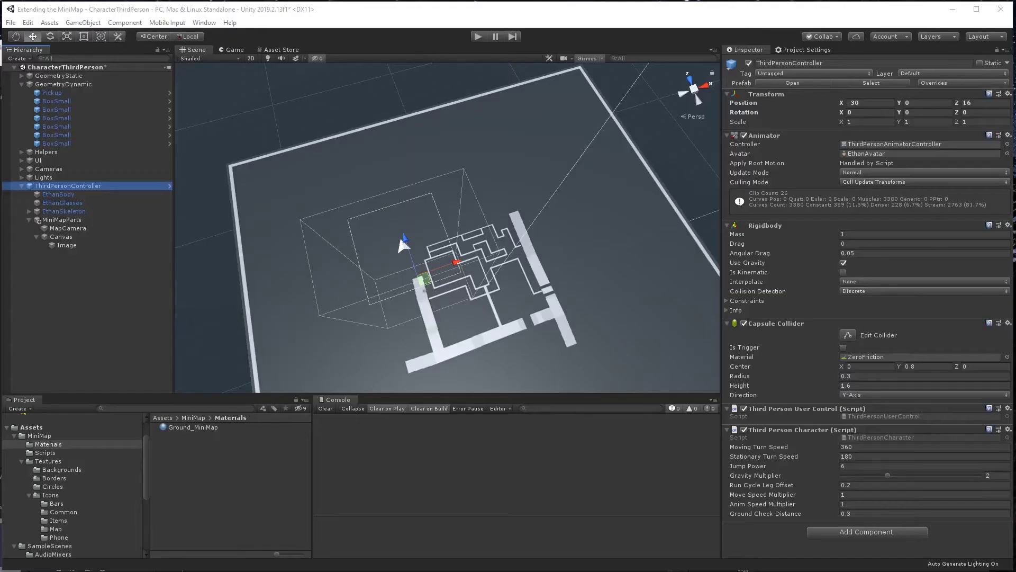
Add a Quad as a child of Pickup and name it PickupTarget.
click(55, 93)
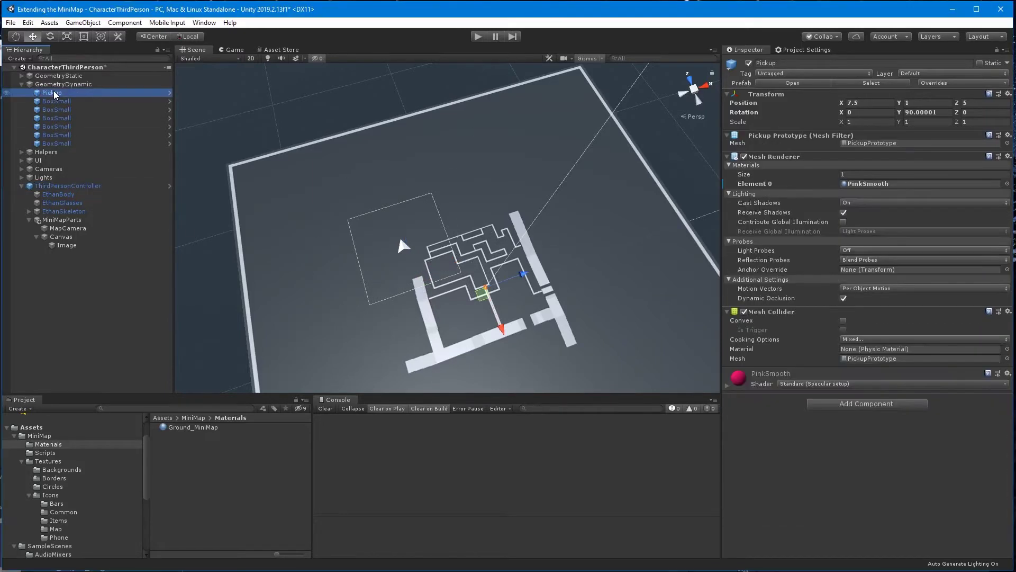
right_click(56, 92)
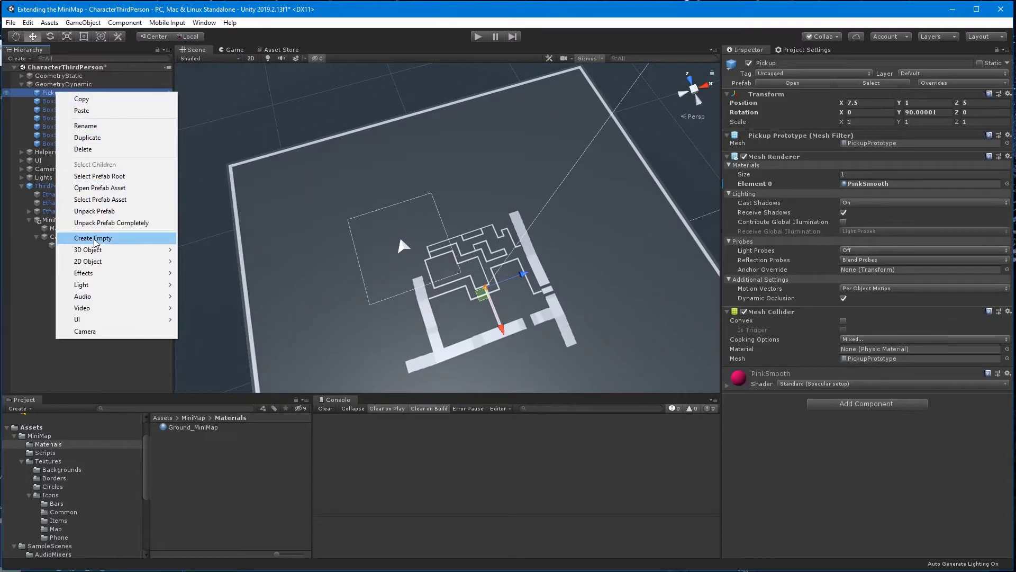
mouse_move(100, 249)
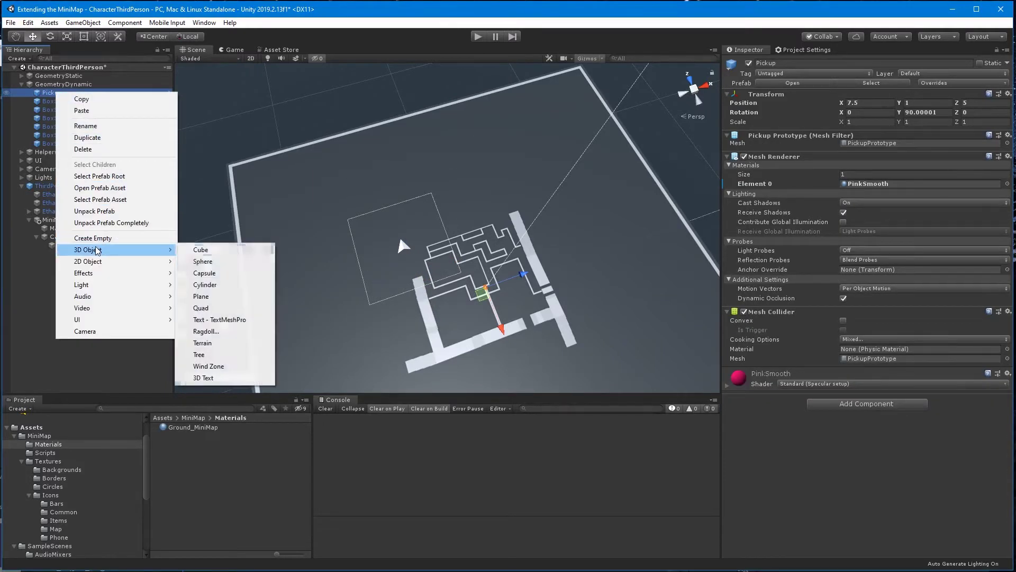
click(207, 308)
click(62, 100)
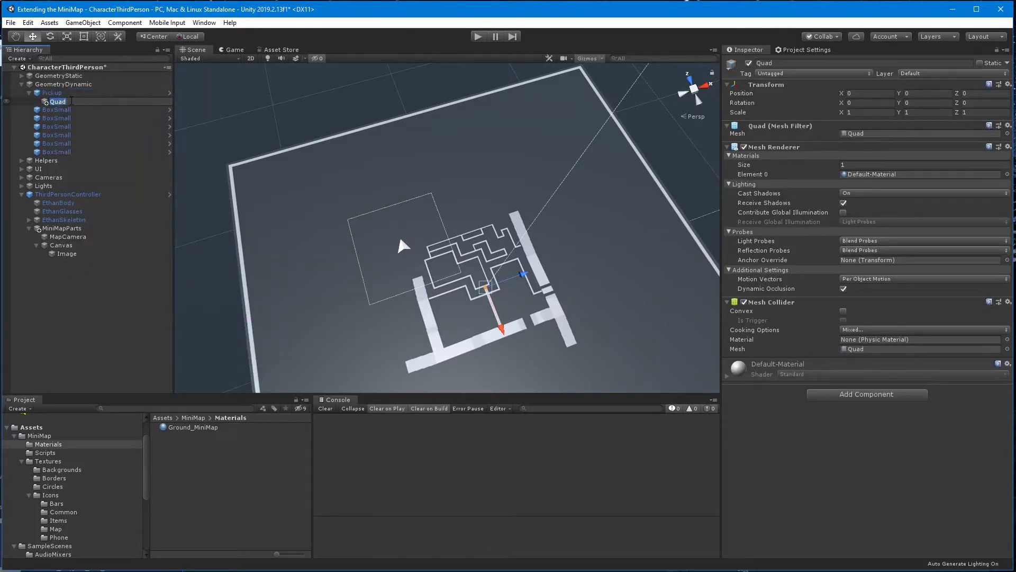
text(Pic)
text(up1)
text(et)
key(Return)
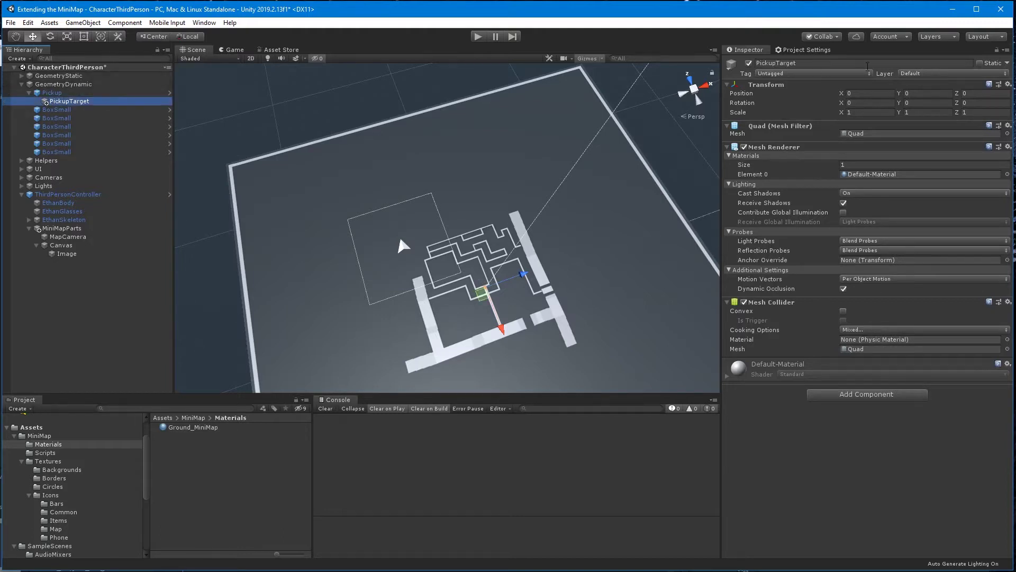
Put PickupTarget on the MiniMap layer with Cast Shadows set to Off.
click(912, 73)
click(902, 143)
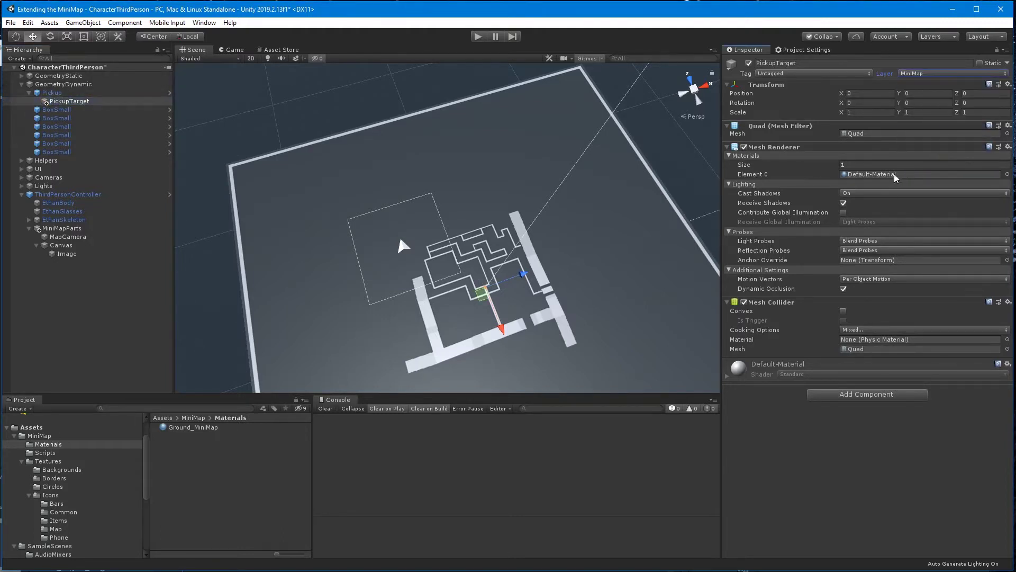
click(870, 191)
click(849, 203)
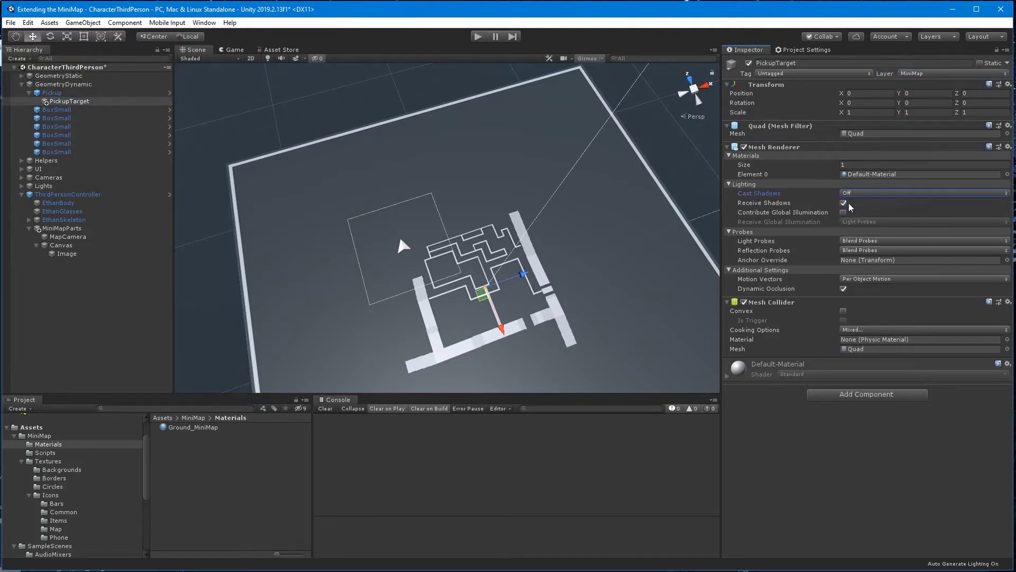
Duplicate the Ground_MiniMap material and rename the copy PickupTarget.
click(193, 427)
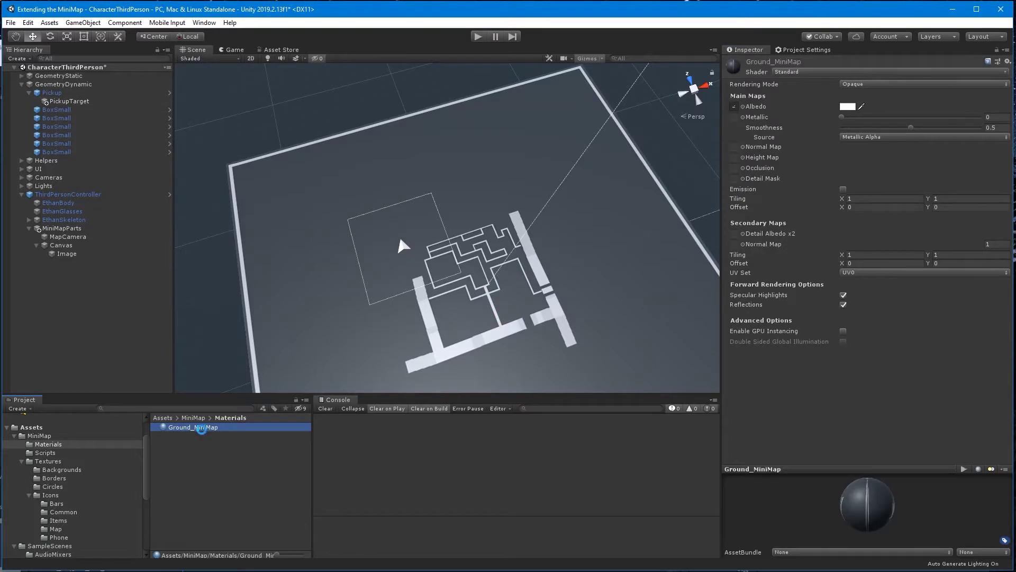
key(ctrl+d)
click(217, 436)
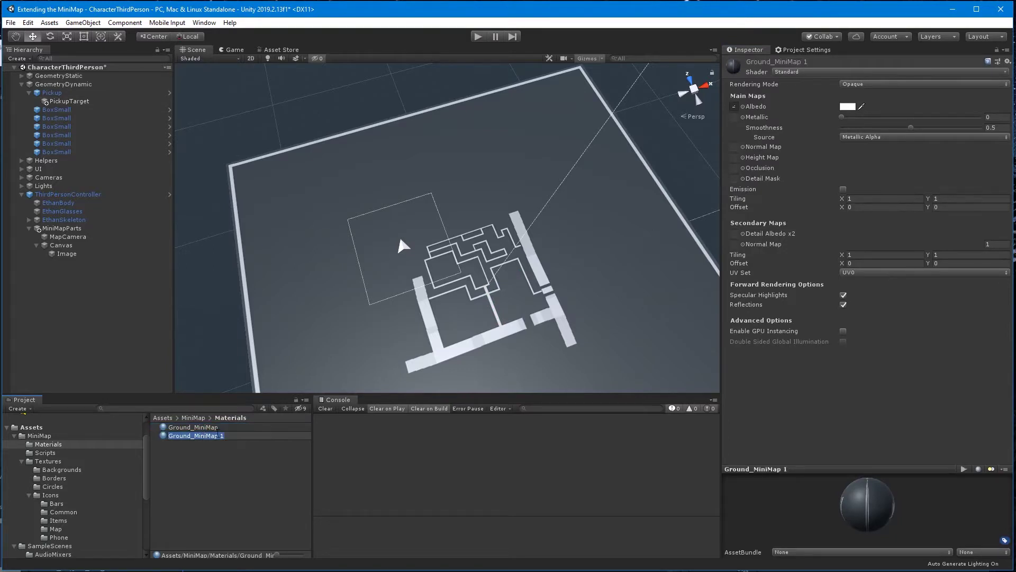
text(P)
text(Tag)
text(get)
key(Return)
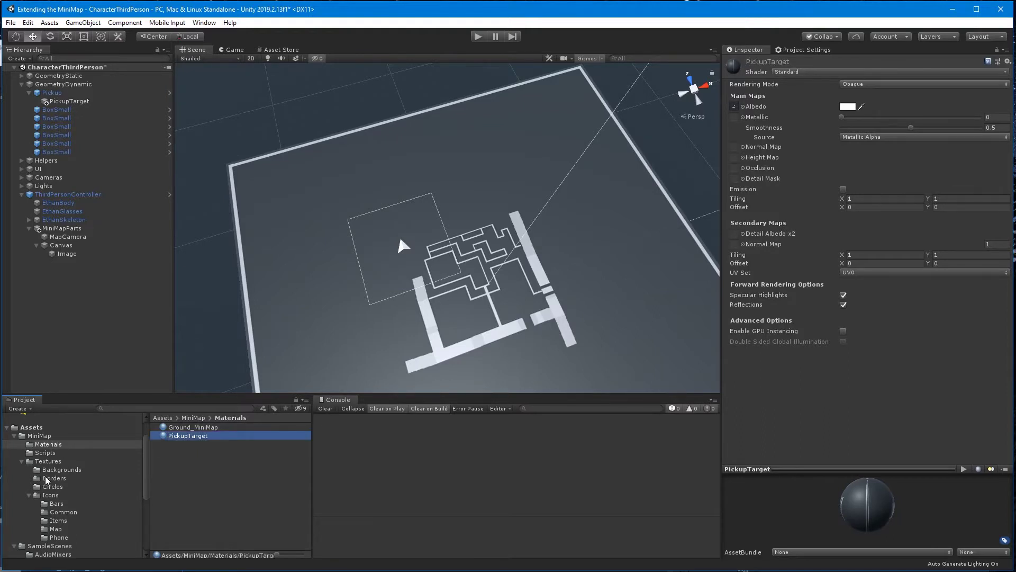
Use Coin_Map as the PickupTarget material's albedo and set Rendering Mode to Cutout.
click(56, 530)
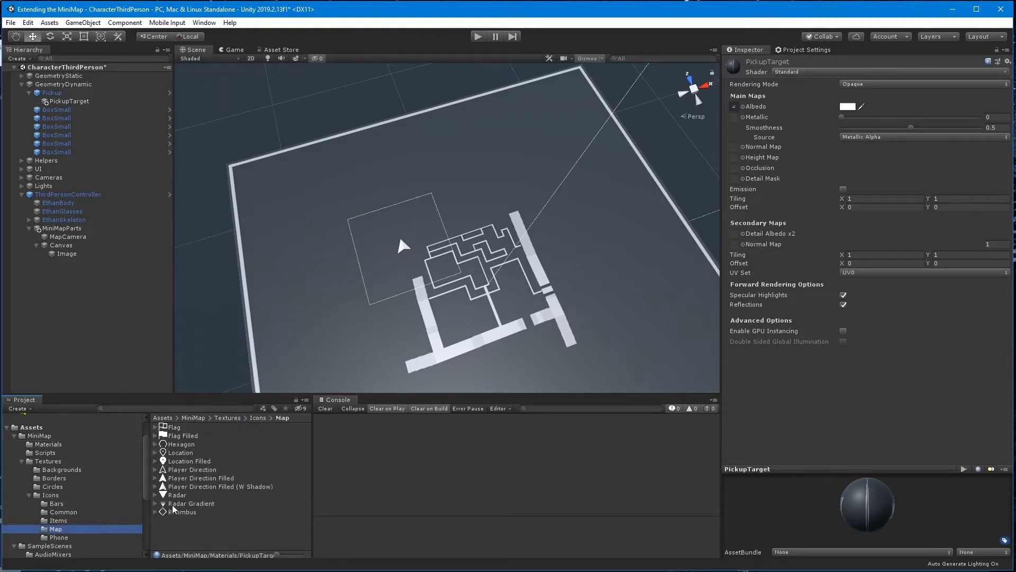
click(47, 461)
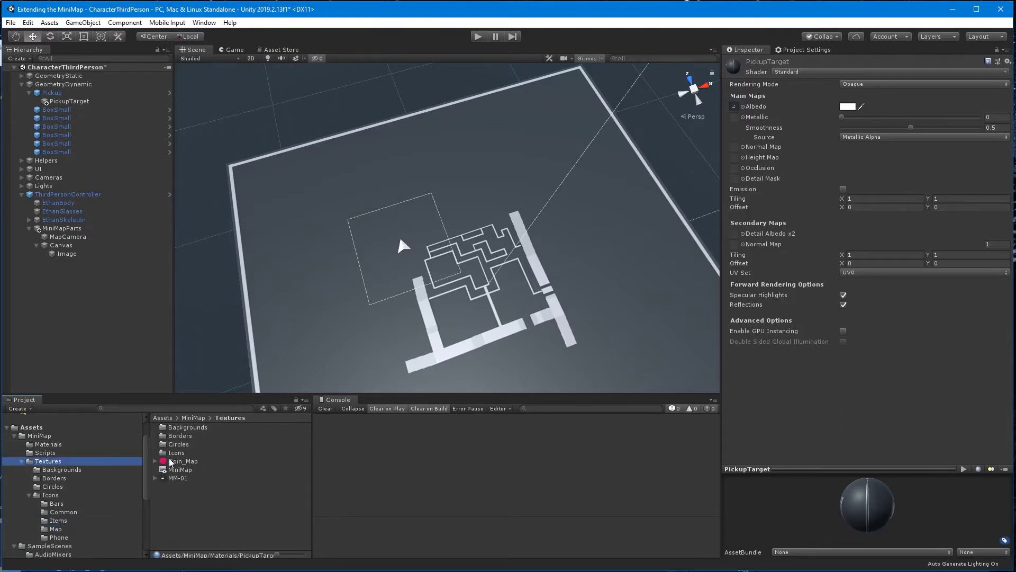
click(49, 444)
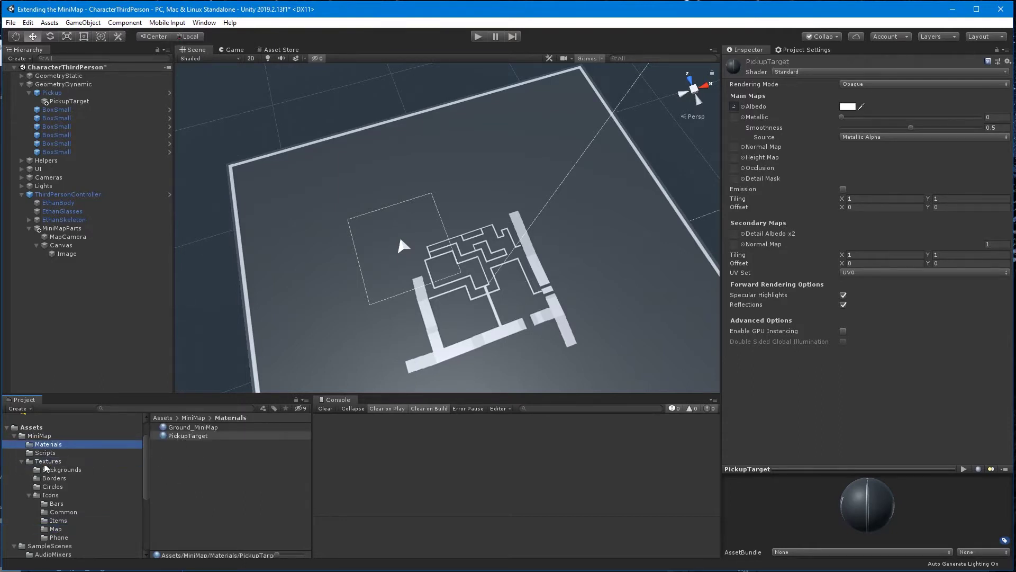
click(46, 461)
drag(186, 462, 739, 108)
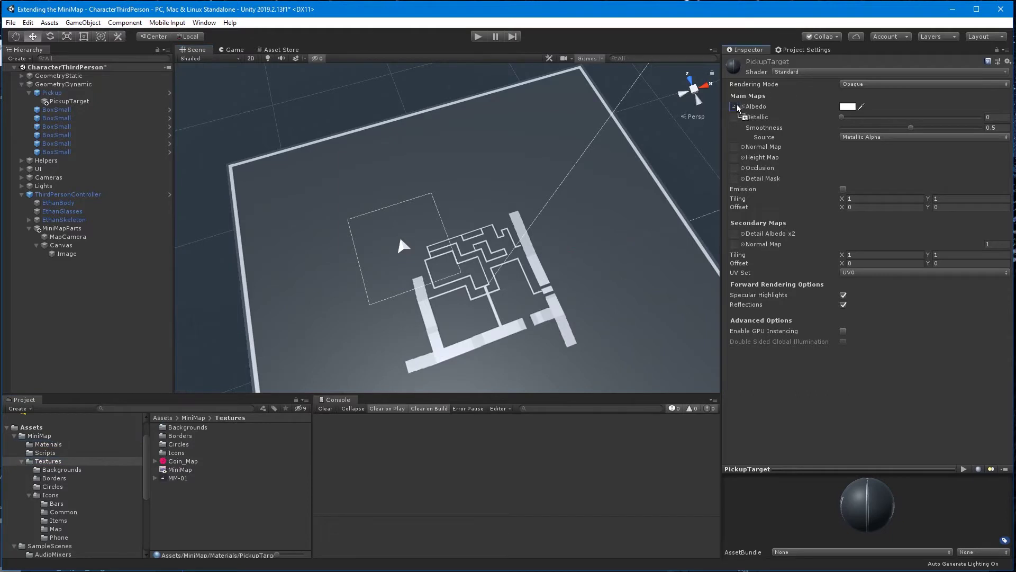
click(858, 84)
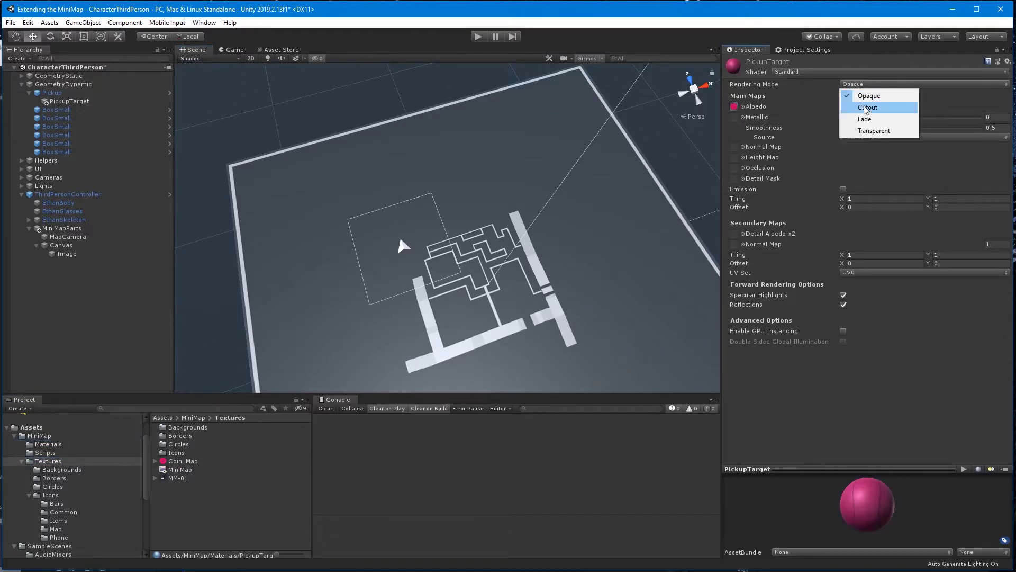
click(866, 108)
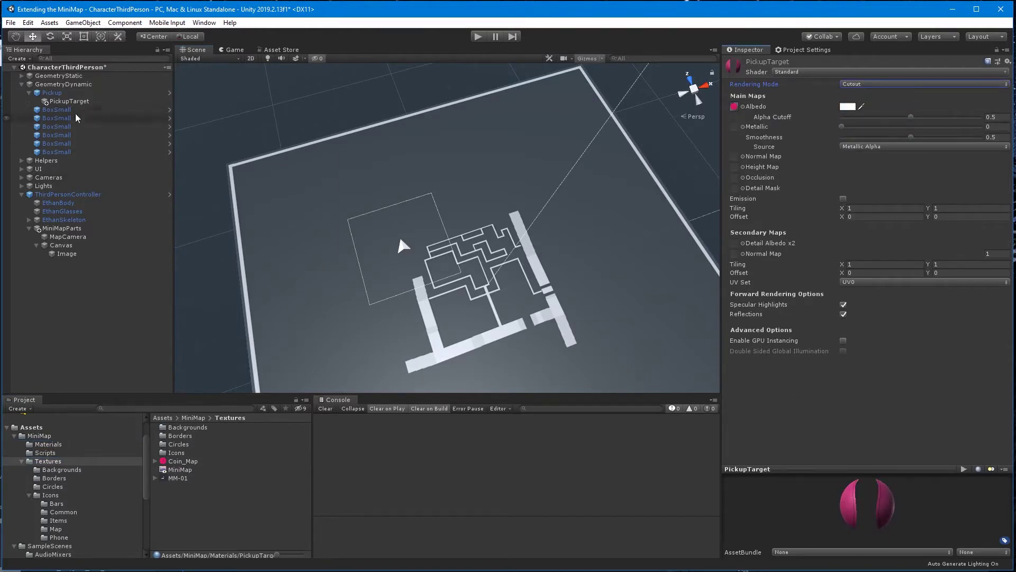
click(71, 100)
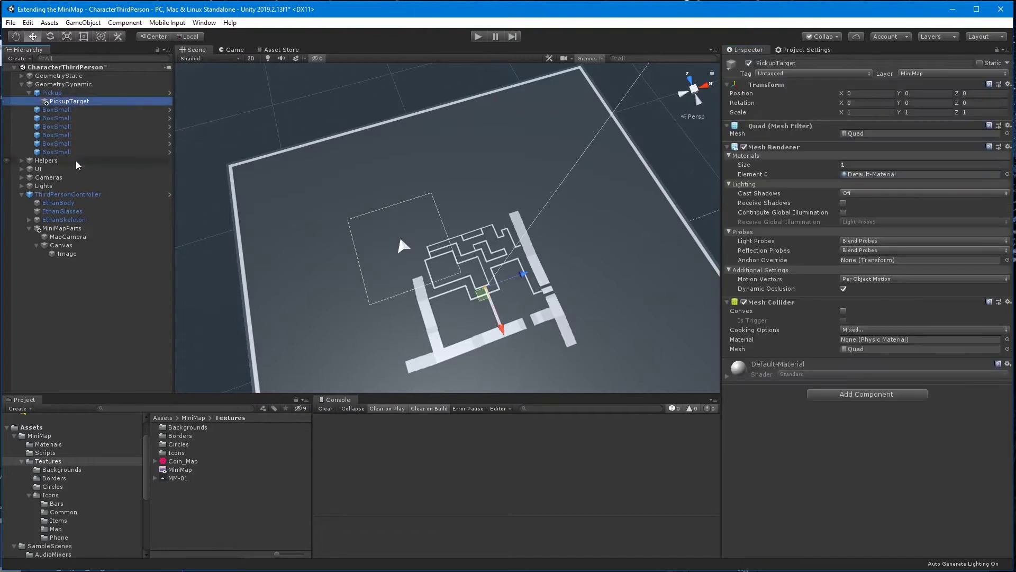
Set PickupTarget's Position Y to 100, Rotation X to 90 and Scale to 5×5.
click(910, 93)
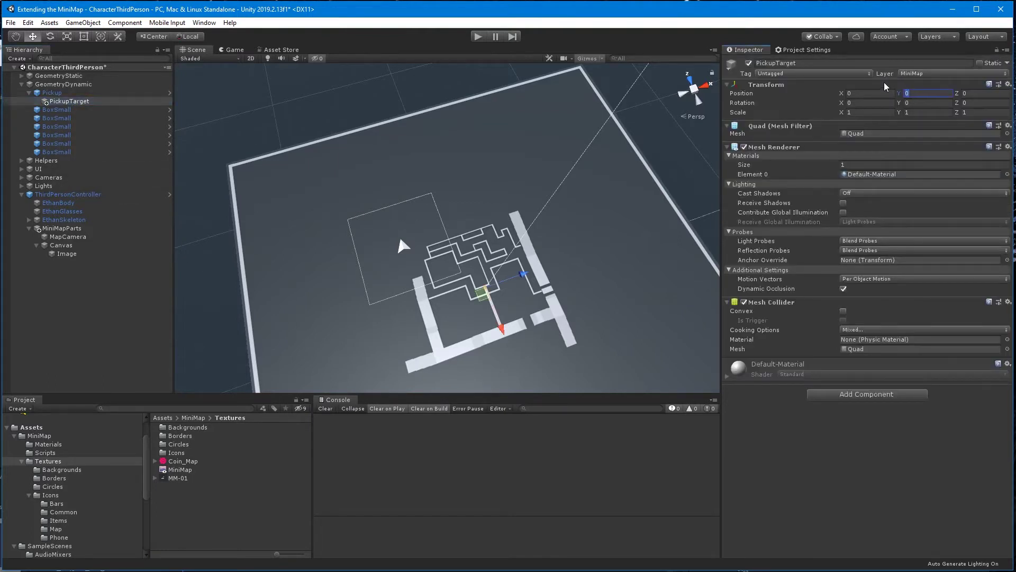
text(100)
key(Tab)
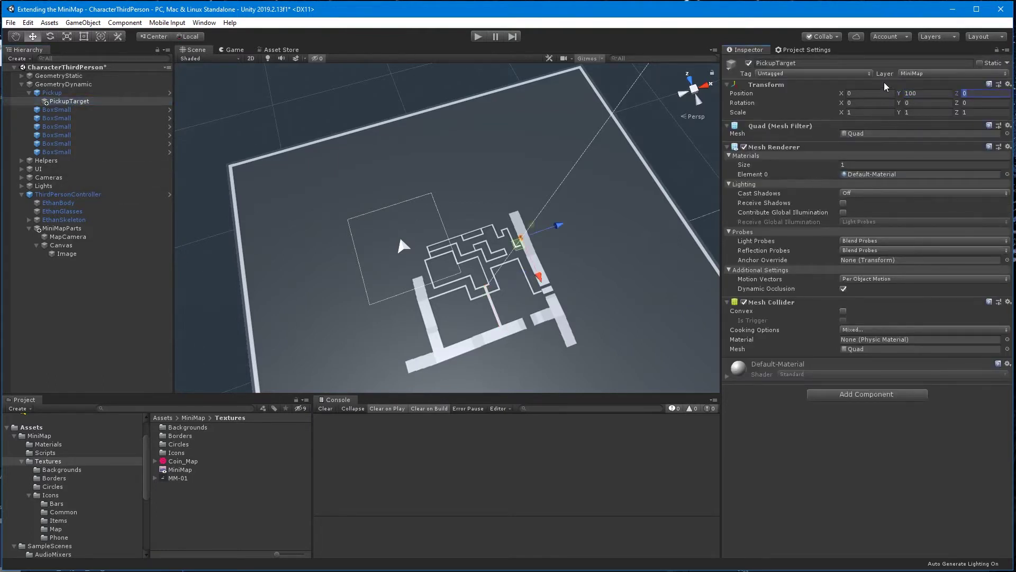
key(Tab)
text(90)
click(854, 112)
text(5)
key(Tab)
text(5)
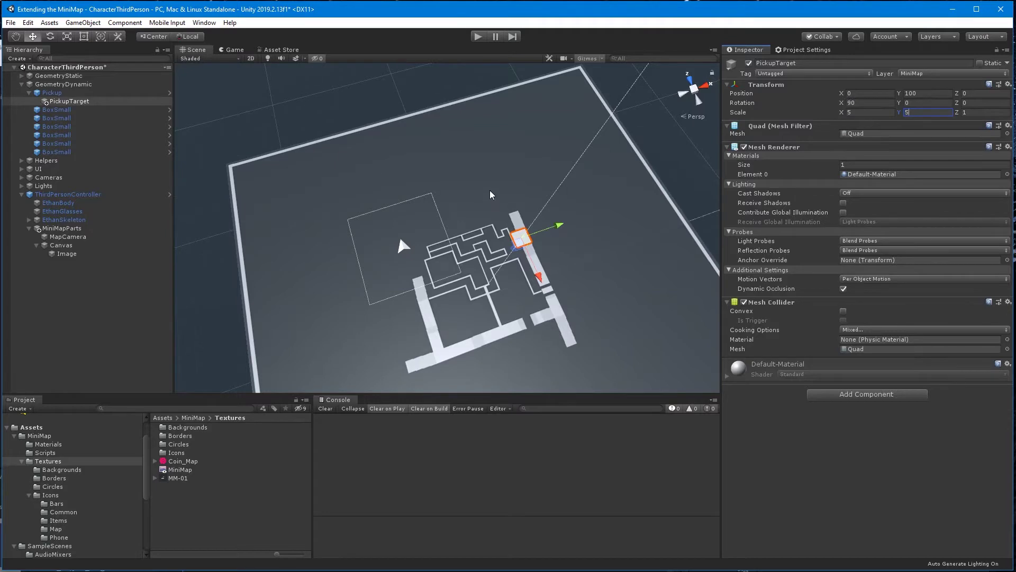
text(f)
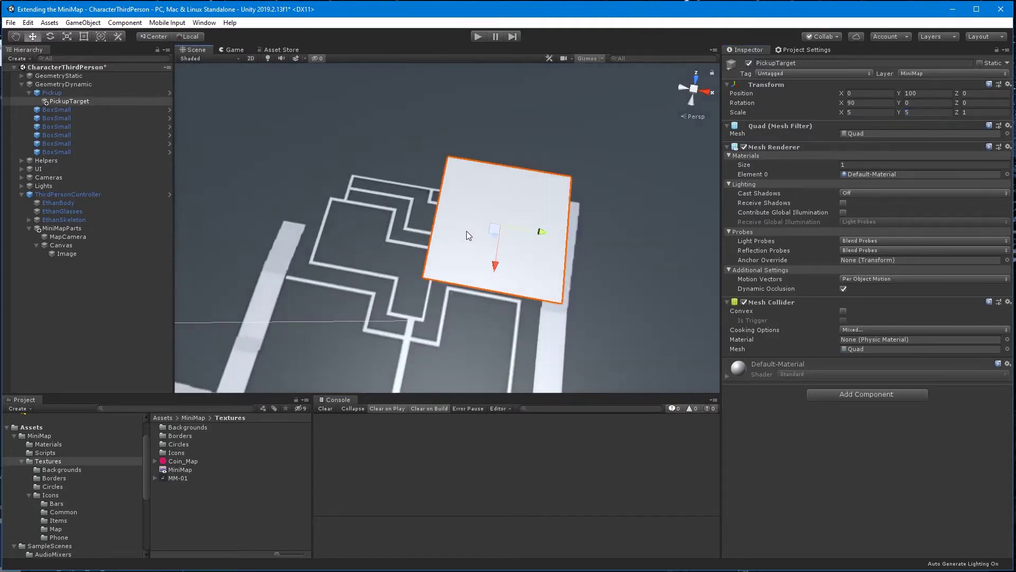
Apply the PickupTarget material to the quad and duplicate the PickupTarget object.
scroll(466, 230, down, 3)
click(48, 444)
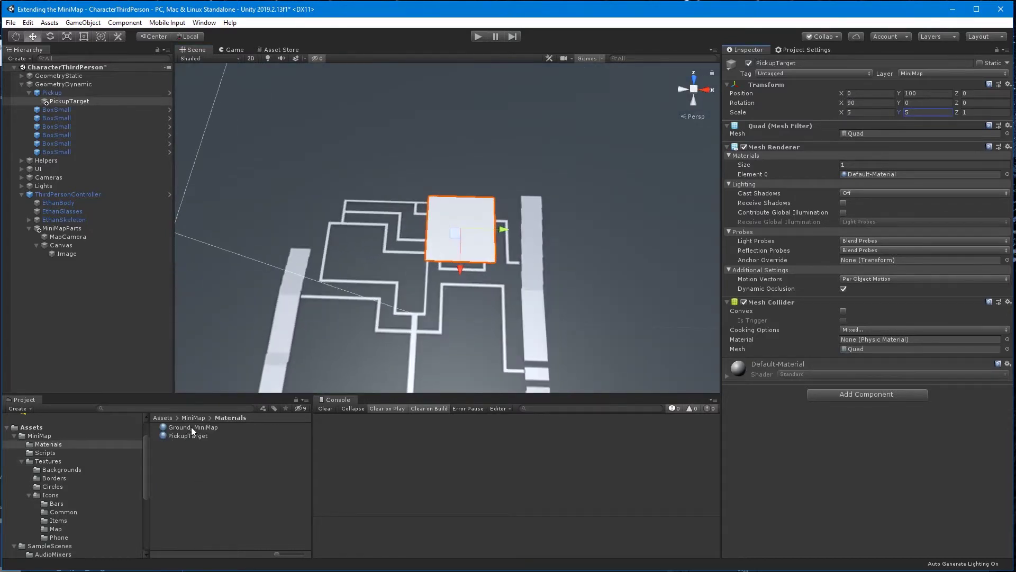
drag(194, 434, 866, 172)
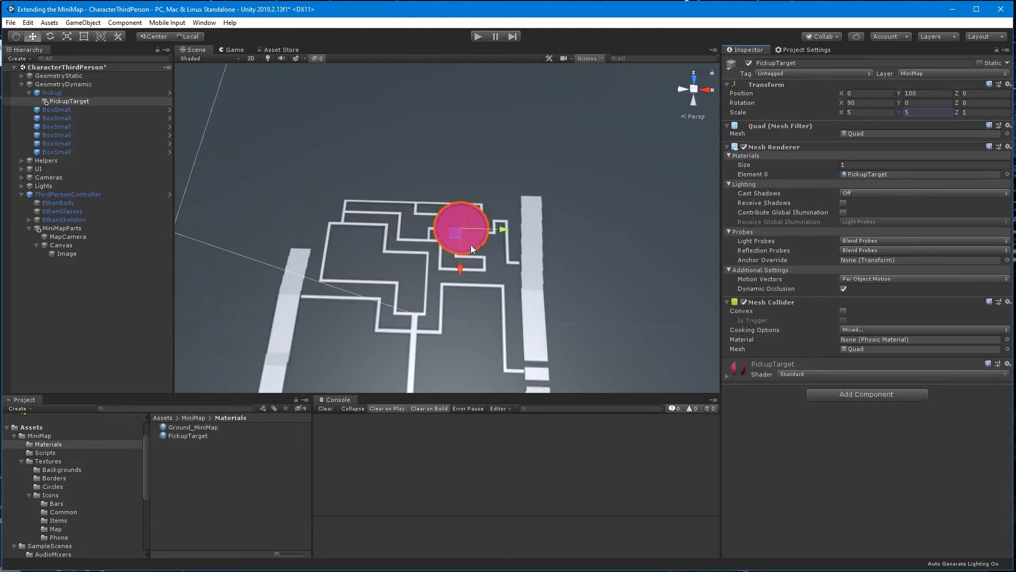
click(62, 102)
key(ctrl+d)
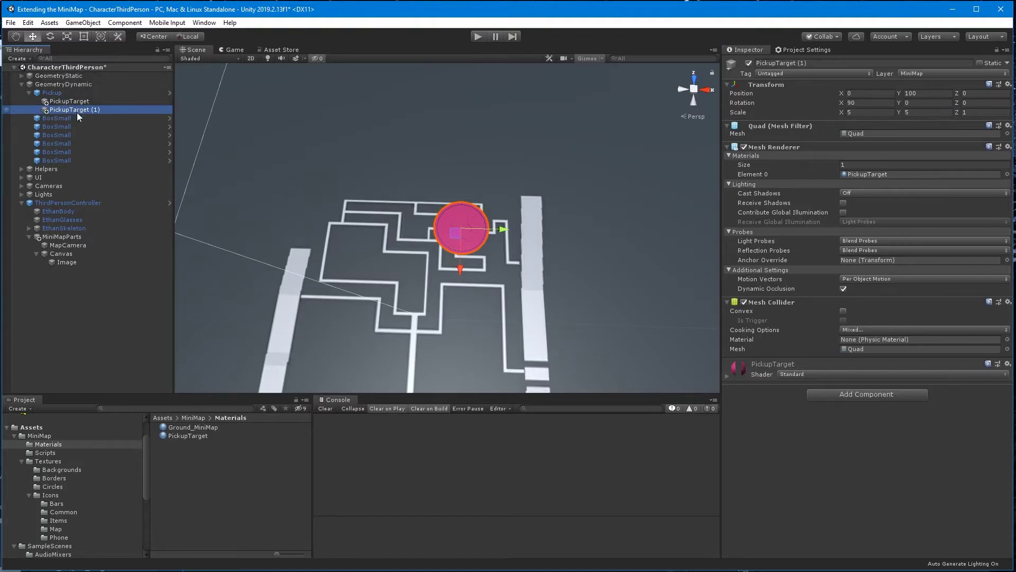
Nest the copy under PickupTarget and rename it PickupArrow.
drag(77, 113, 75, 101)
click(87, 111)
text(A)
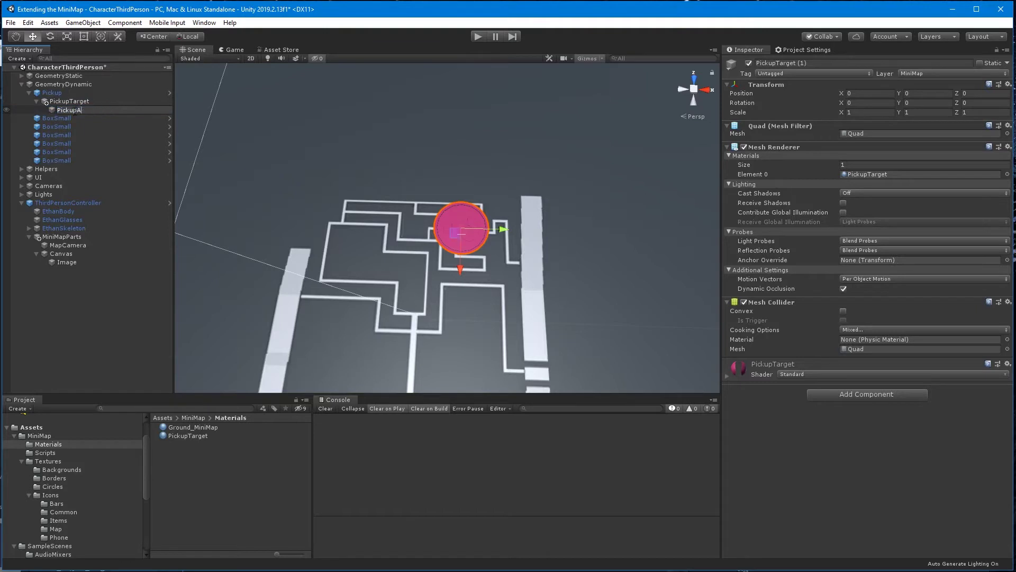
text(rrow)
key(Return)
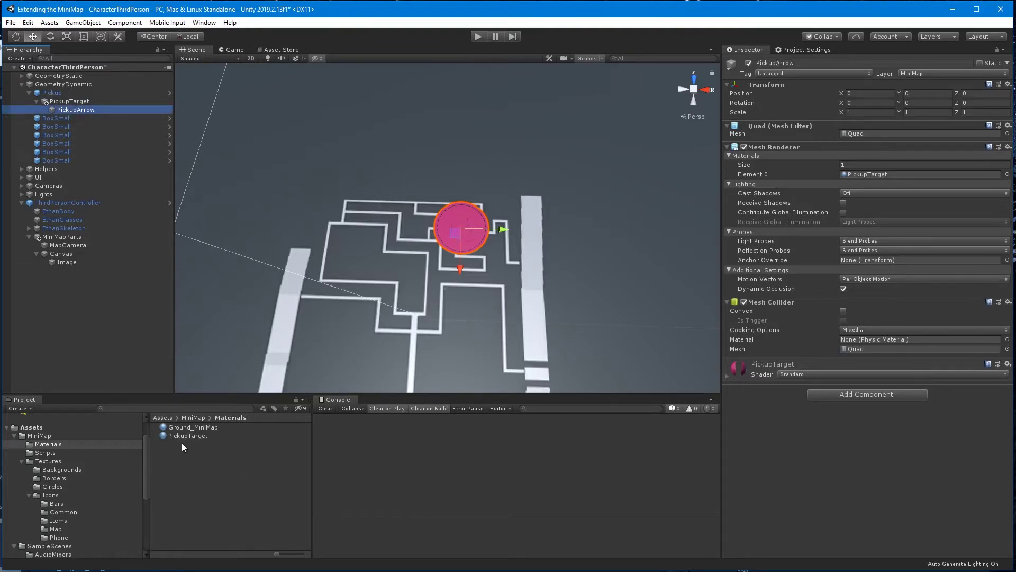
Duplicate the PickupTarget material and name the copy PickupArrow.
click(180, 435)
key(ctrl+d)
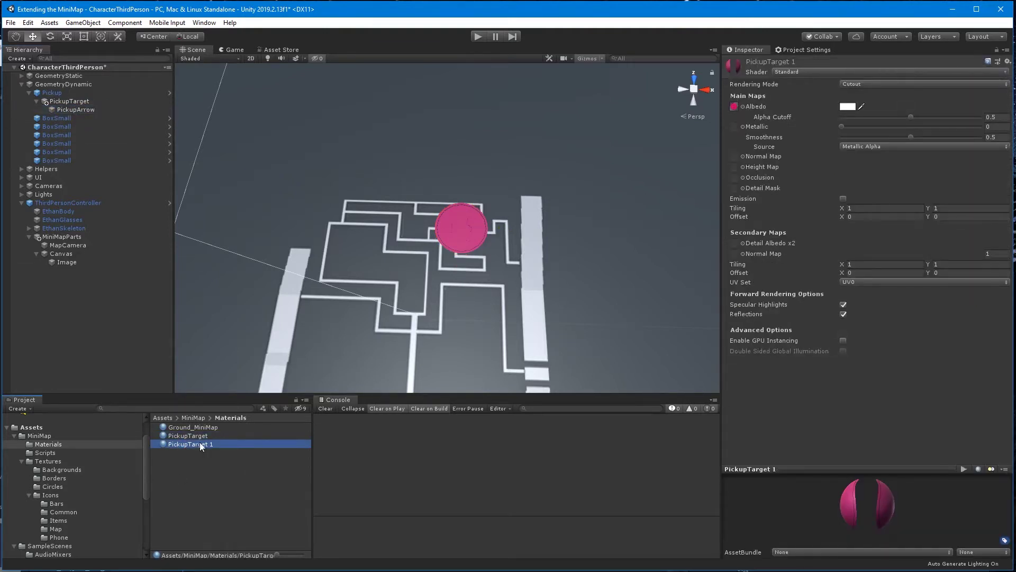
click(201, 446)
drag(213, 445, 184, 438)
text(Arr)
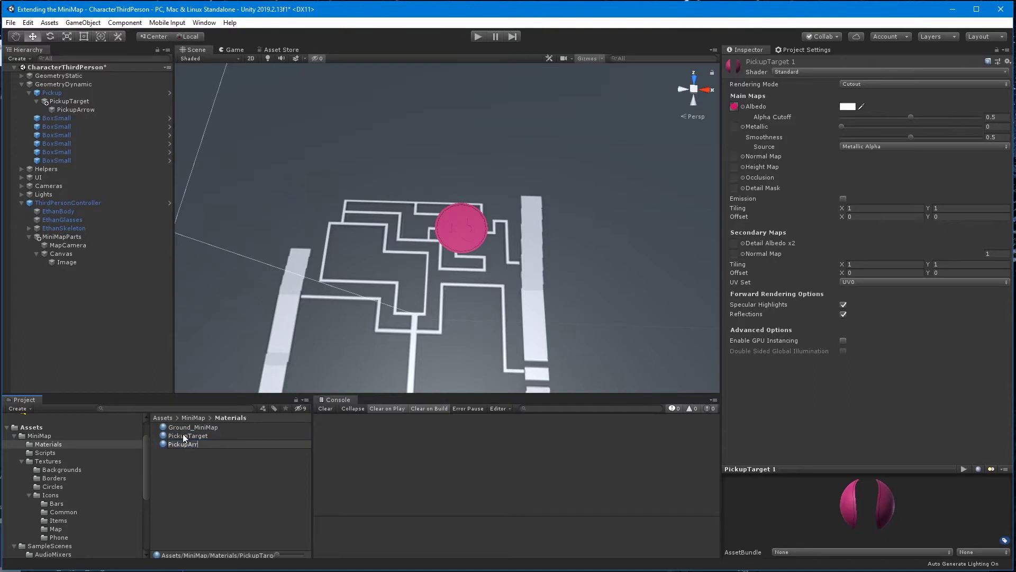
text(ow)
key(Return)
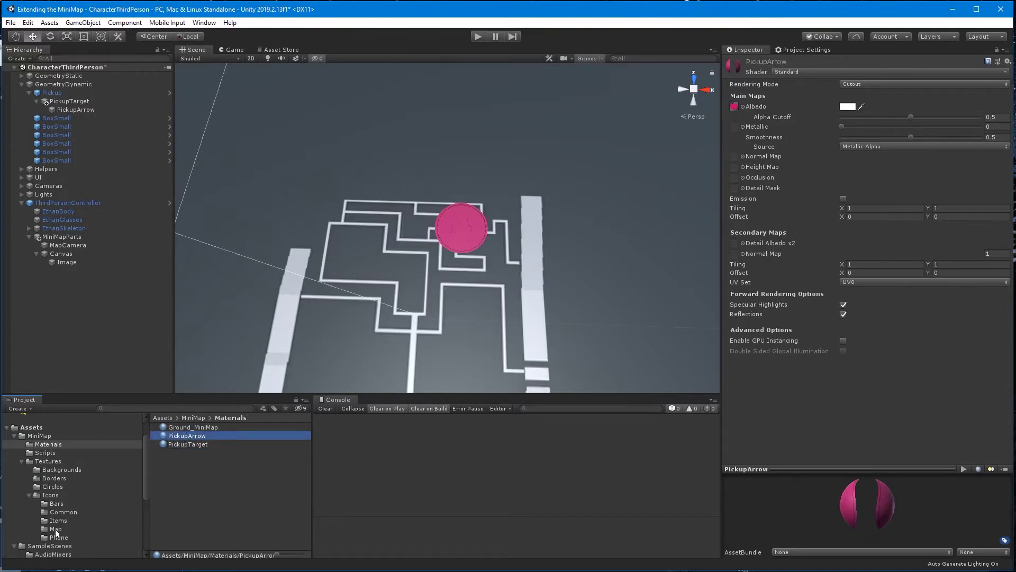
Give the PickupArrow material a Map icon texture and a red colour.
click(56, 529)
mouse_move(180, 478)
mouse_down()
mouse_move(839, 134)
mouse_move(735, 106)
mouse_up()
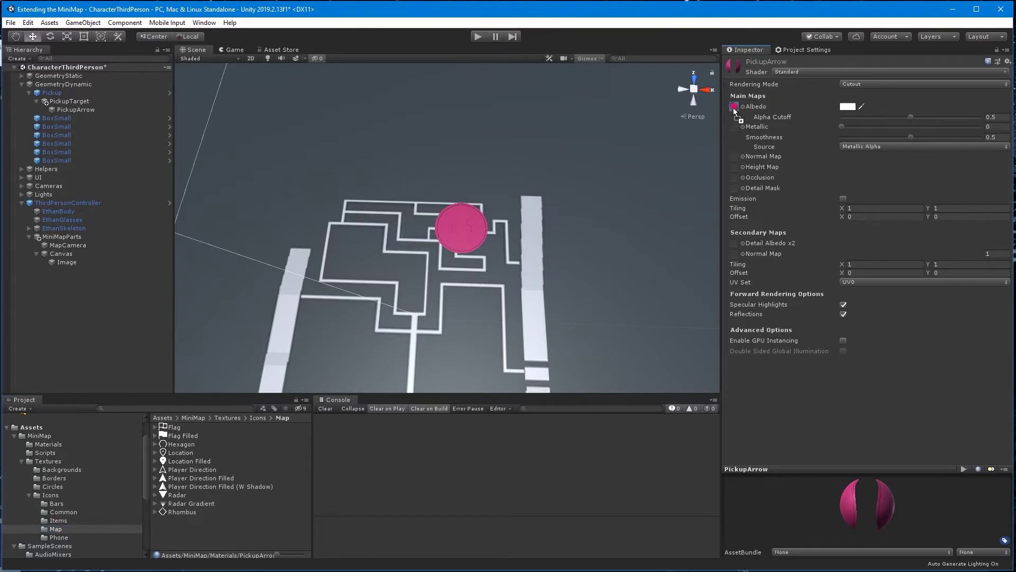
click(846, 107)
click(903, 521)
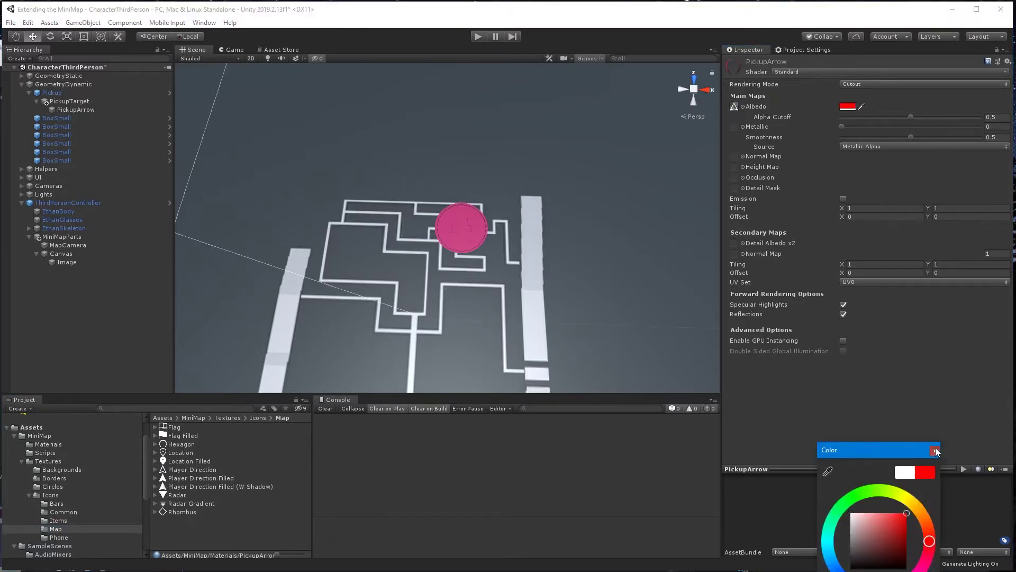
click(935, 451)
Apply the PickupArrow material to the PickupArrow object.
click(65, 110)
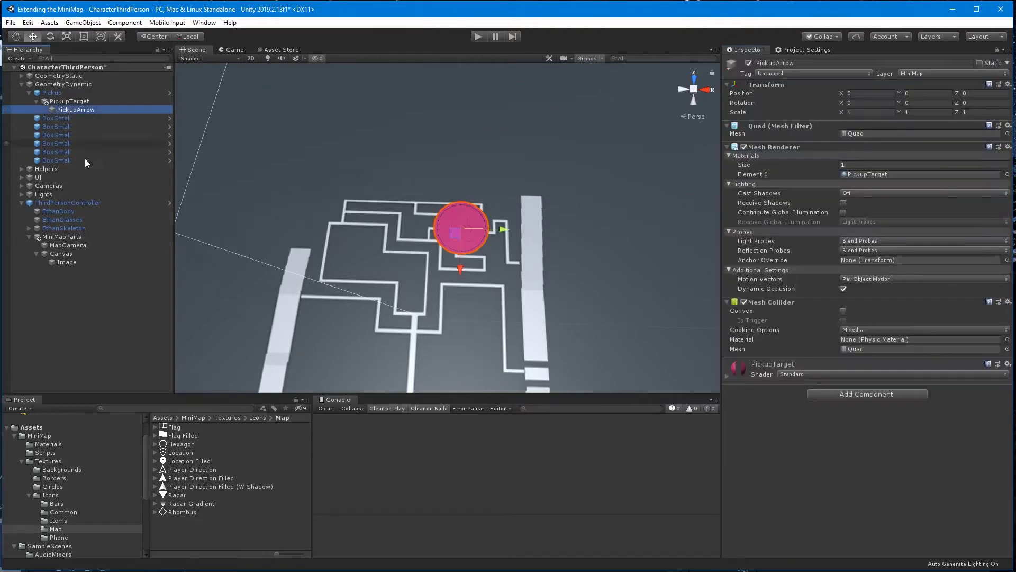
click(46, 445)
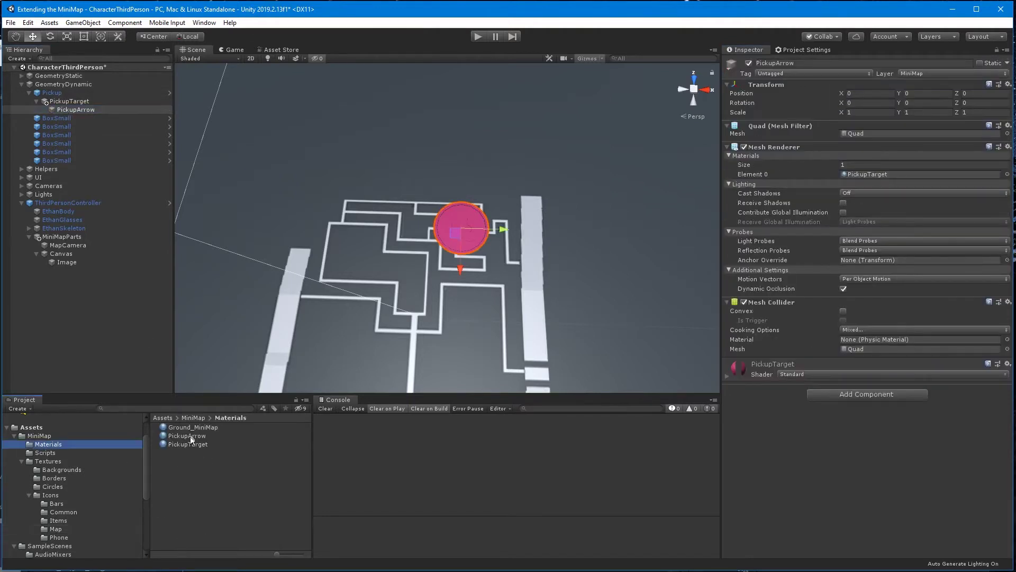
mouse_move(186, 436)
mouse_down()
mouse_move(846, 169)
mouse_move(863, 174)
mouse_up()
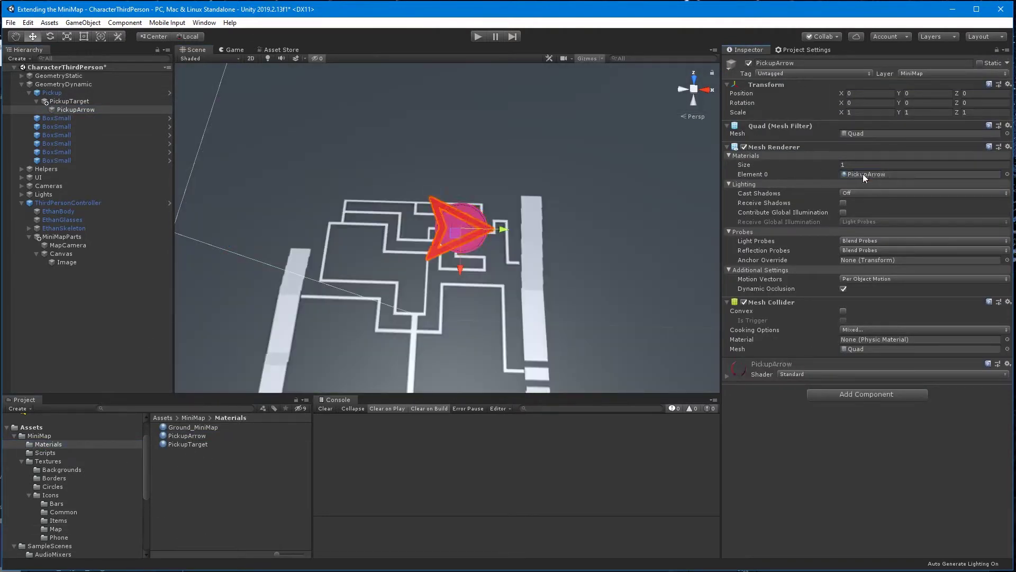
scroll(451, 150, down, 2)
scroll(440, 163, down, 2)
scroll(439, 164, down, 2)
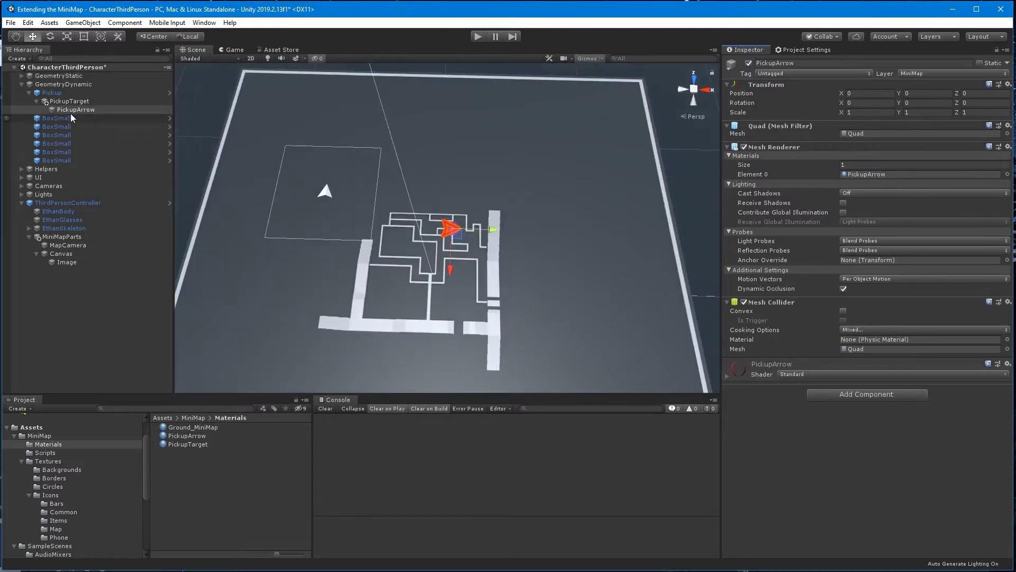
Create a new C# script in the Scripts folder named OffScreenTarget.
click(69, 101)
click(45, 453)
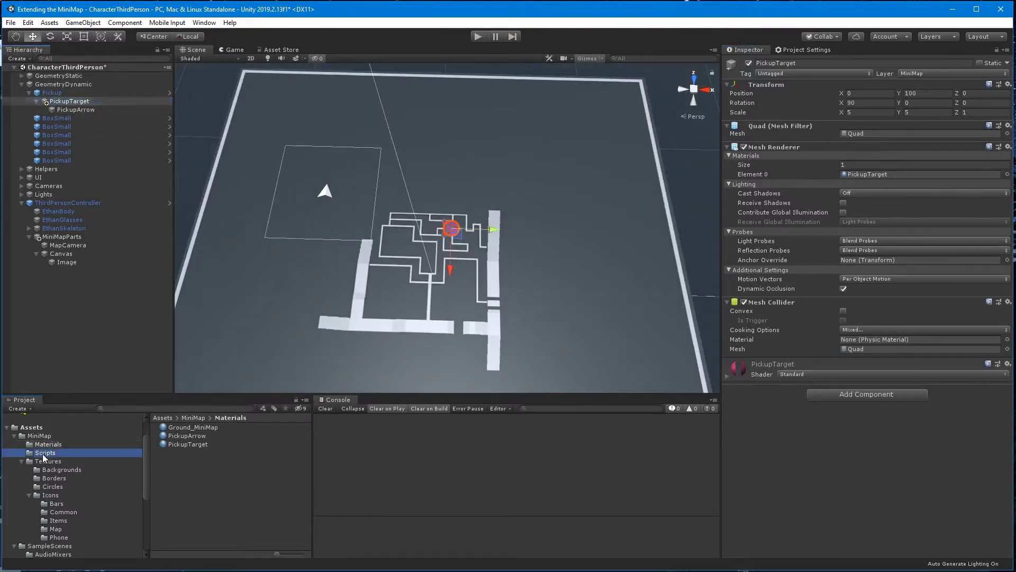
right_click(181, 454)
mouse_move(245, 464)
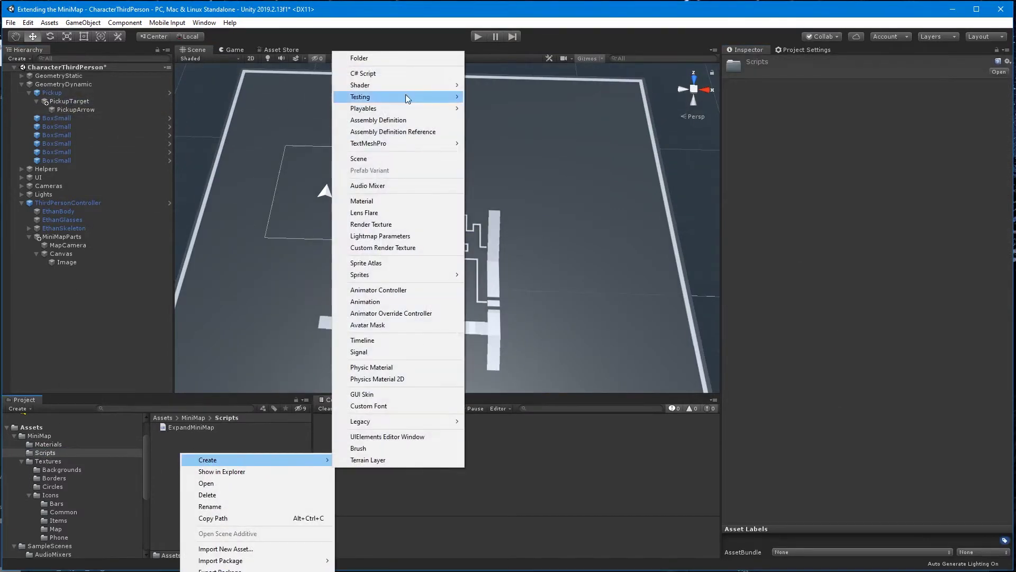
click(368, 73)
text(D)
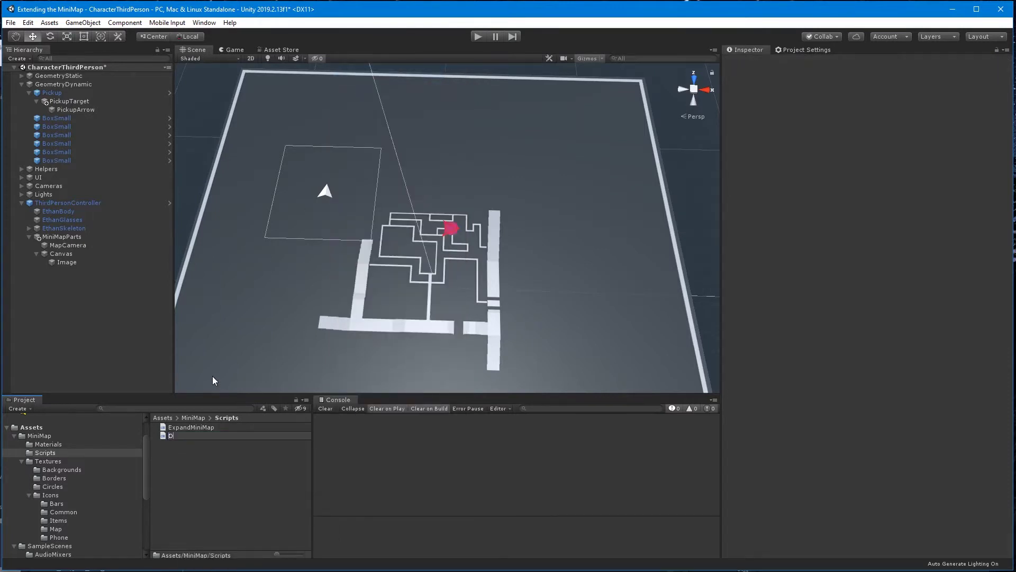
text(ScreenT)
text(arget)
Open OffScreenTarget in Visual Studio and replace Start/Update with the off-screen arrow code.
key(Return)
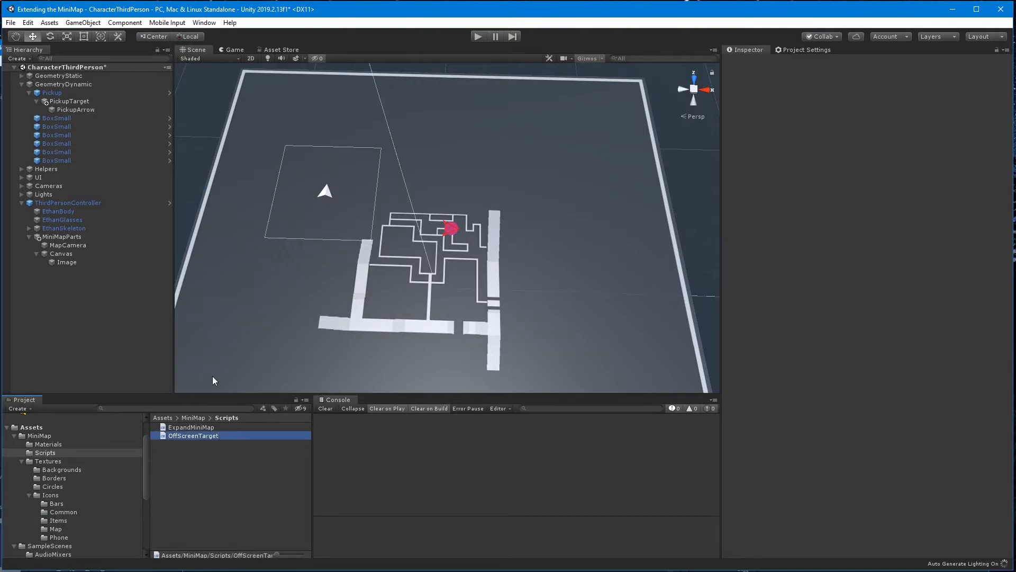
double_click(199, 437)
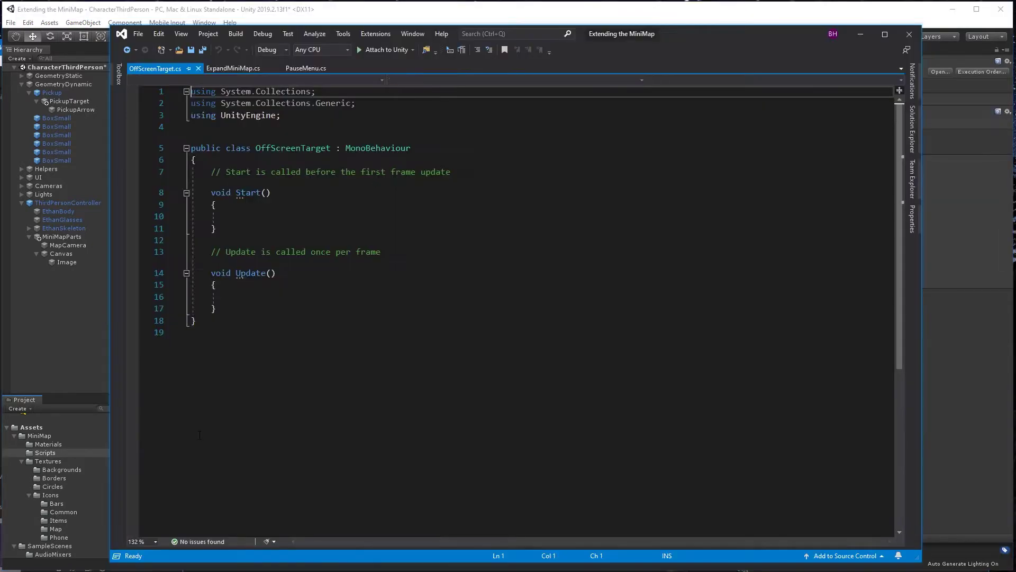
drag(217, 308, 219, 163)
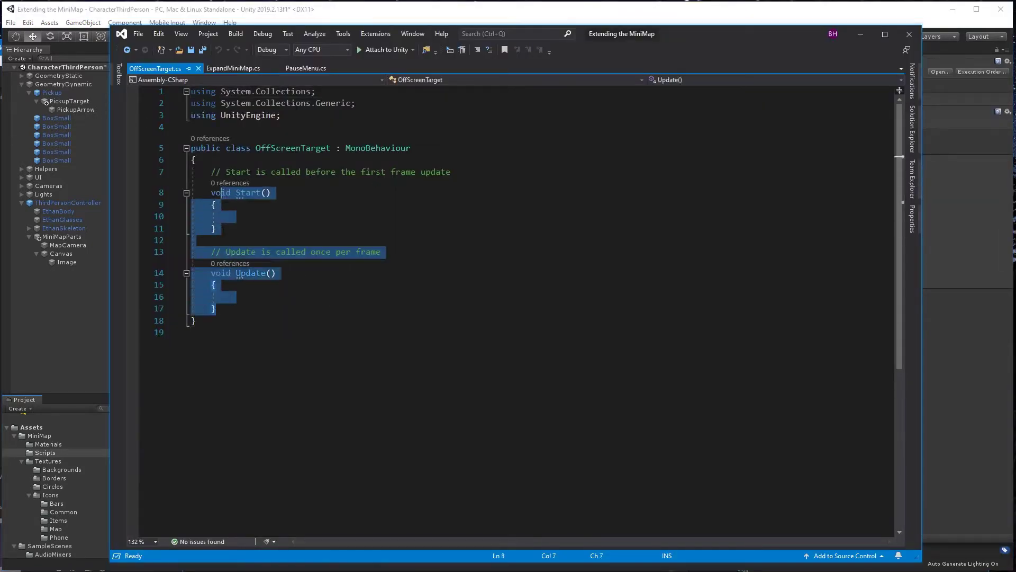
text(private GameObject playerIcon;     private GameObject extent;     public GameObject offScreenArrow;      private Vector3 pointA, pointB, pointC, pointAB, pointAC;      void Start()     {         playerIcon = GameObject.Find("PlayerArrow");         extent = GameObject.Find("Extent");     }      void Update()     {         pointA = playerIcon.transform.position;         pointB = transform.position; //Object this script is attached to         pointC = extent.transform.position;          pointAB = pointB - pointA;         pointAC = pointC - pointA;          offScreenArrow.transform.position = pointA + pointAB.normalized * pointAC.magnitude;          Debug.DrawLine(pointA, pointB, Color.red);         Debug.DrawLine(pointA, pointC, Color.cyan);         Debug.DrawLine(pointB, pointC, Color.green);          Debug.DrawLine(pointA, offScreenArrow.transform.position, Color.black);     })
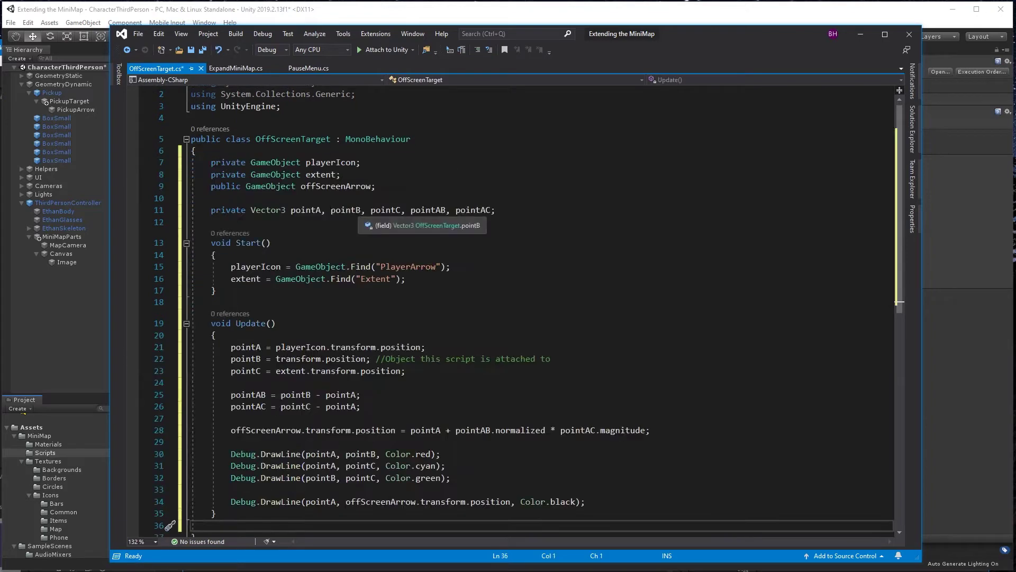
click(338, 161)
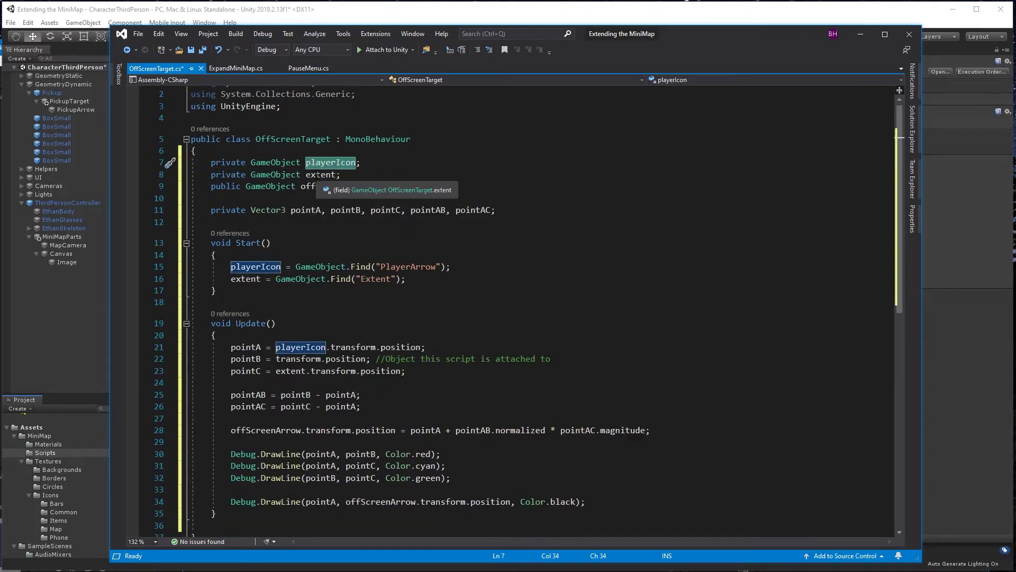
double_click(316, 175)
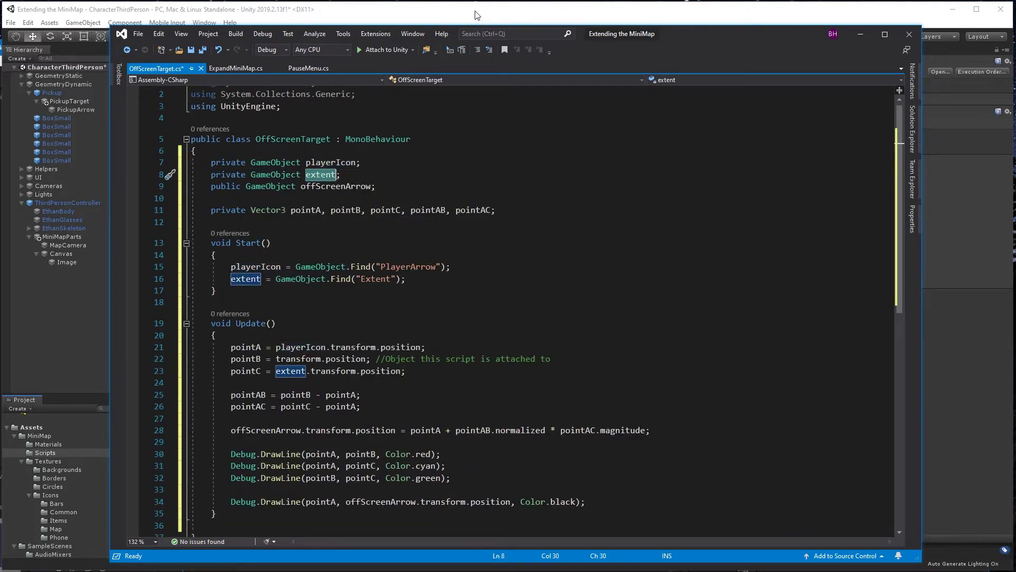
click(440, 23)
click(62, 262)
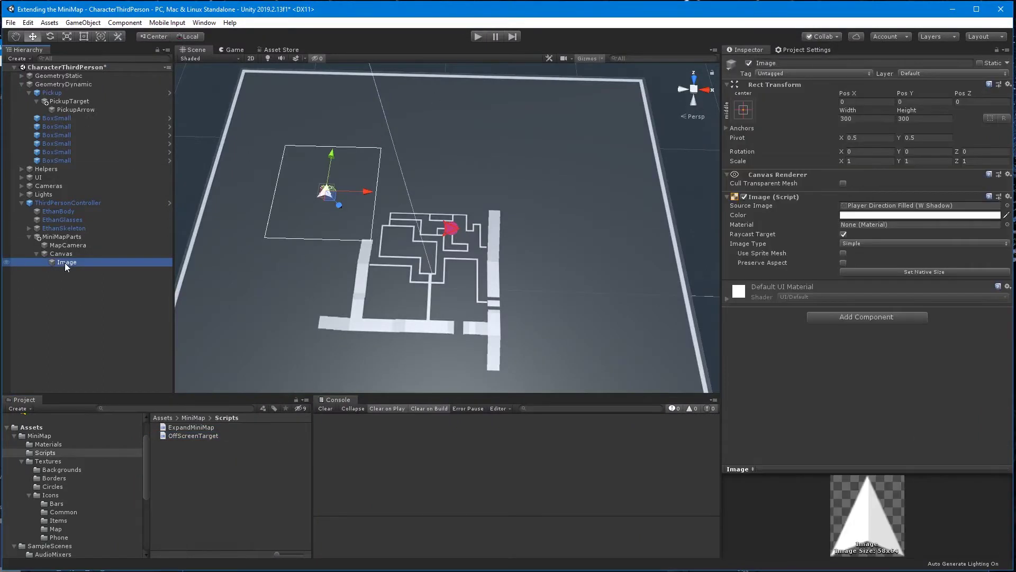
Rename the Canvas Image to PlayerArrow and check it matches the PlayerArrow and Extent names in code.
key(F2)
text(Play)
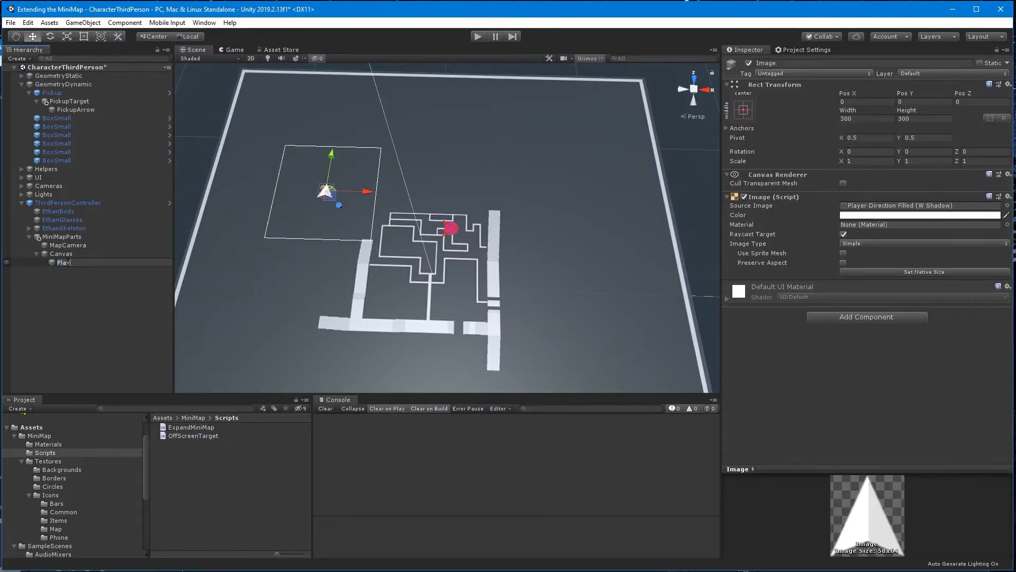
text(erArrow)
key(Return)
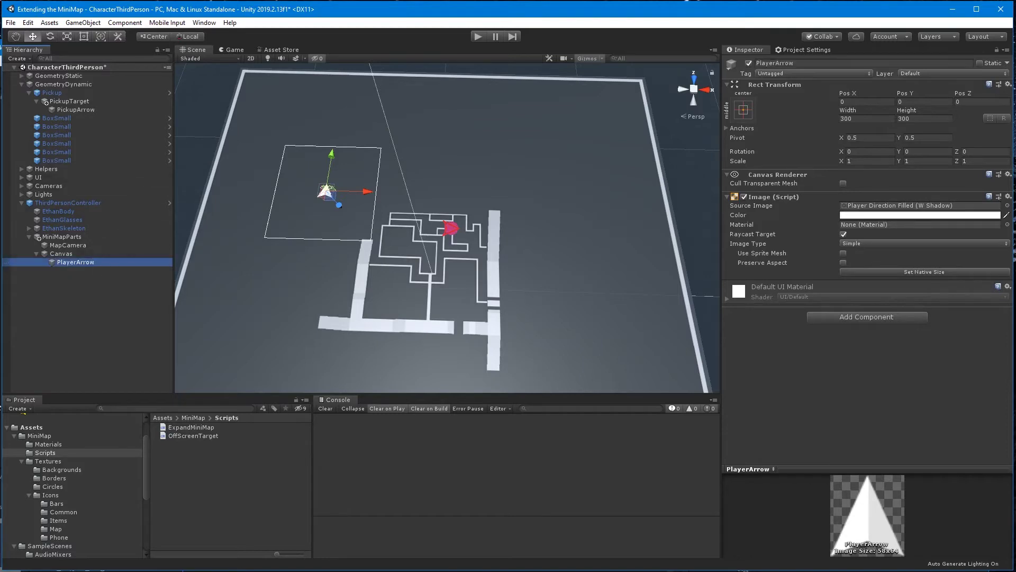
key(alt+Tab)
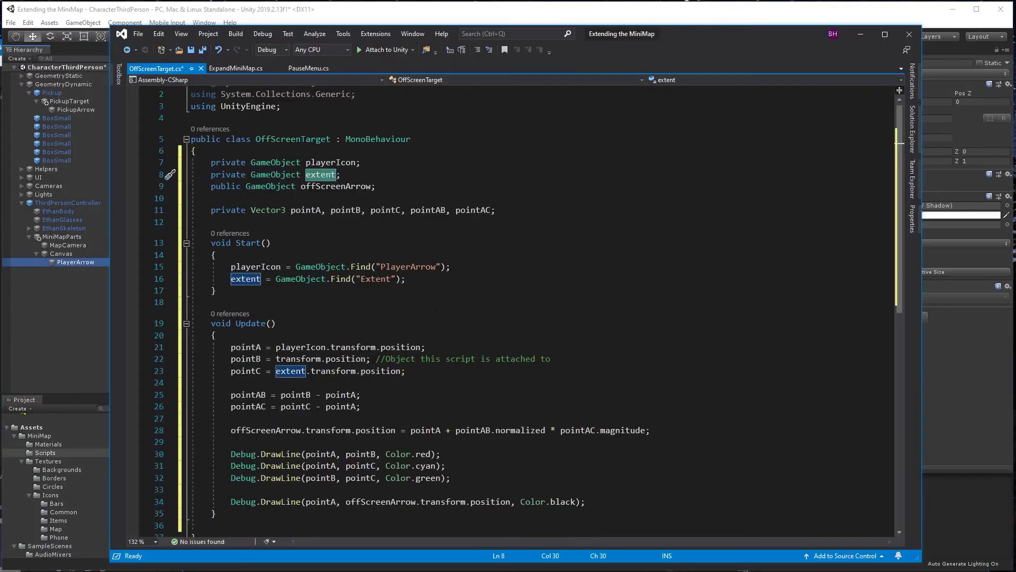
double_click(418, 269)
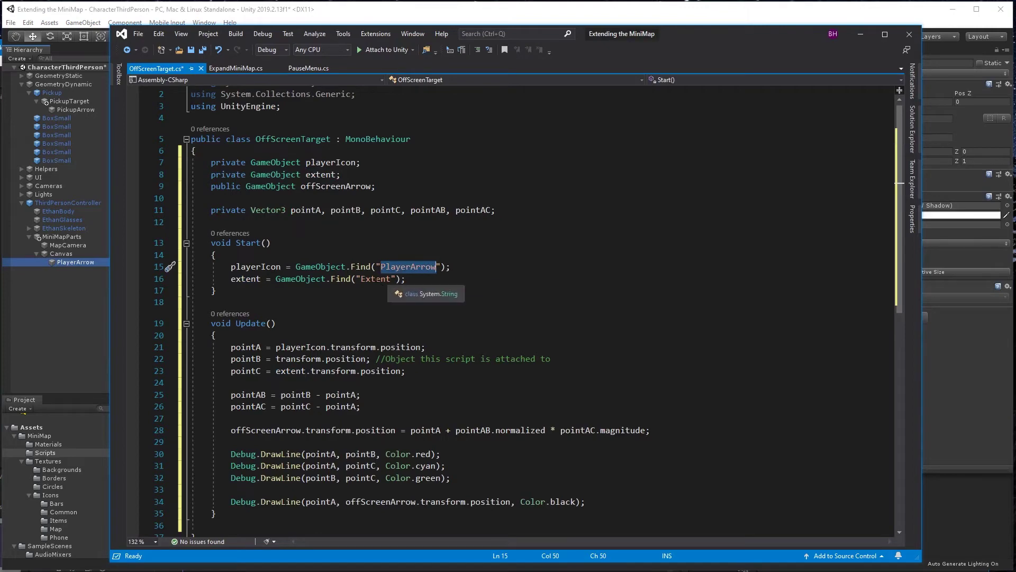
double_click(376, 280)
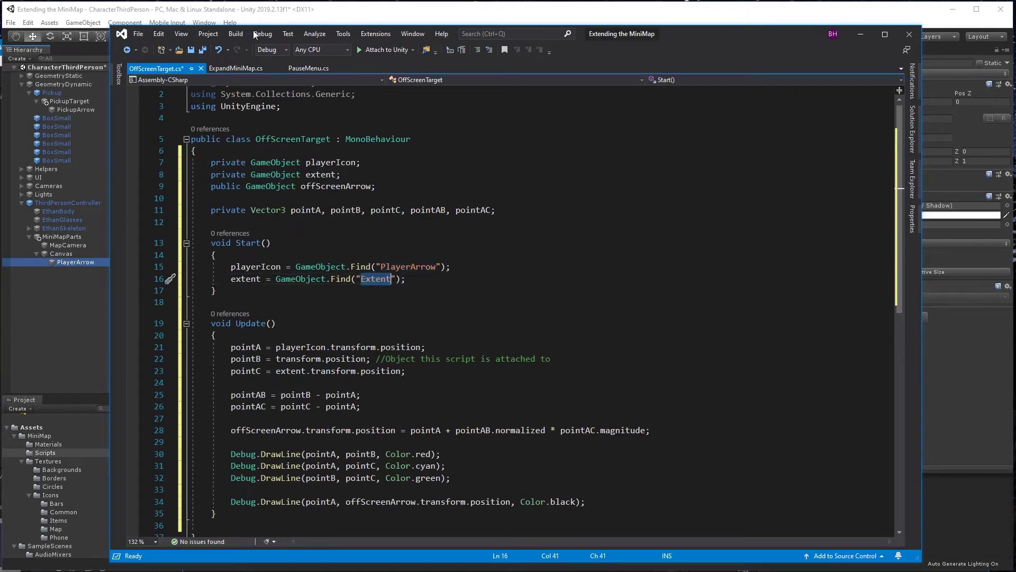
key(alt+Tab)
Create an empty Extent object under the minimap Canvas at Pos X -500, Pos Y -500.
click(61, 254)
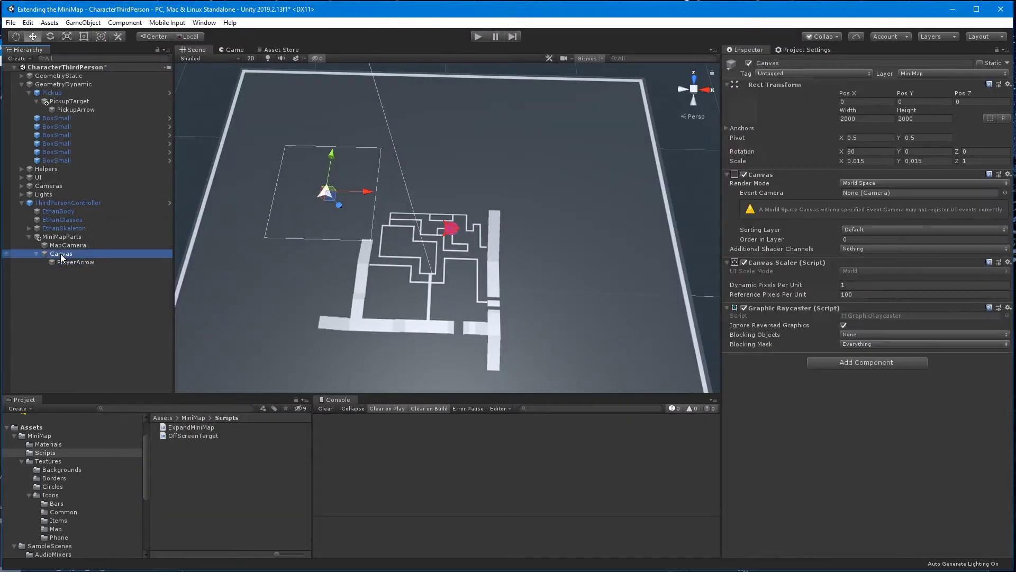
right_click(62, 254)
click(103, 354)
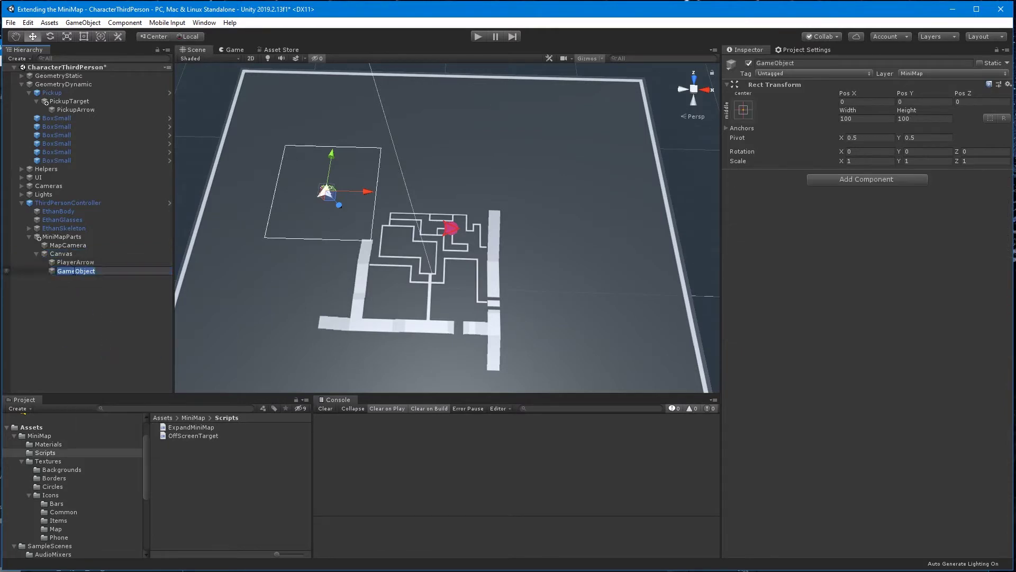
text(Extent)
key(Return)
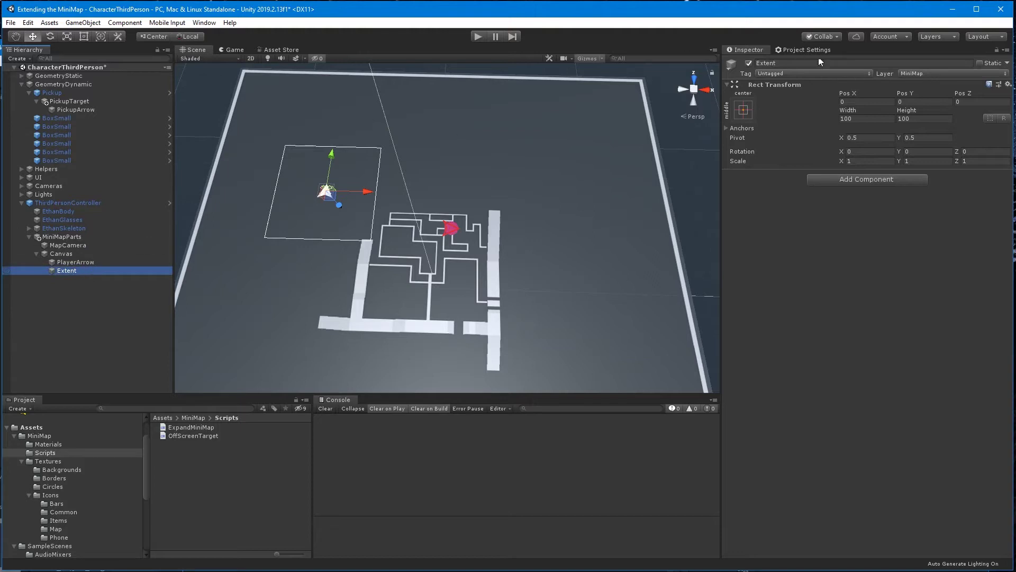
click(845, 100)
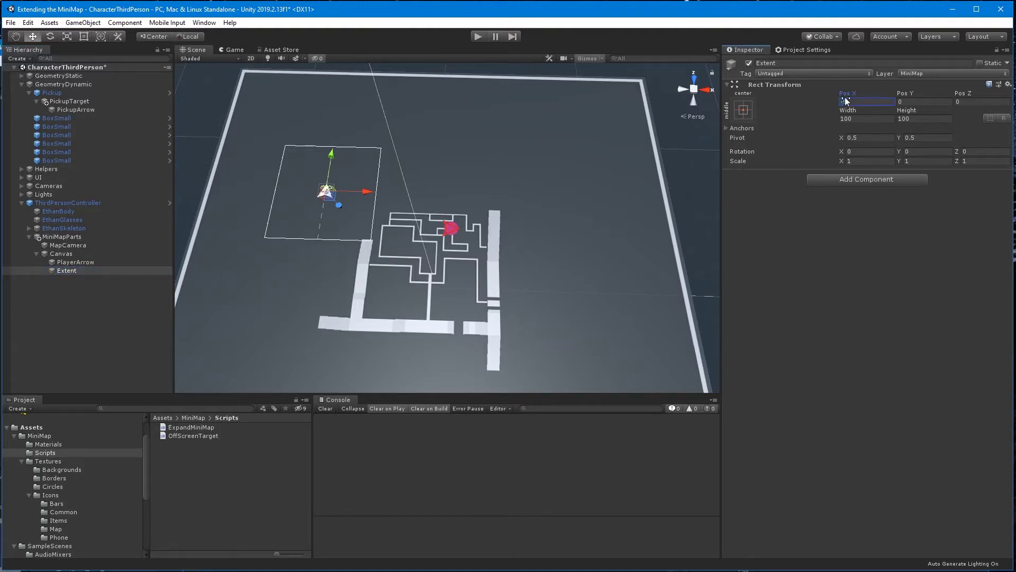
text(-500)
key(Tab)
text(-500)
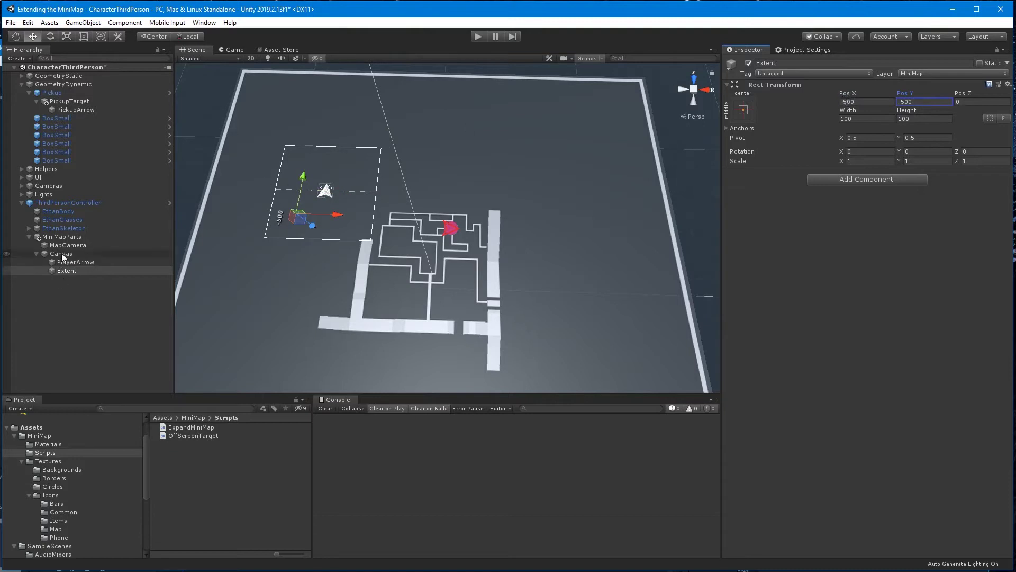
click(78, 101)
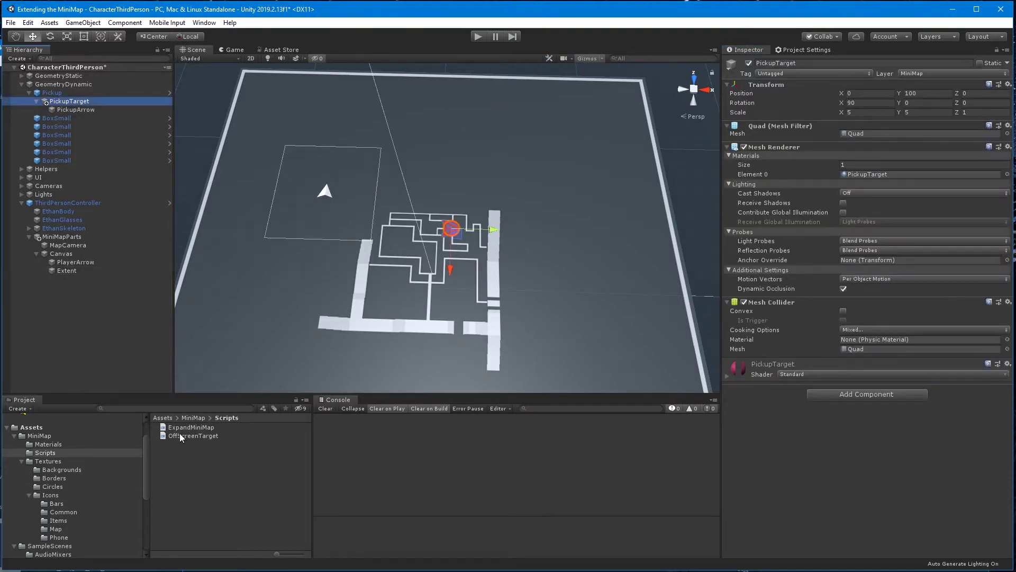
Attach OffScreenTarget to PickupTarget with PickupArrow as Off Screen Arrow, then test in Play mode.
drag(186, 435, 810, 424)
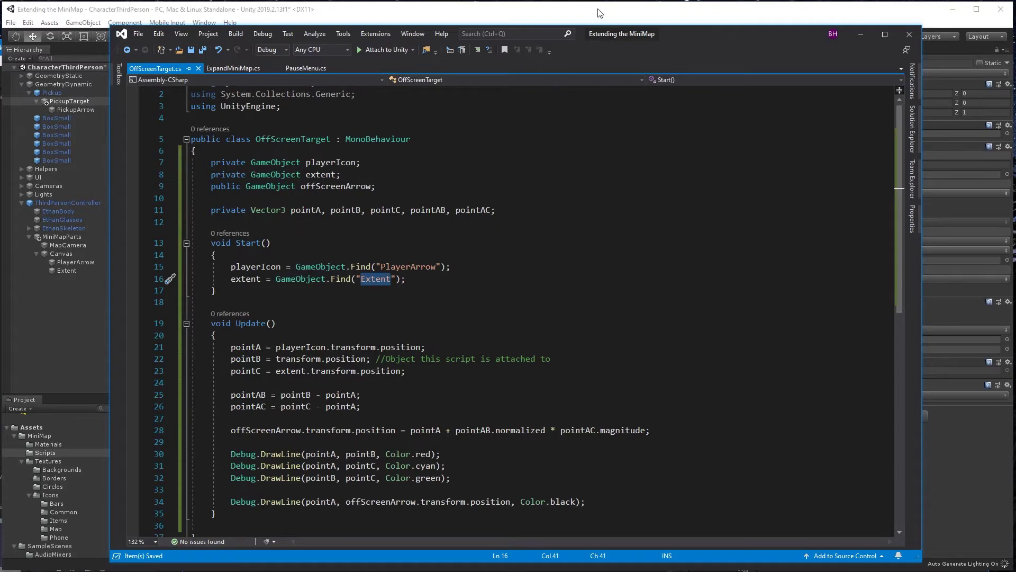
click(599, 11)
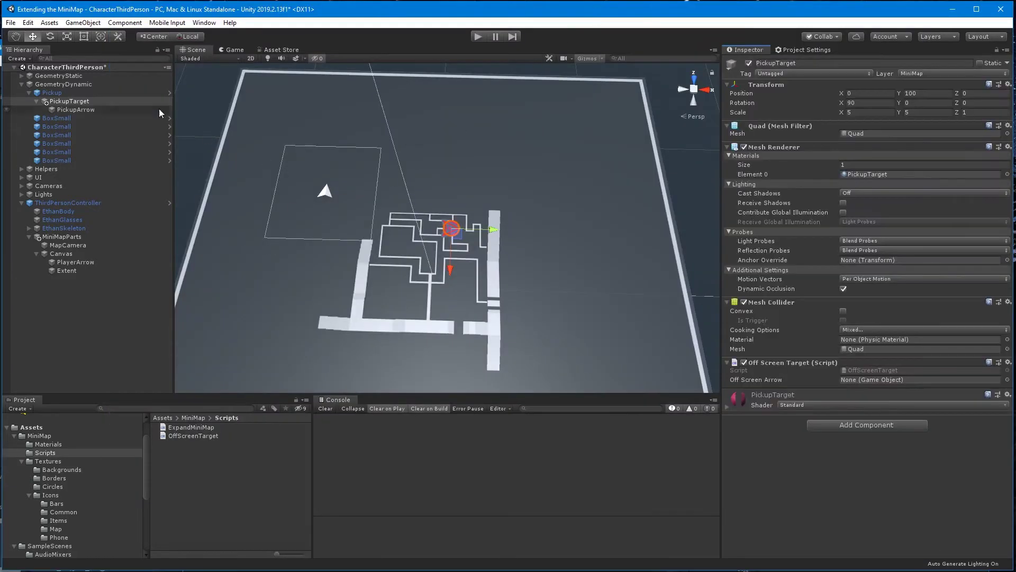
mouse_move(74, 109)
mouse_down()
mouse_move(869, 395)
mouse_move(868, 379)
mouse_up()
click(868, 380)
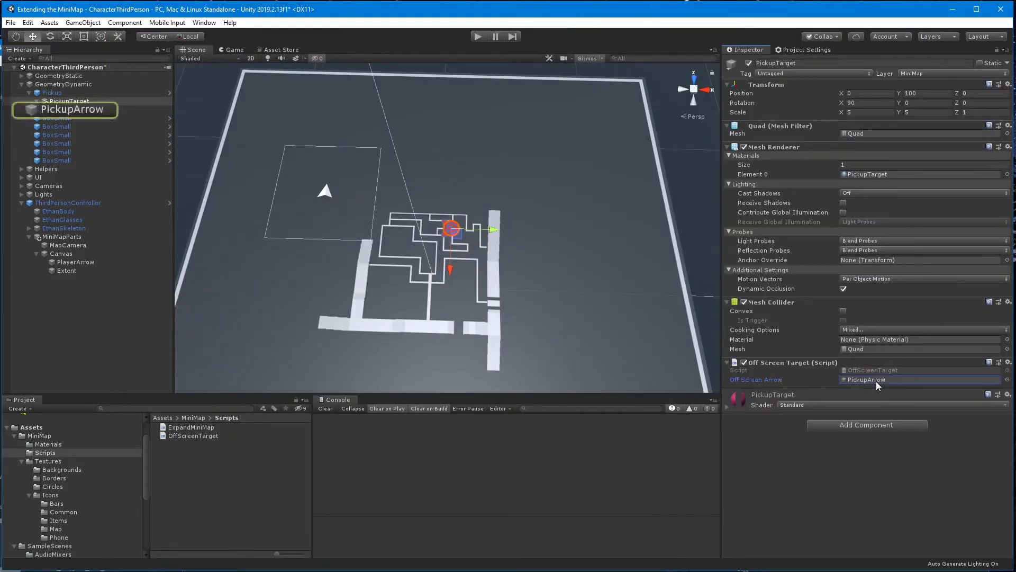
click(478, 37)
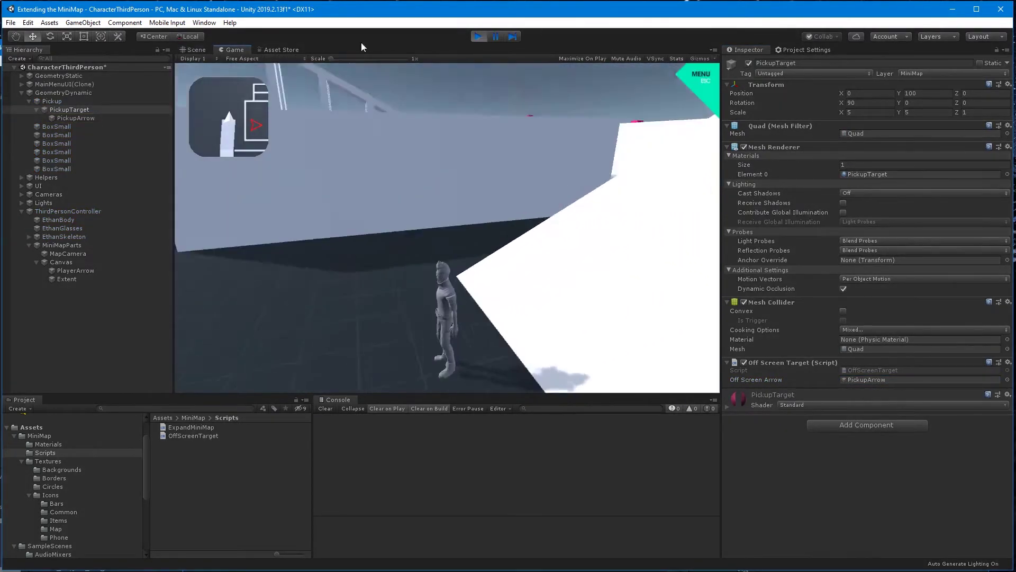
click(479, 37)
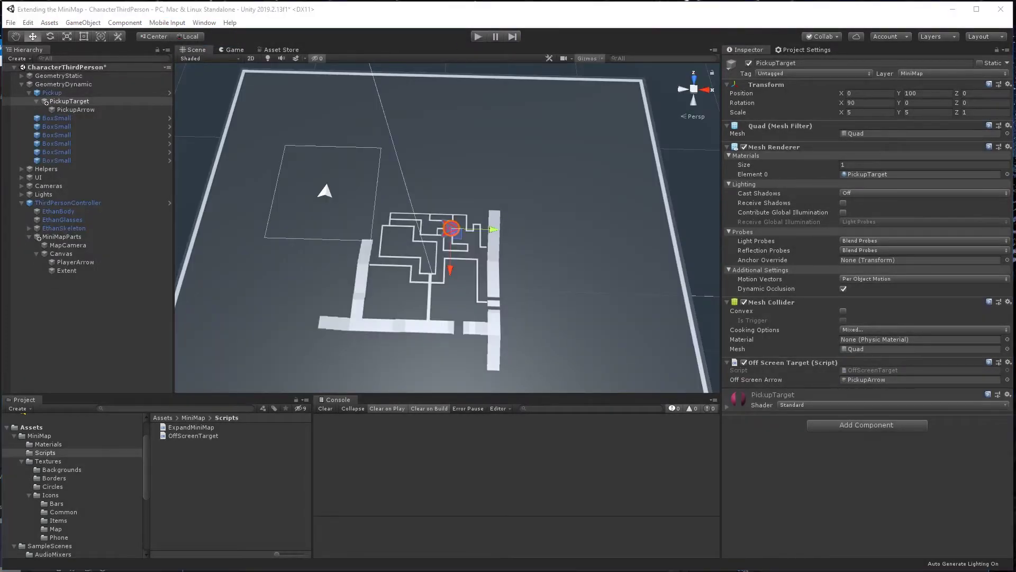
Declare outerBoundry = 50f and innerBoundry = 15f fields in OffScreenTarget.
click(431, 12)
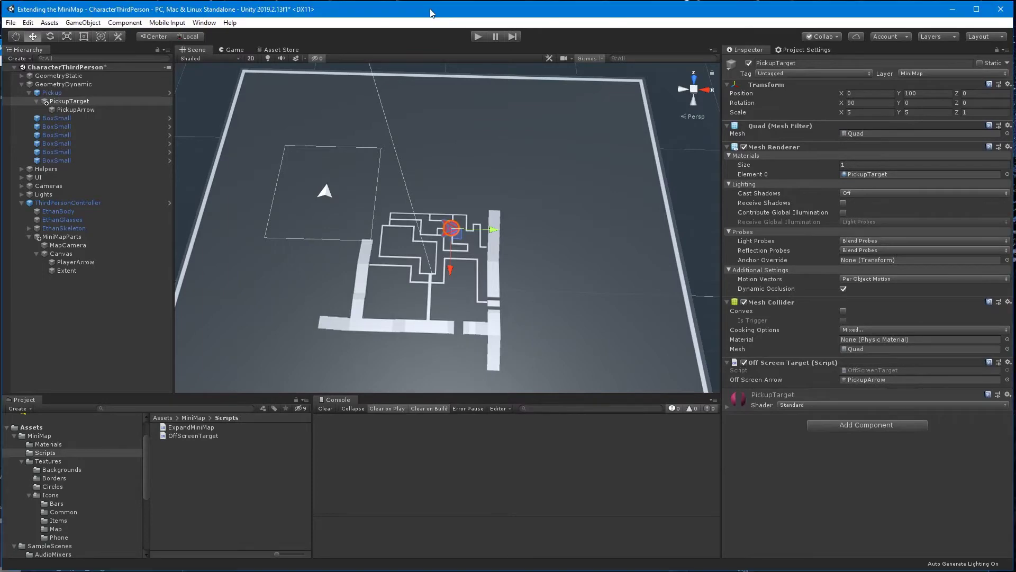
key(alt+Tab)
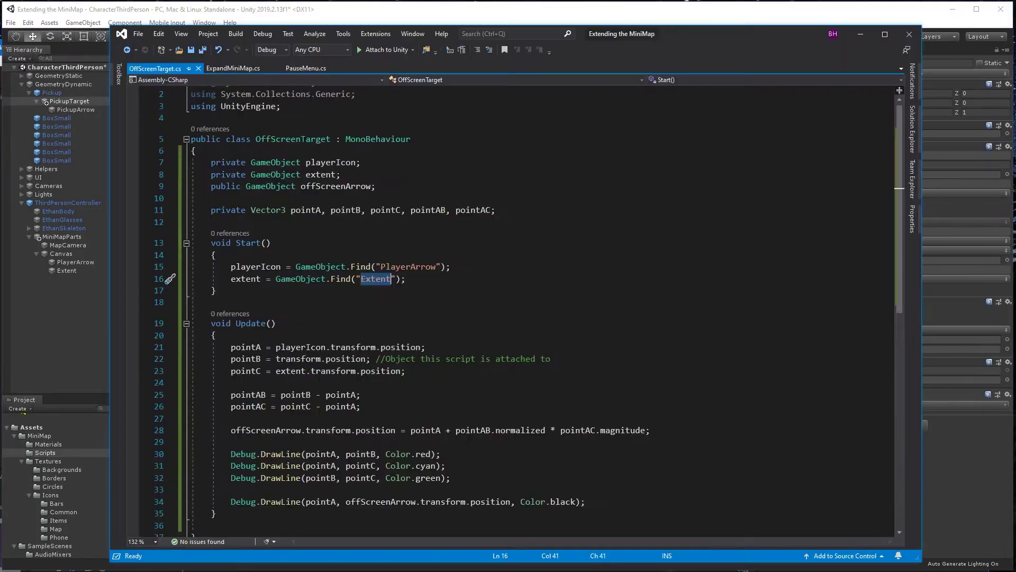
key(End)
click(505, 210)
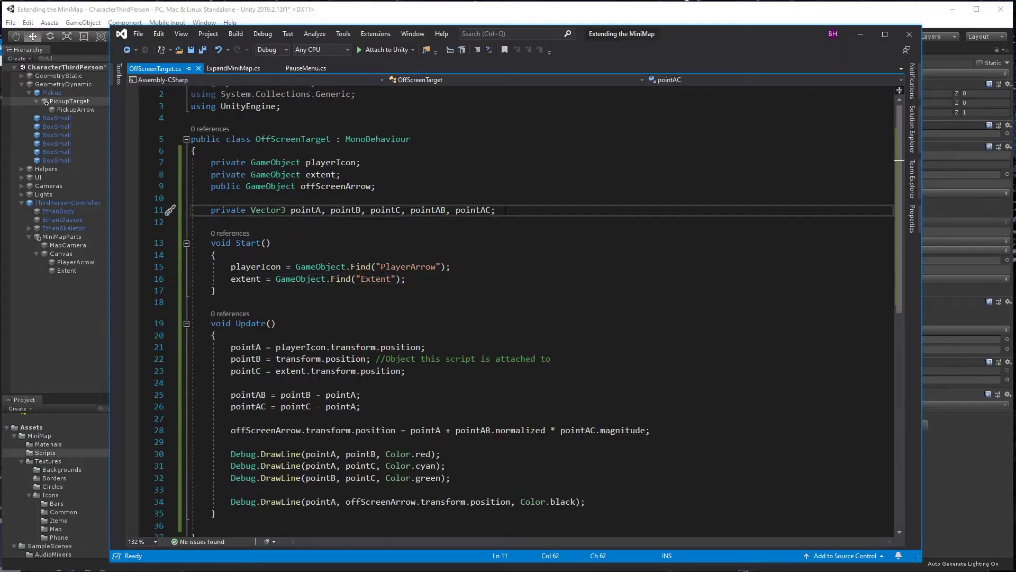
key(Return)
text(public float outerBoundry = 50f, innerBoundry = 15f;)
click(510, 208)
key(Return)
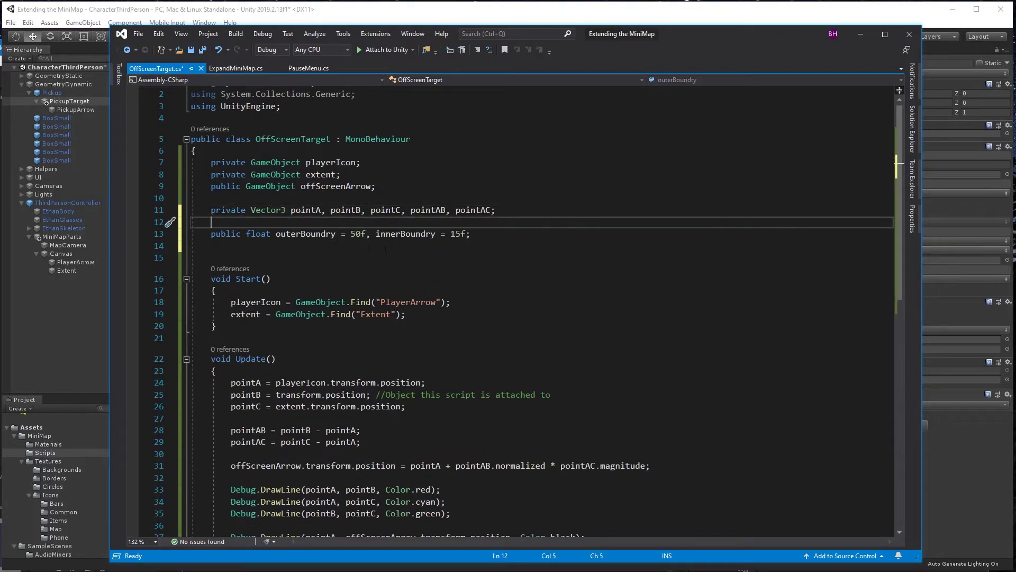
Add the Vector3.Distance check that toggles the arrow in Update, and save the script.
scroll(386, 248, down, 5)
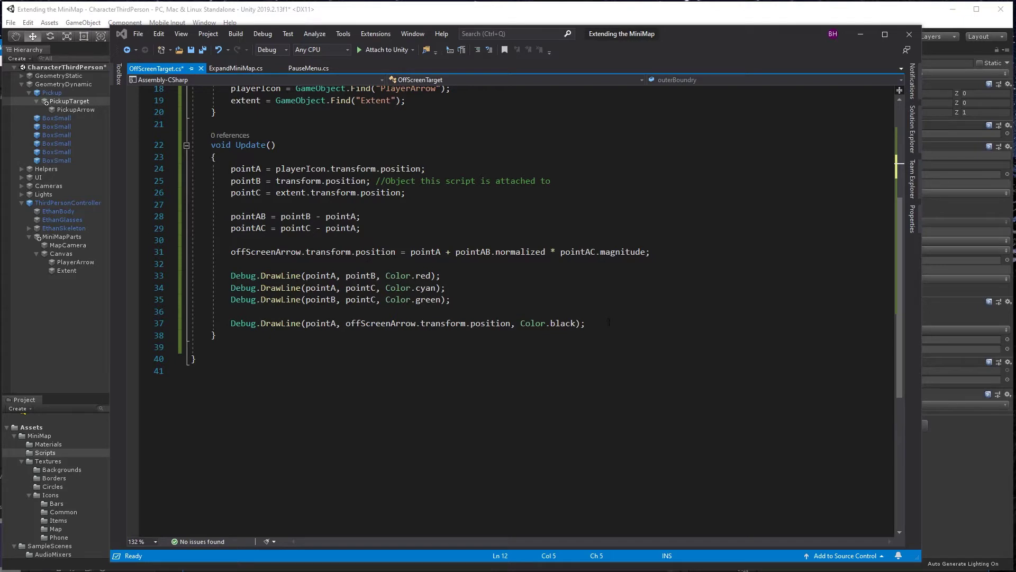
click(673, 256)
text(float dist = Vector3.Distance(pointA, pointB);          if (dist < innerBoundry || dist > outerBoundry)         {             offScreenArrow.gameObject.SetActive(false);         }         else         {             offScreenArrow.gameObject.SetActive(true);         })
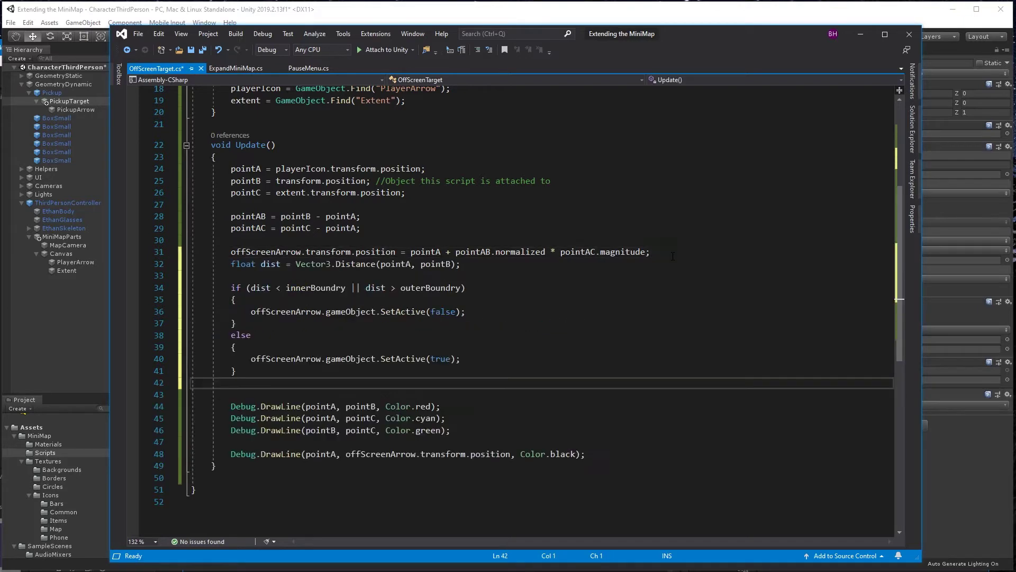
click(664, 255)
key(Return)
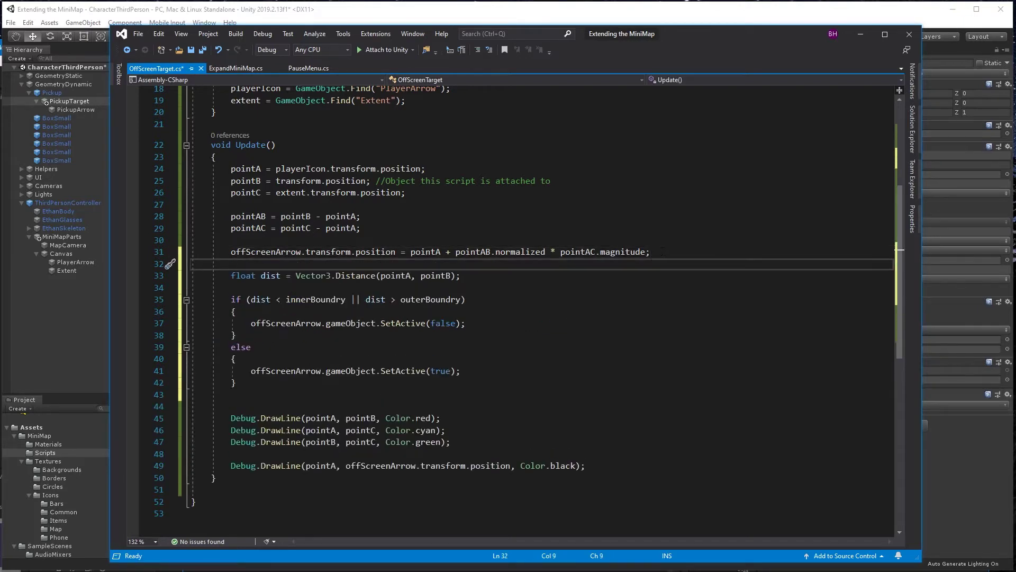
key(ctrl+s)
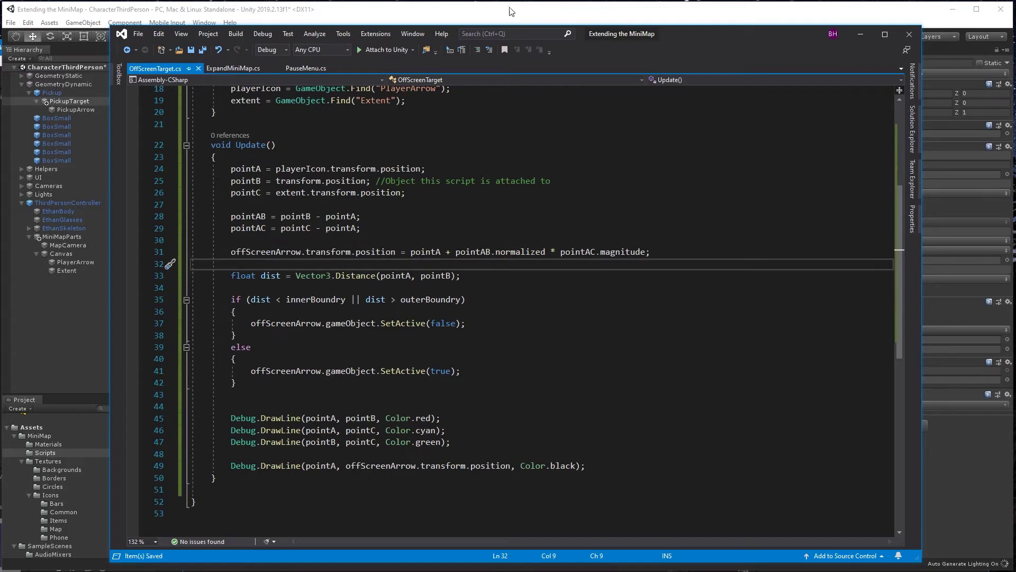
Duplicate Pickup as Pickup (1) and move it to X -46.7, Z 20.6 above the maze.
click(372, 14)
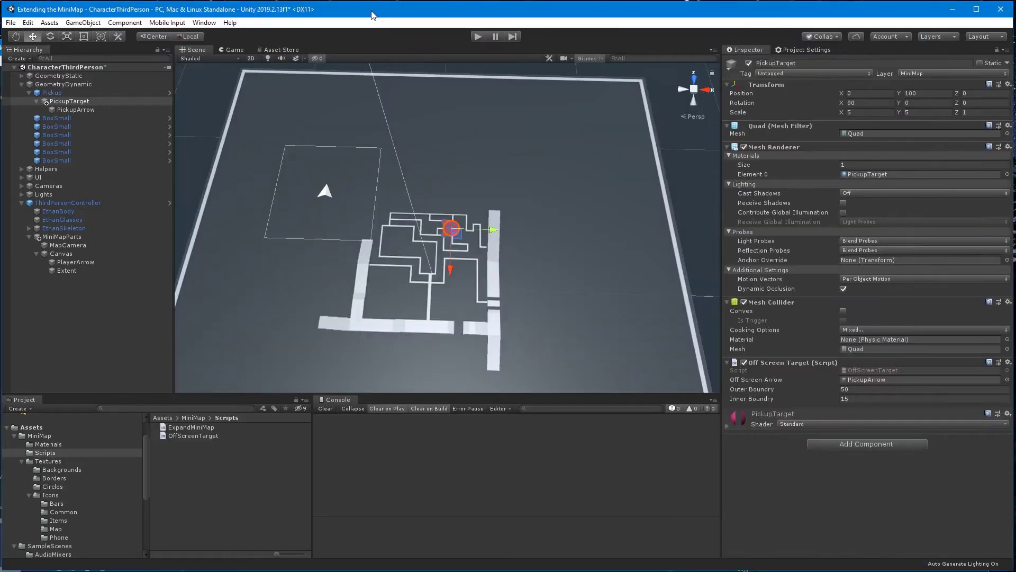
click(52, 93)
click(29, 93)
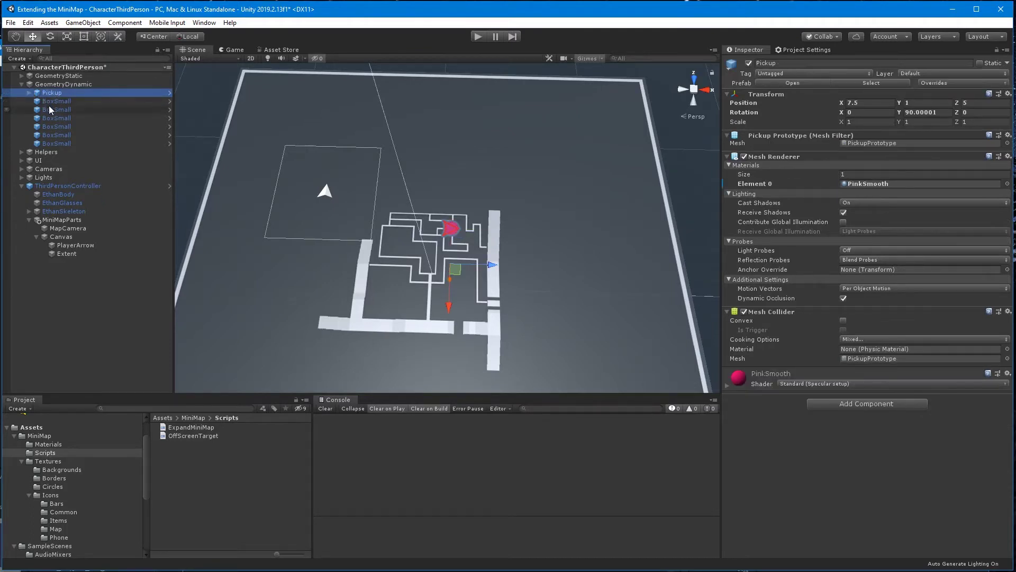
key(ctrl+d)
drag(485, 269, 363, 272)
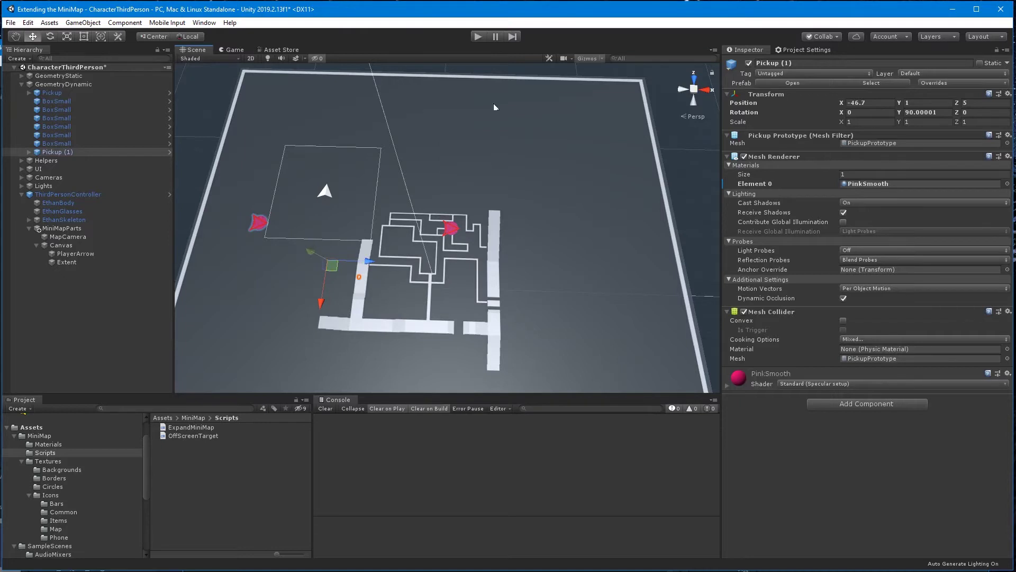
right_drag(298, 227, 286, 175)
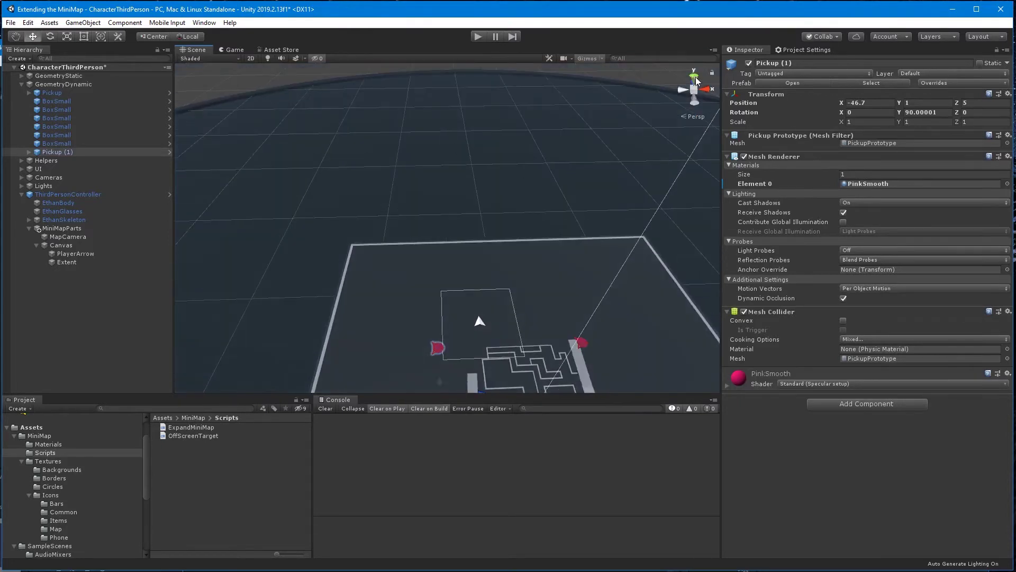
click(697, 82)
scroll(631, 162, up, 5)
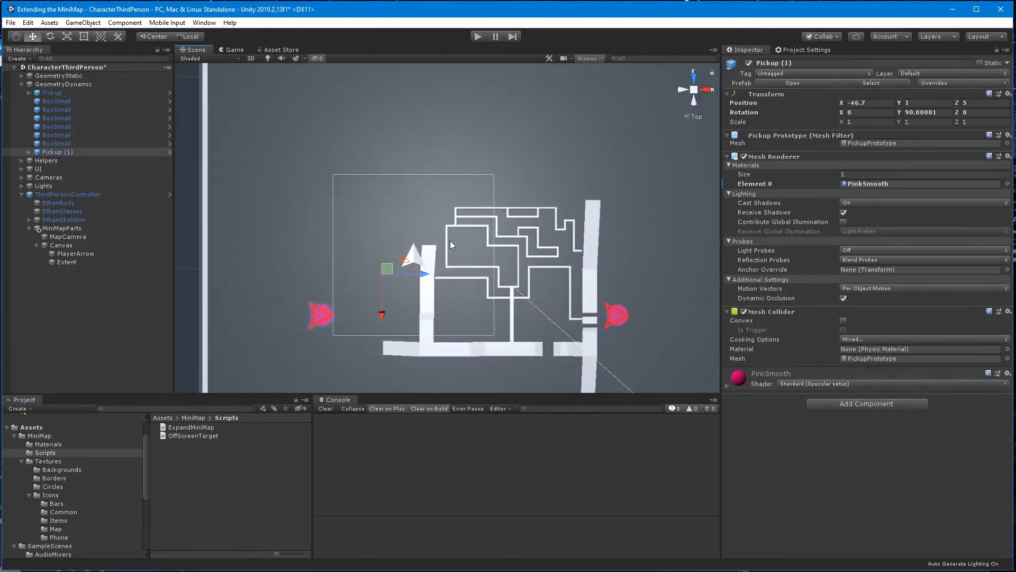
mouse_move(395, 260)
mouse_down()
mouse_move(405, 200)
mouse_move(406, 215)
mouse_up()
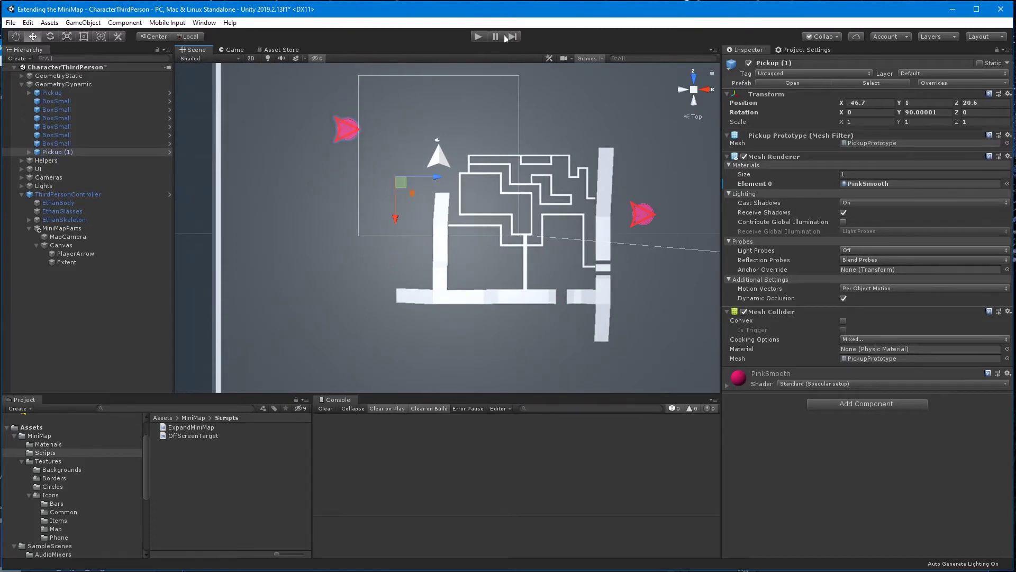
Test-play by running the character toward the pink pickup and back, then stop.
click(478, 35)
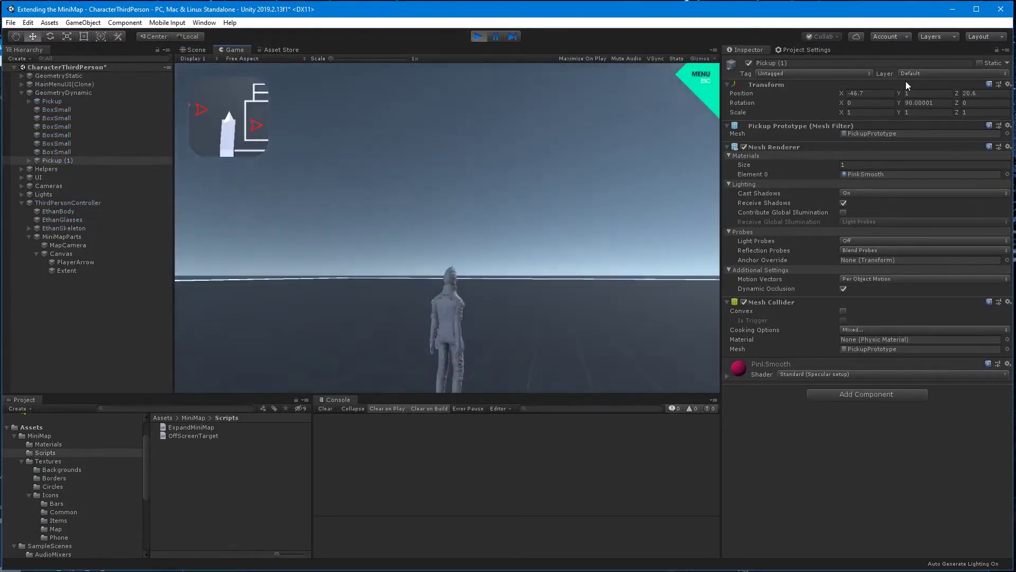
key(w)
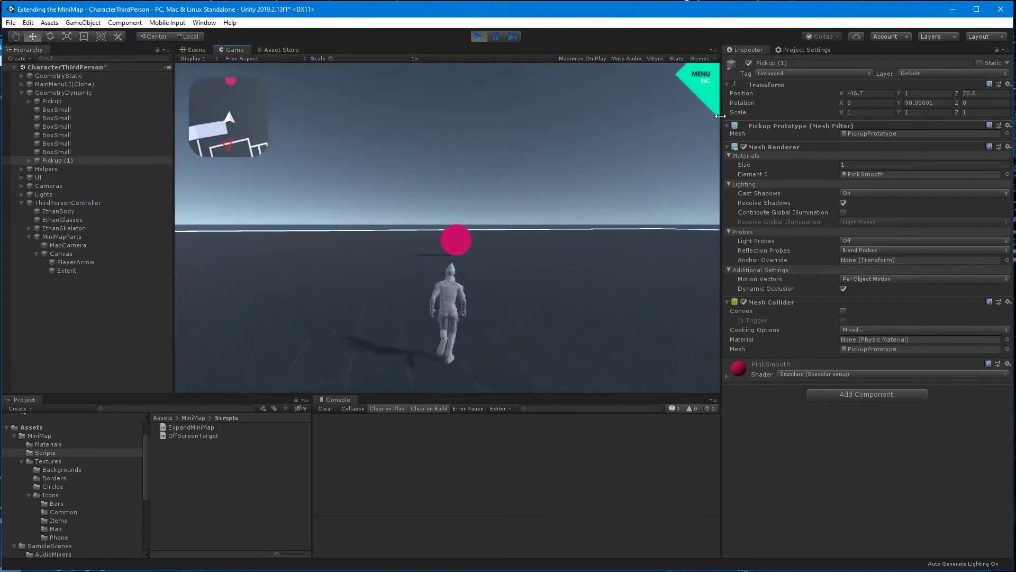
key(s)
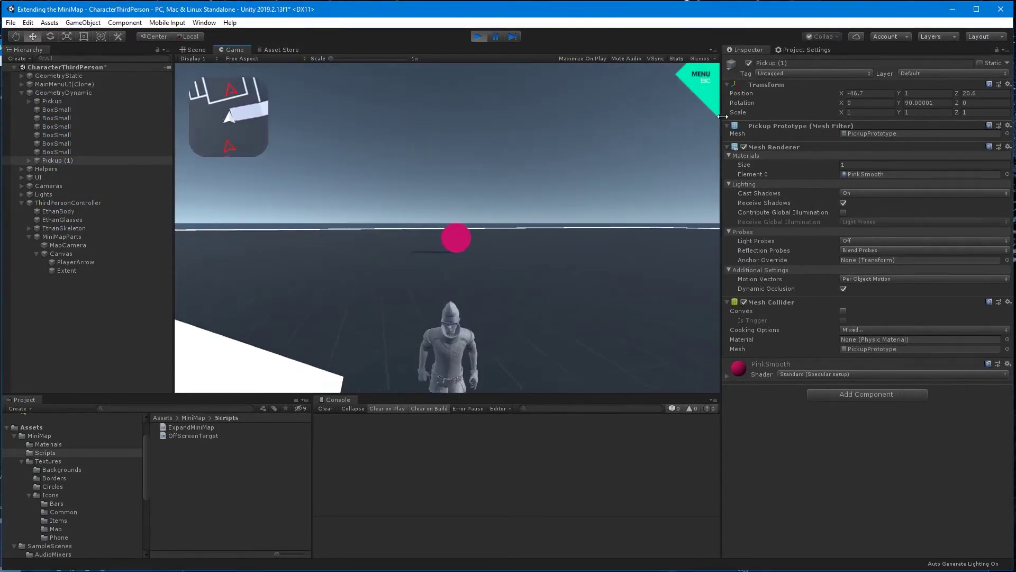
key(w)
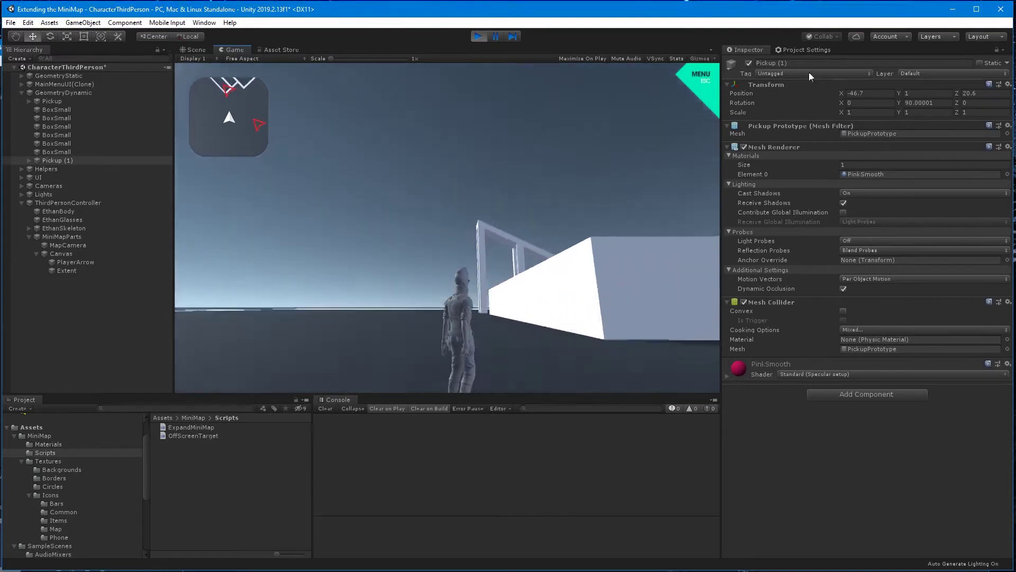
click(475, 36)
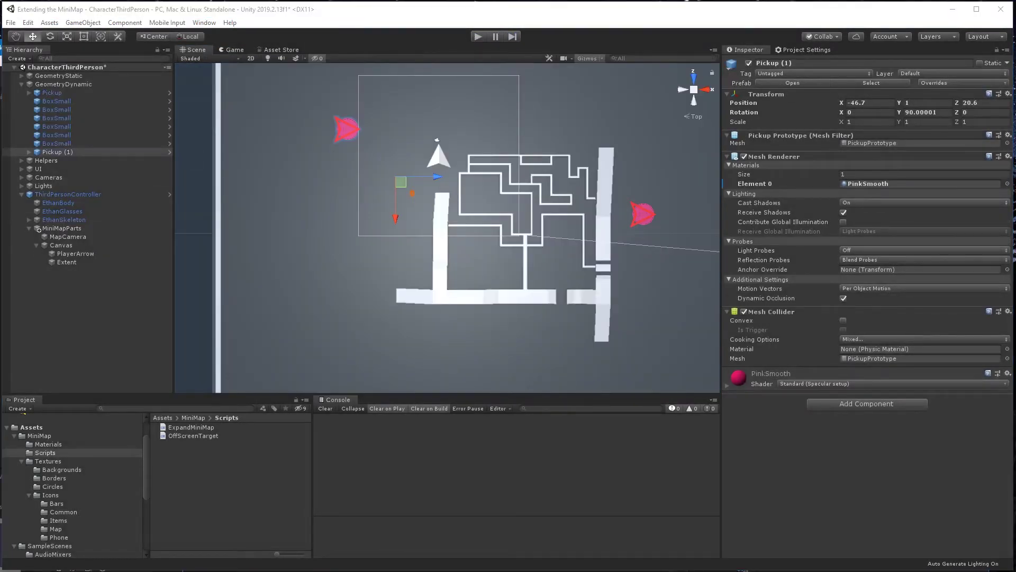
Replay, compare the Scene and Game views to watch the red off-screen arrows, then stop playing.
click(410, 9)
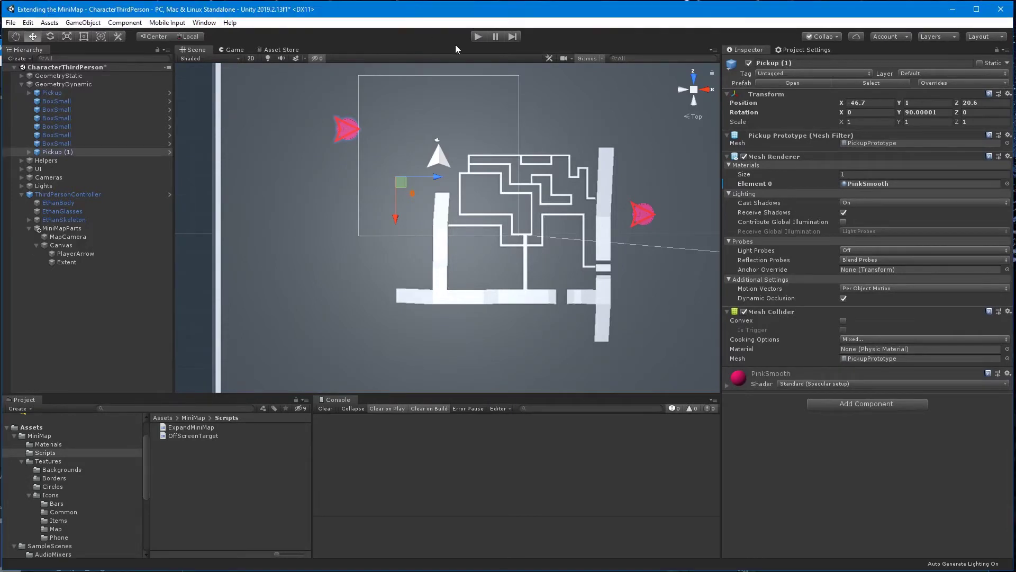
click(479, 36)
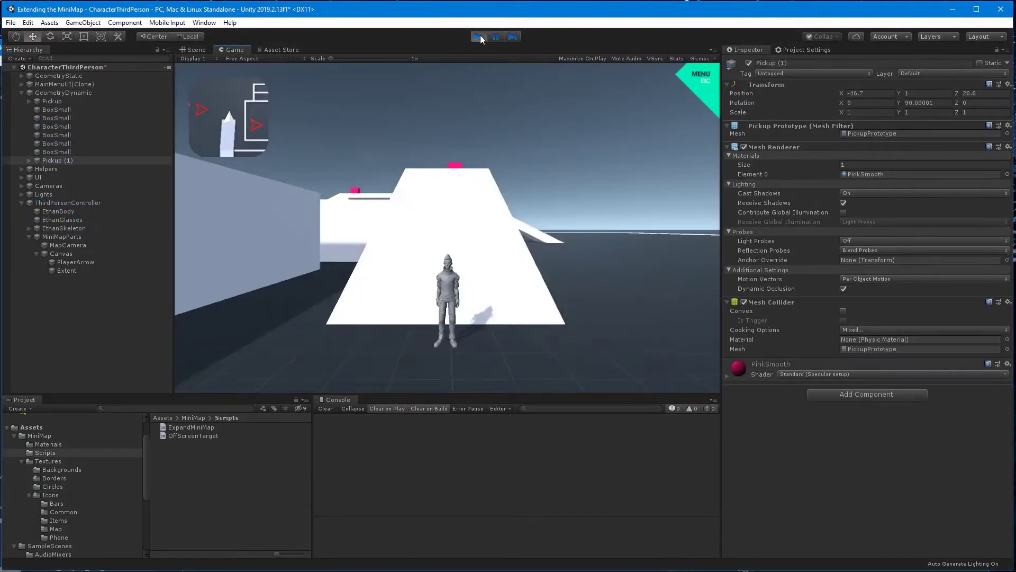
click(194, 51)
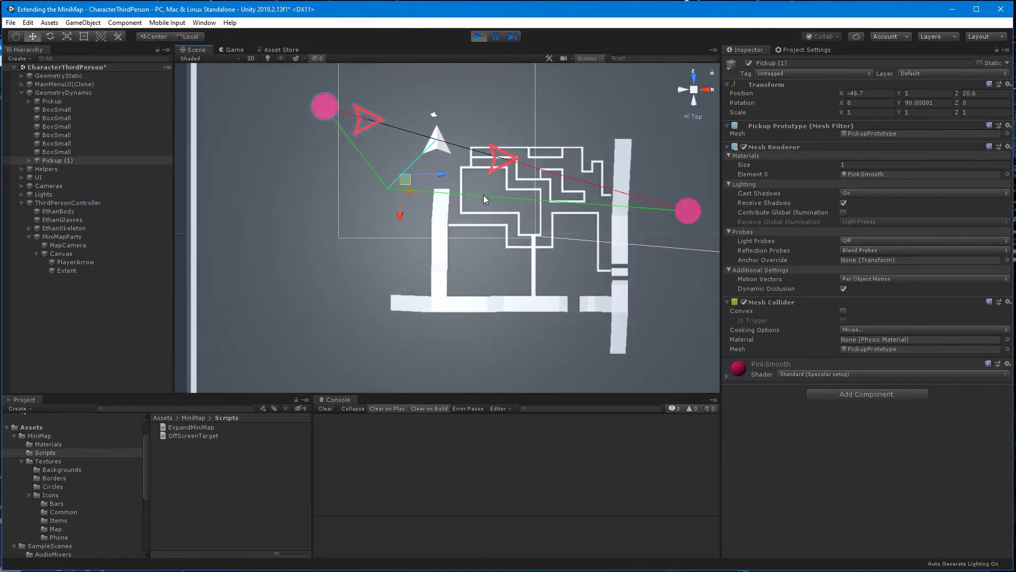
alt+drag(484, 194, 484, 123)
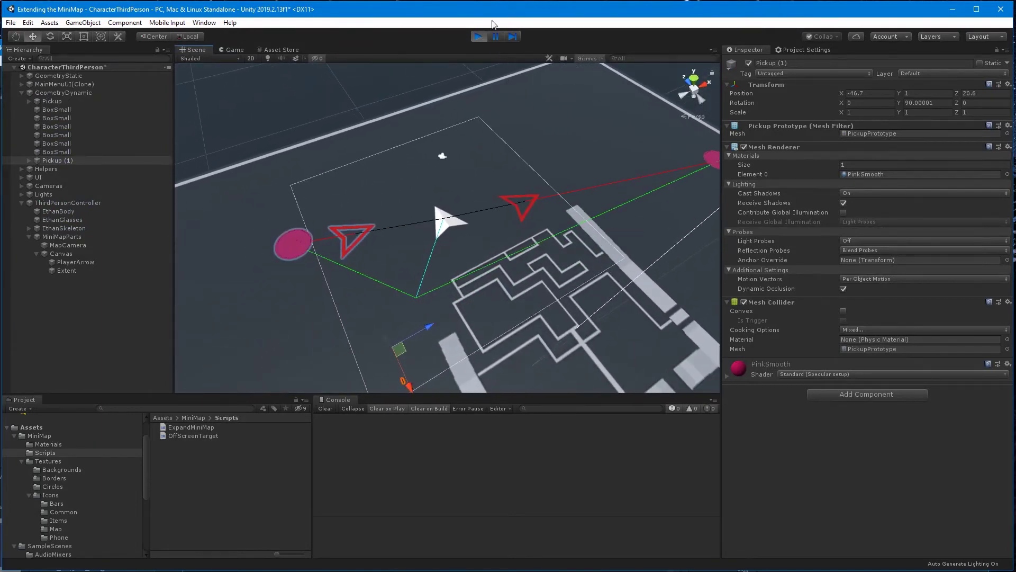
click(232, 49)
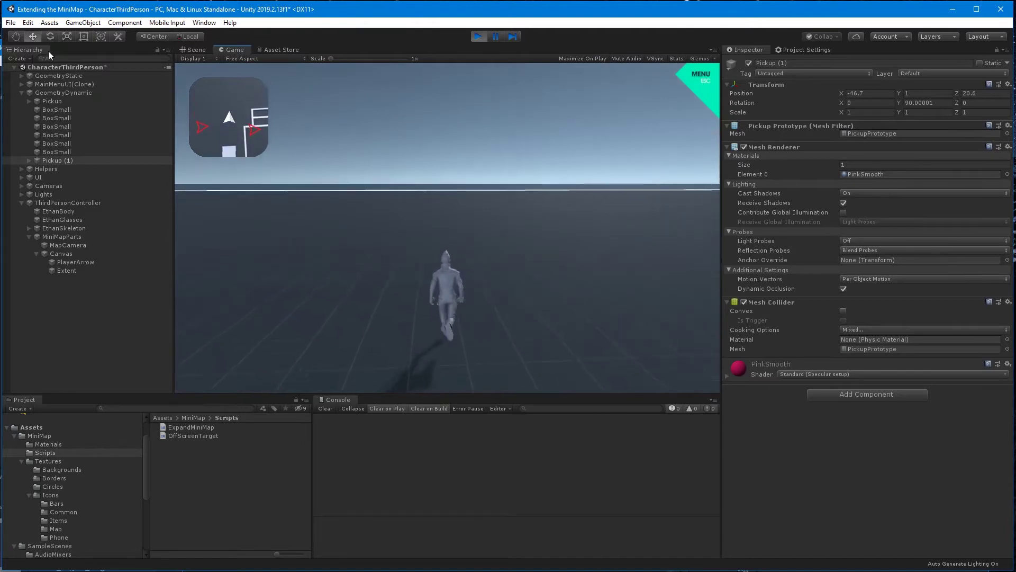
click(189, 50)
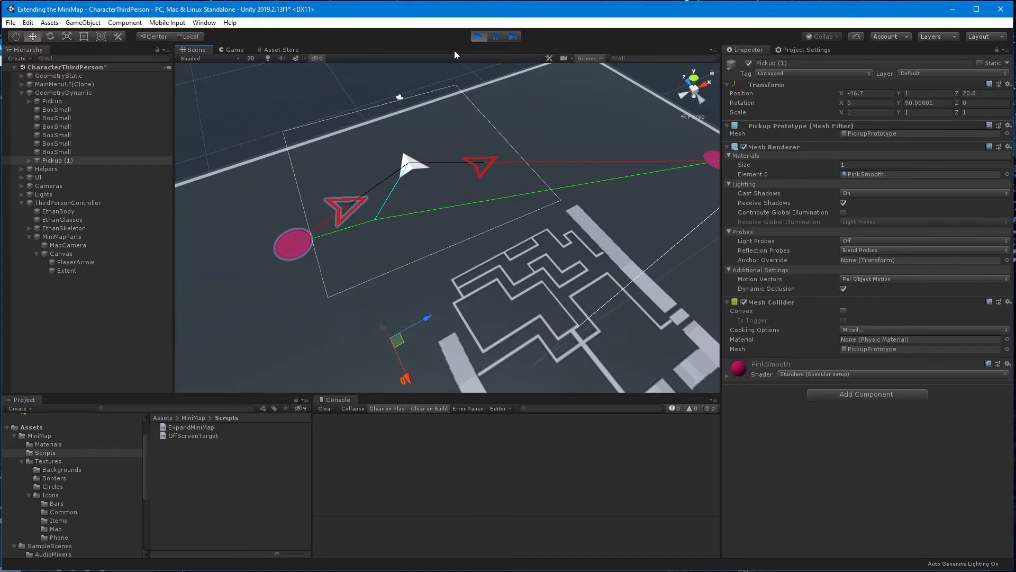
click(475, 39)
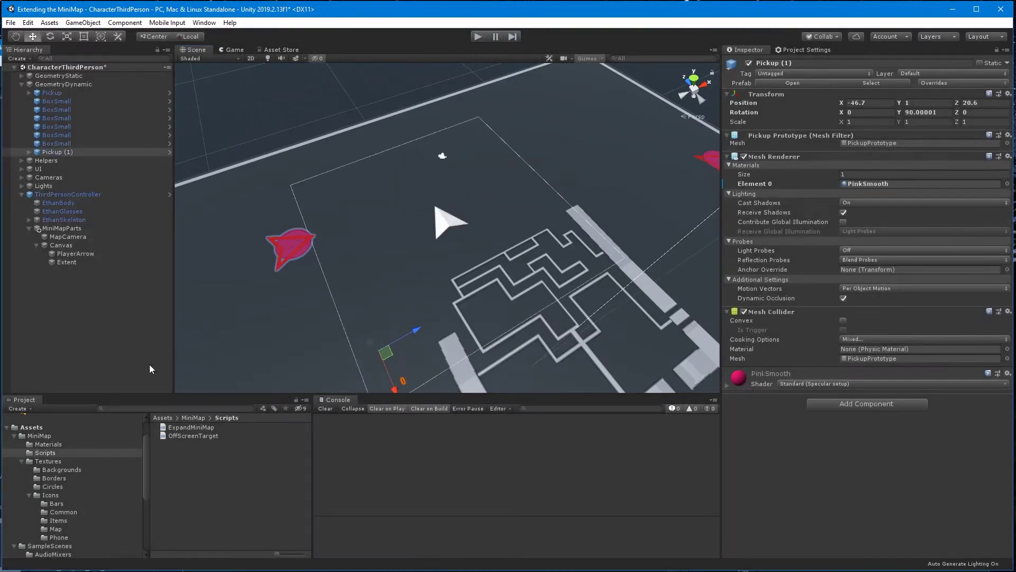
Paste lookPos/lookRot/eulerY code into OffScreenTarget.cs after line 43 so Quaternion.Euler(90, eulerY, 0) rotates the arrow, and save.
key(alt+Tab)
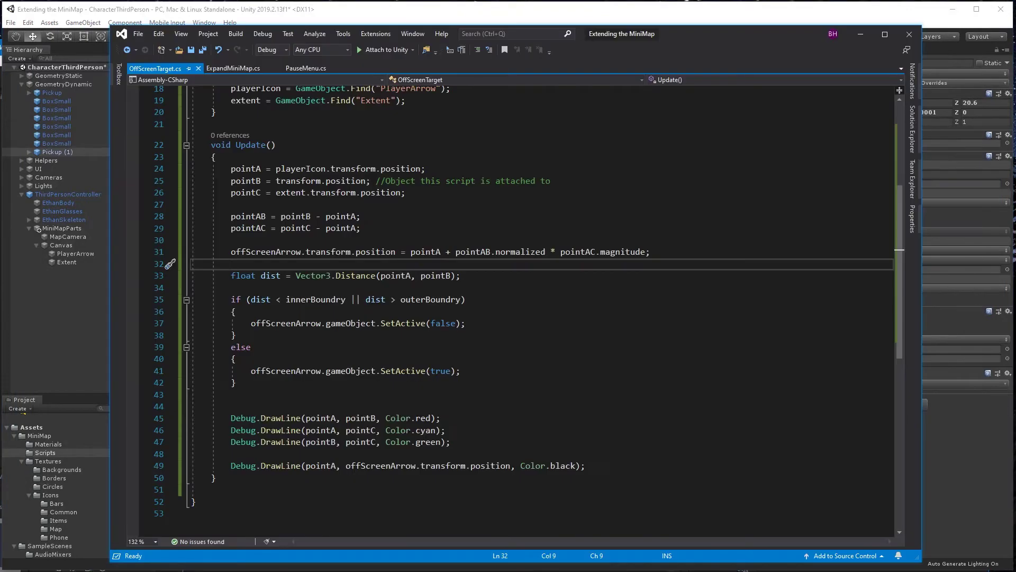
scroll(474, 384, down, 1)
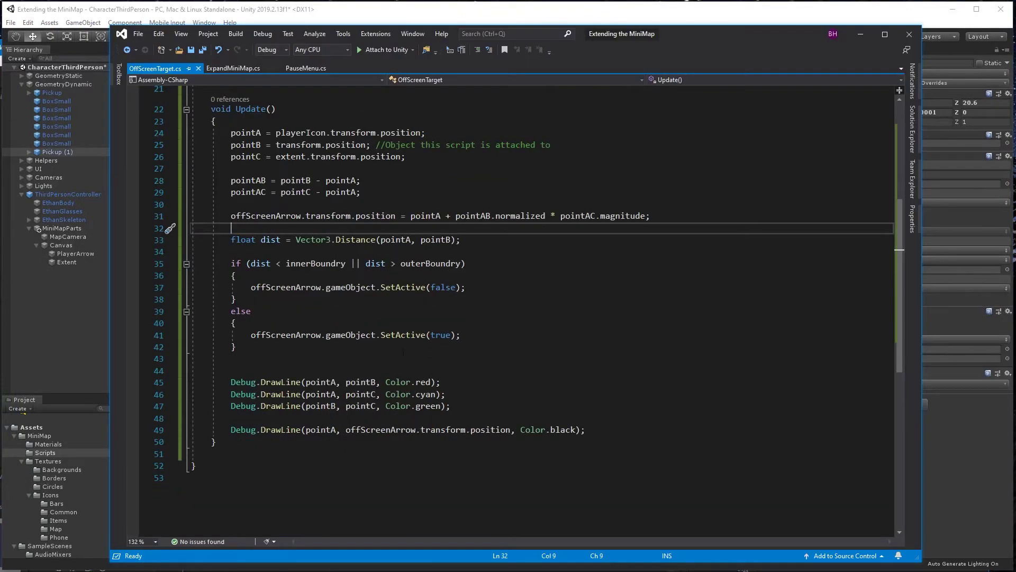
click(351, 361)
text(Vector3 lookPos = pointB - offScreenArrow.transform.position;         Quaternion lookRot = Quaternion.LookRotation(lookPos, Vector3.up);         float eulerY = lookRot.eulerAngles.y;         Quaternion rotation = Quaternion.Euler(90, eulerY, 0);         offScreenArrow.transform.rotation = rotation;)
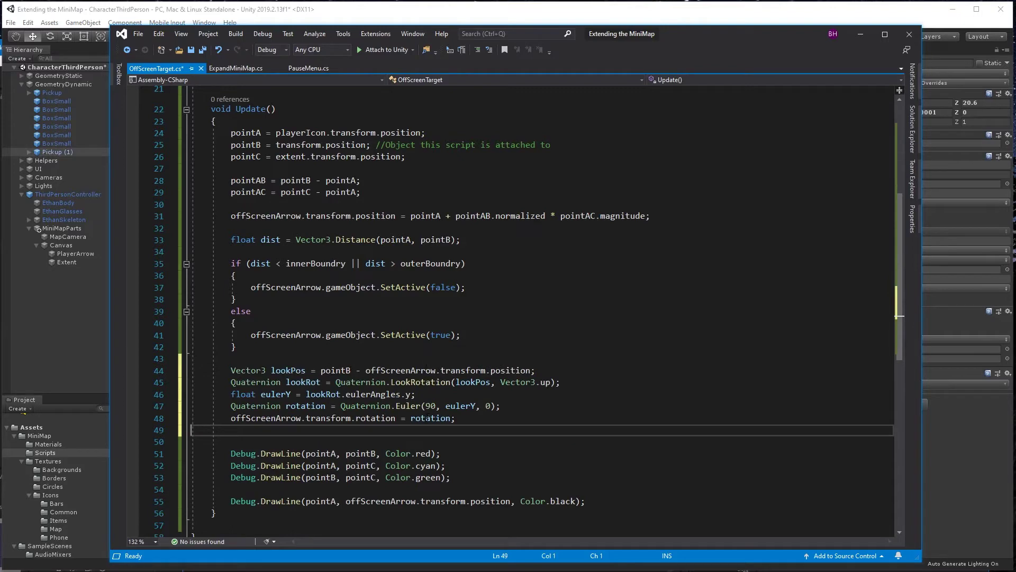
double_click(427, 417)
key(ctrl+s)
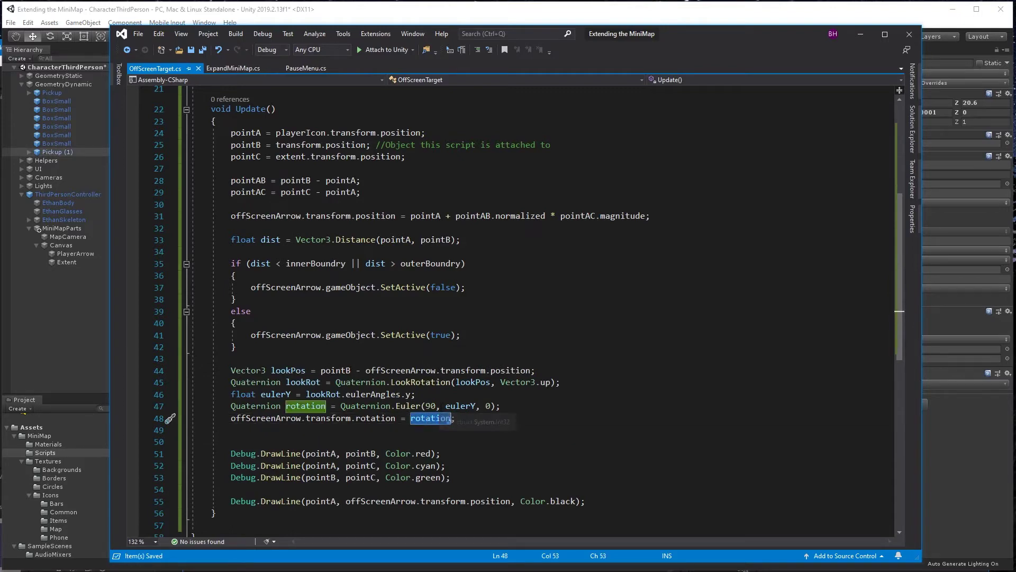
click(420, 12)
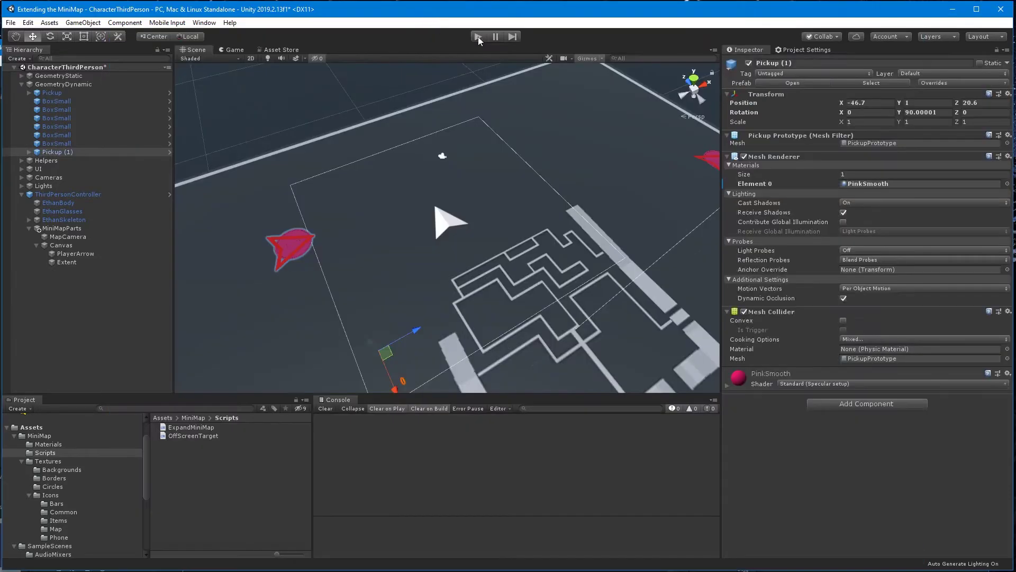
click(478, 38)
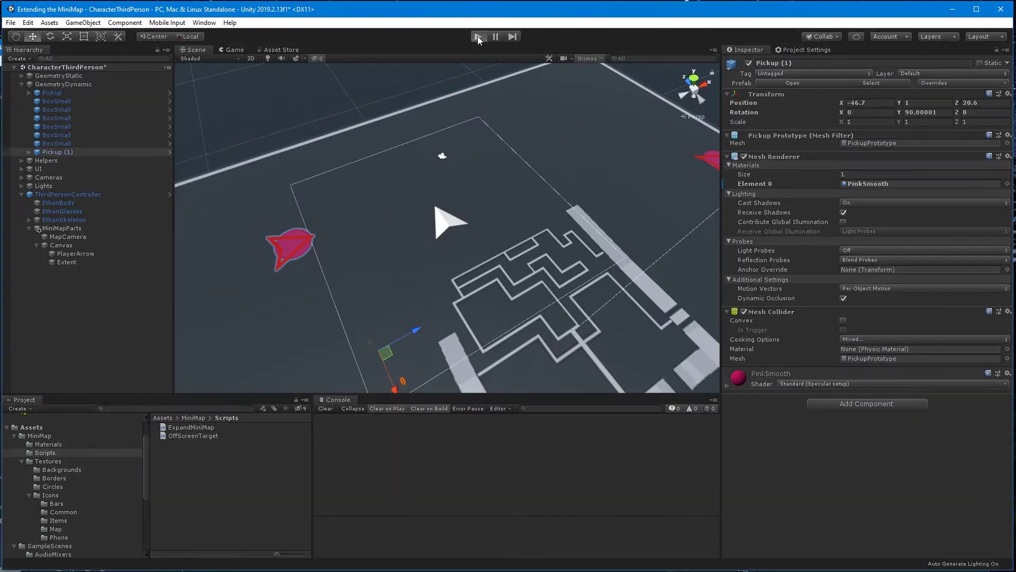
key(w)
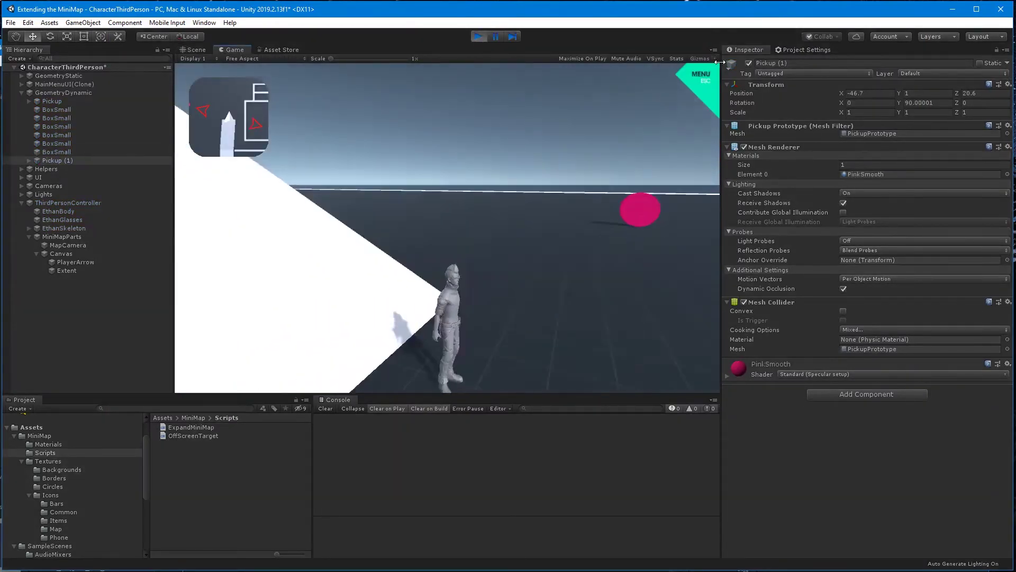
key(w)
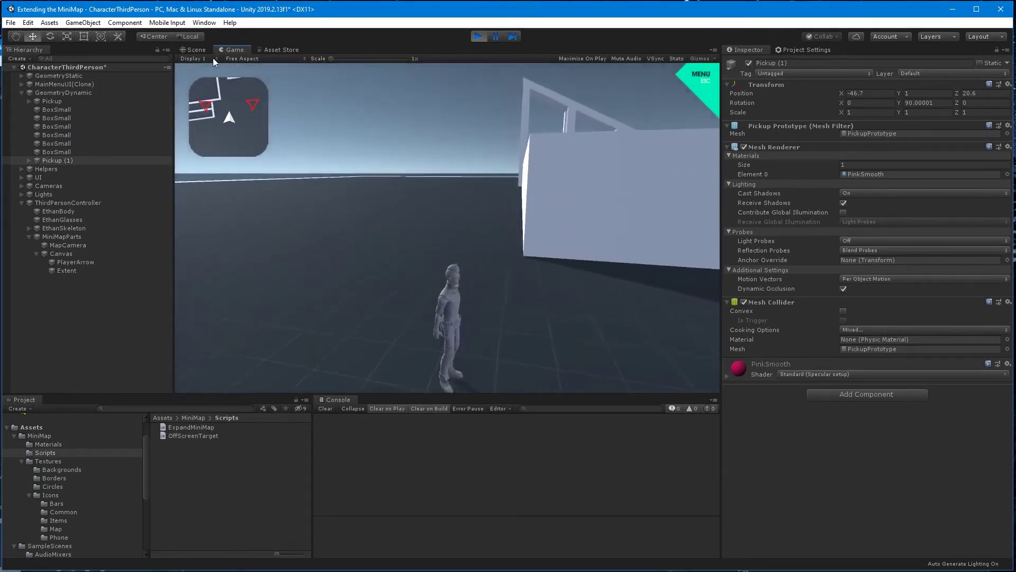
click(199, 51)
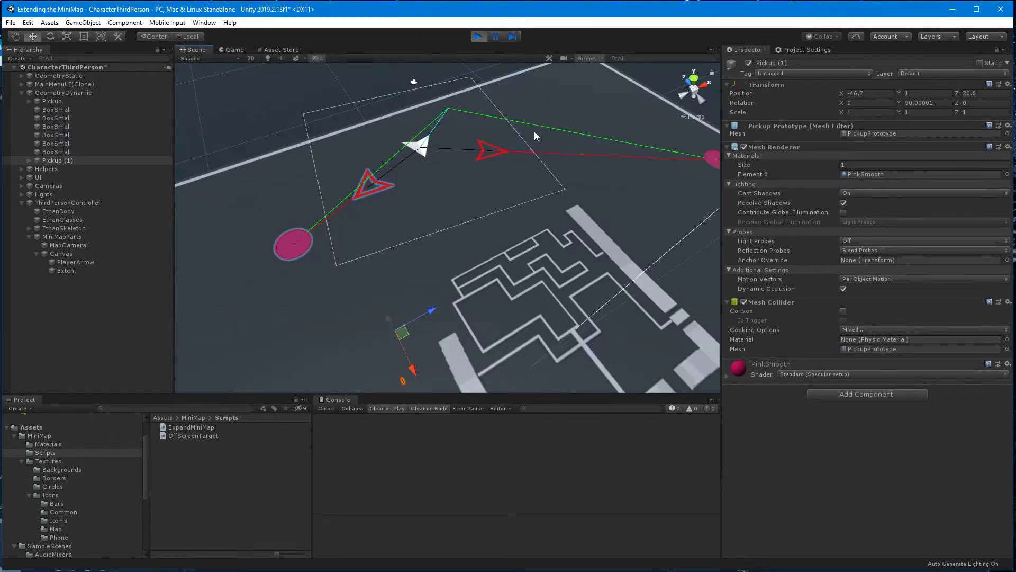
click(480, 39)
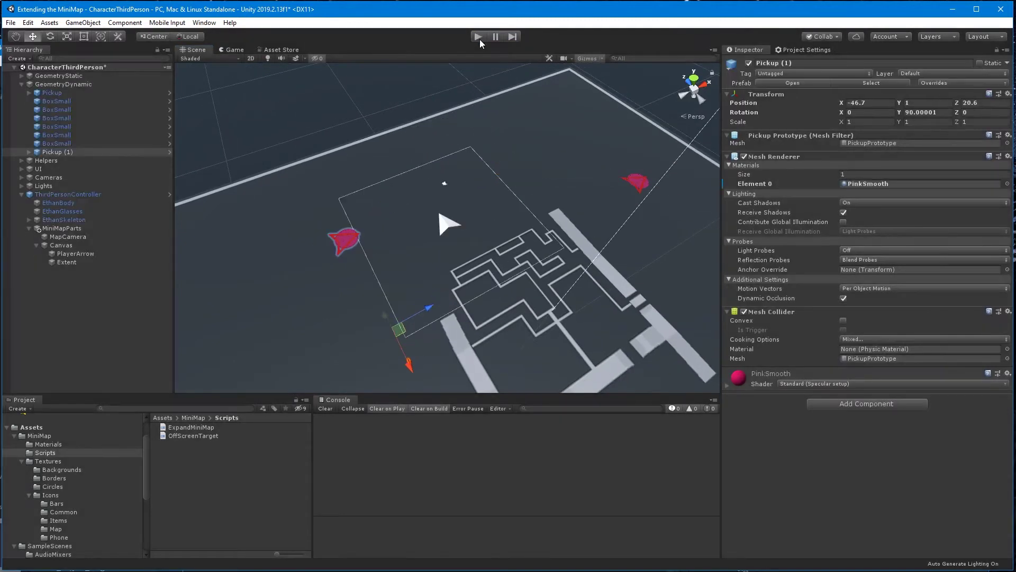
Duplicate Pickup (1) into four copies, Pickup (2) through Pickup (5).
click(56, 153)
key(ctrl+d)
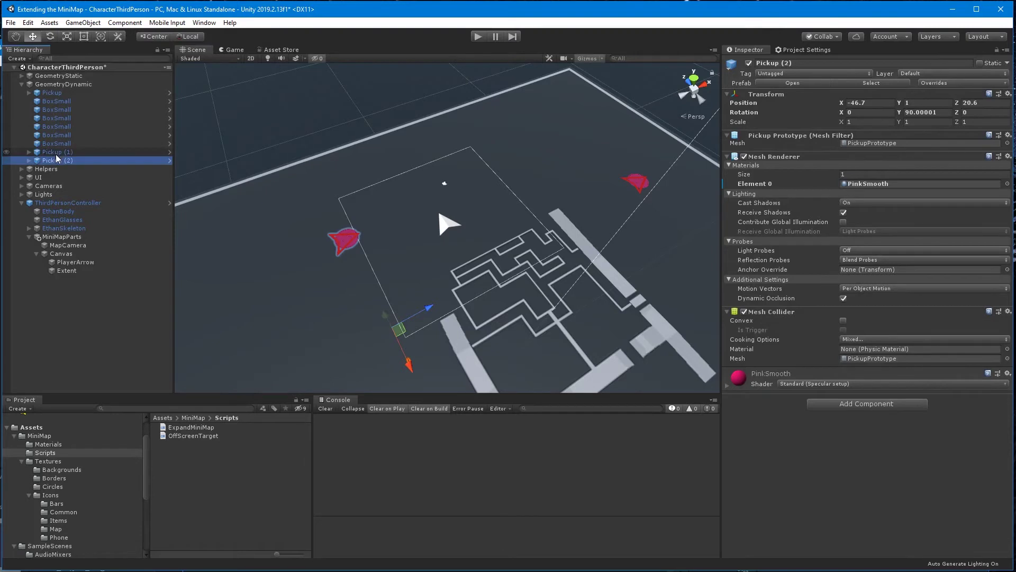
key(ctrl+d)
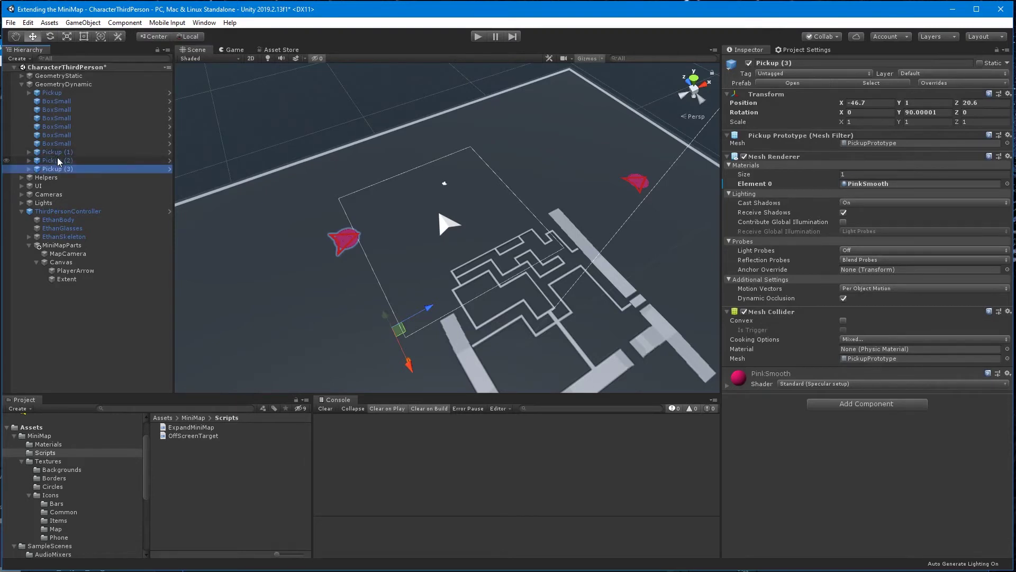
shift+click(61, 160)
key(ctrl+d)
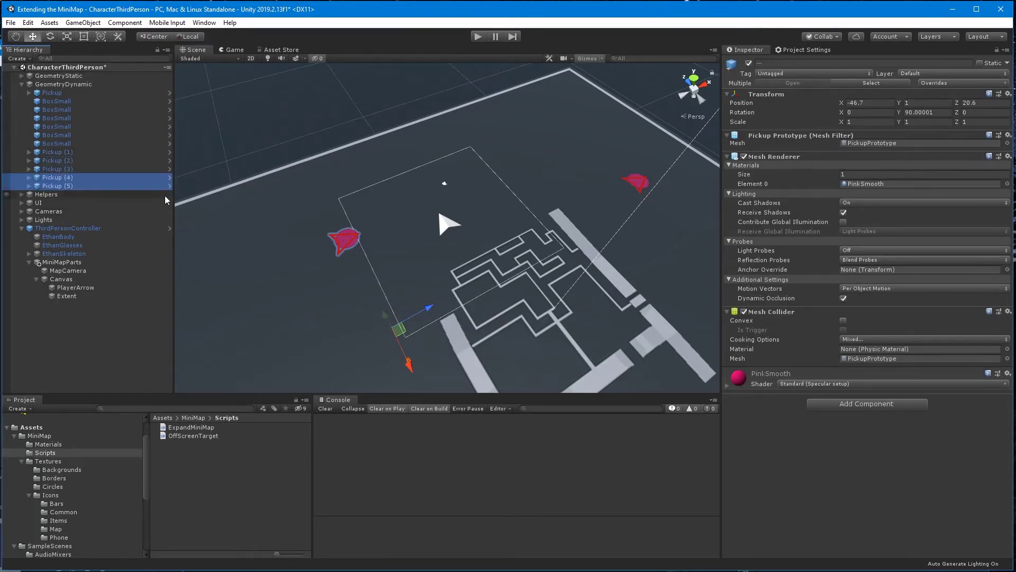
Spread Pickup (2)–(5) around the level along the Z and X axes, then start the game.
shift+click(61, 160)
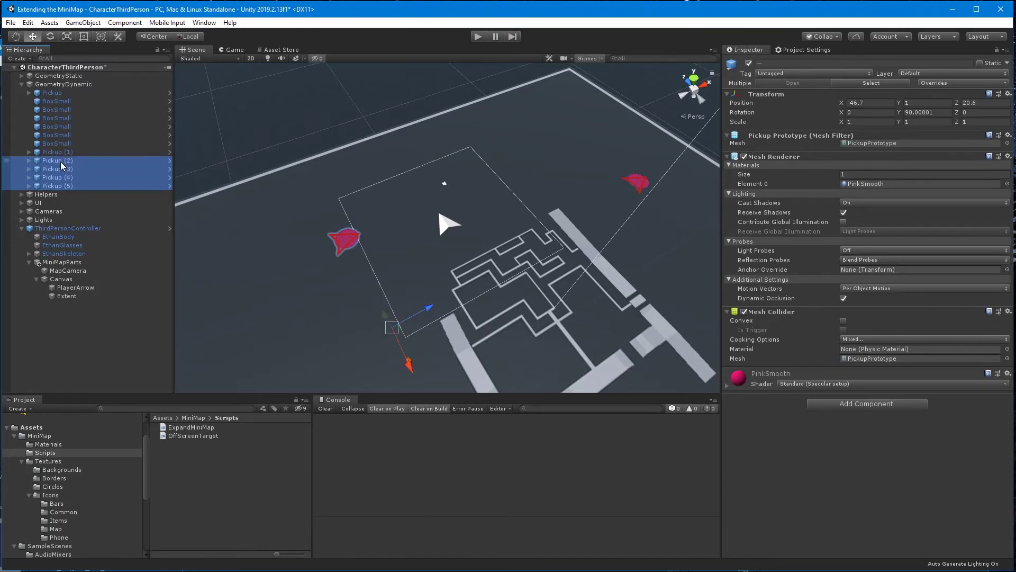
scroll(453, 328, down, 3)
scroll(453, 328, down, 2)
drag(453, 328, 472, 356)
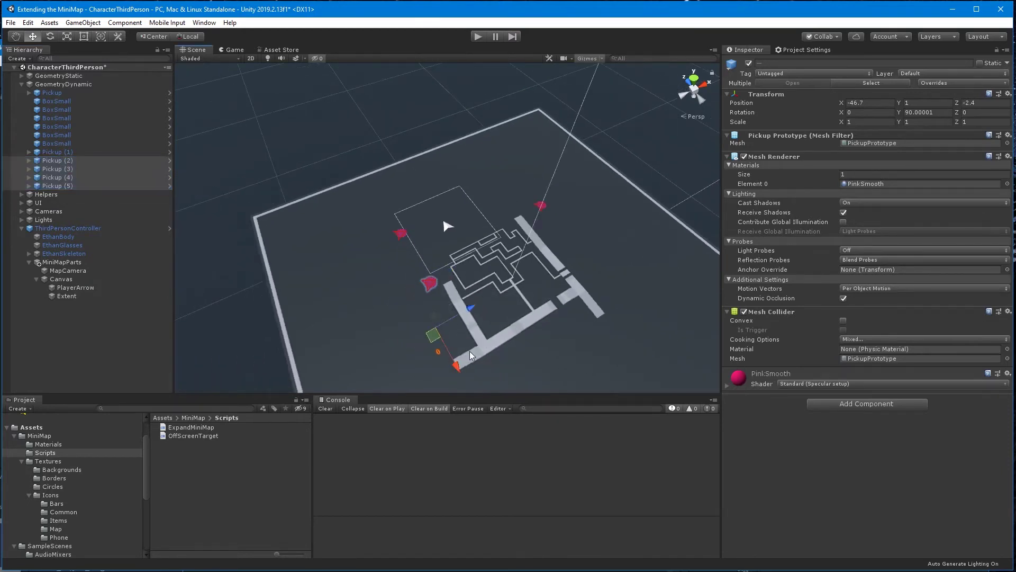
ctrl+click(60, 161)
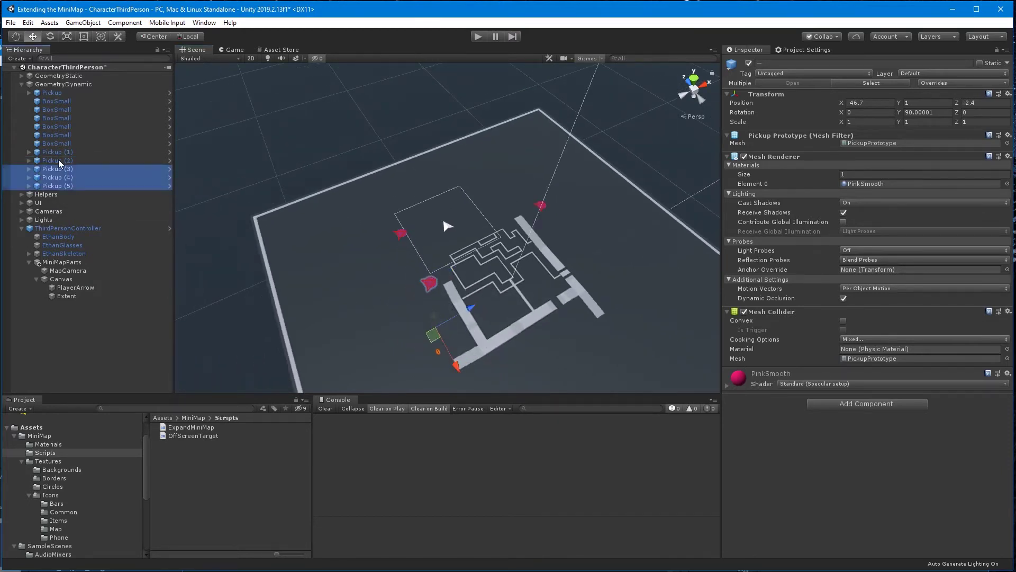
mouse_move(457, 365)
mouse_down()
mouse_move(475, 356)
mouse_move(439, 207)
mouse_move(429, 239)
mouse_move(507, 226)
mouse_up()
ctrl+click(71, 170)
click(70, 186)
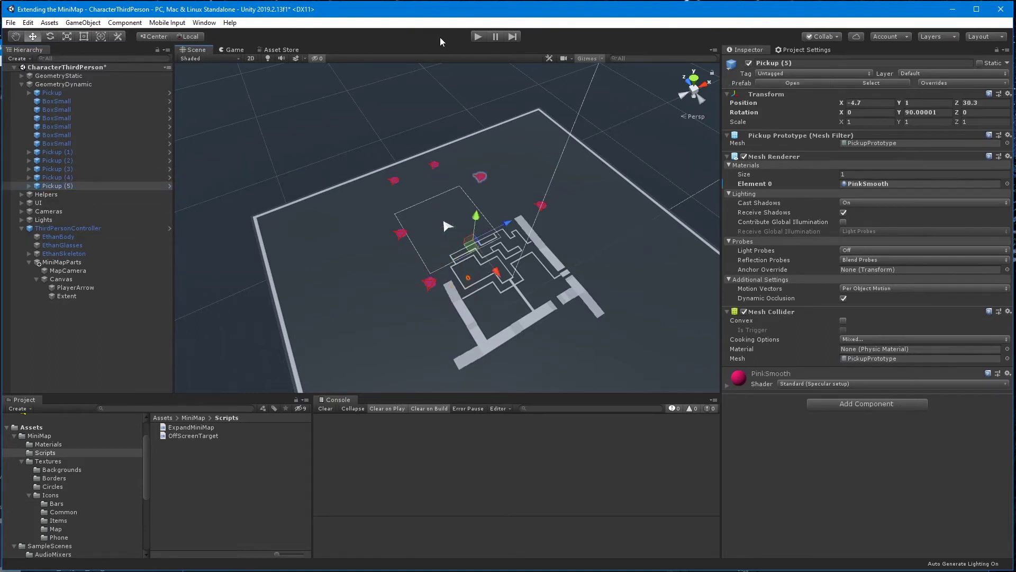
click(478, 37)
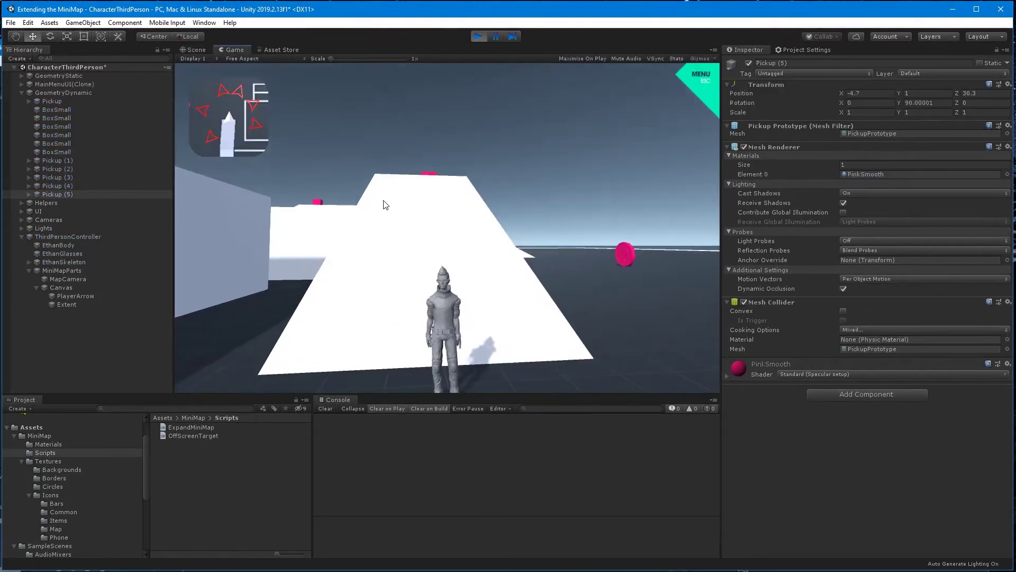
View the running maze top-down in the Scene view to confirm arrows point at all six pickups, then stop.
click(196, 50)
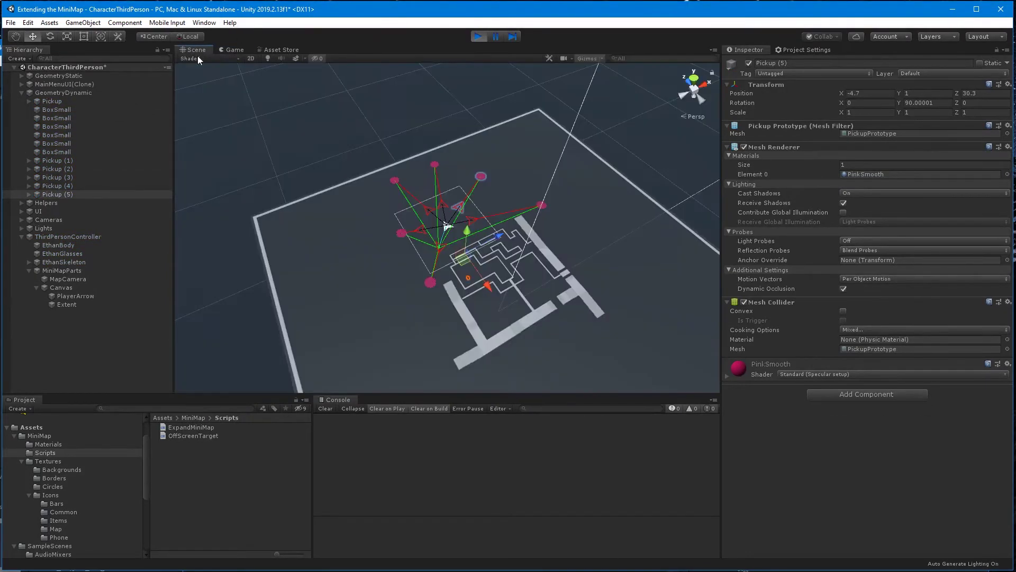
scroll(381, 266, up, 3)
scroll(350, 239, up, 3)
scroll(392, 287, up, 2)
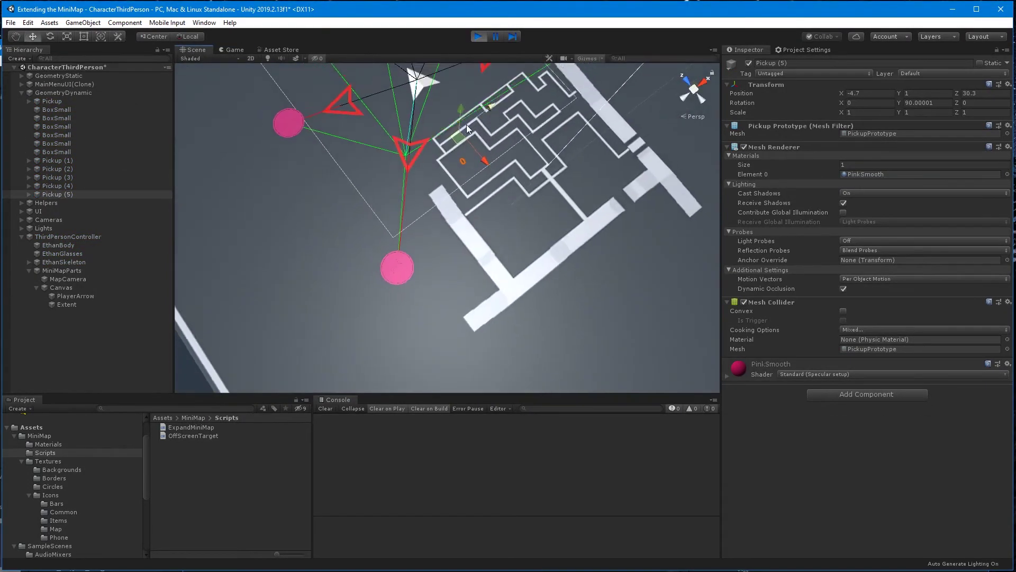
scroll(466, 125, up, 2)
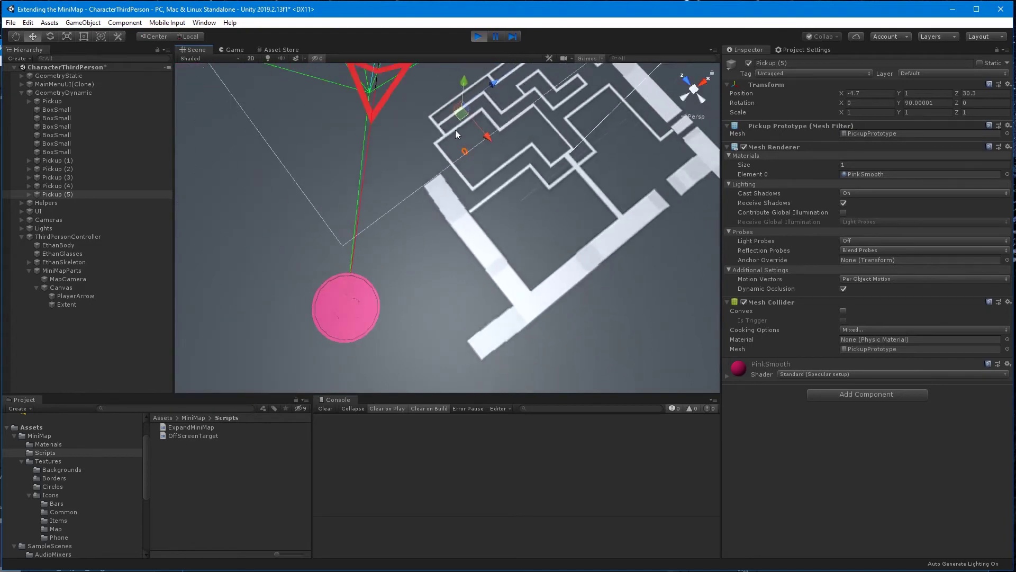
scroll(455, 129, down, 3)
mouse_move(421, 136)
alt+mouse_down()
mouse_move(463, 197)
mouse_move(431, 213)
mouse_move(436, 229)
alt+mouse_up()
scroll(462, 198, down, 3)
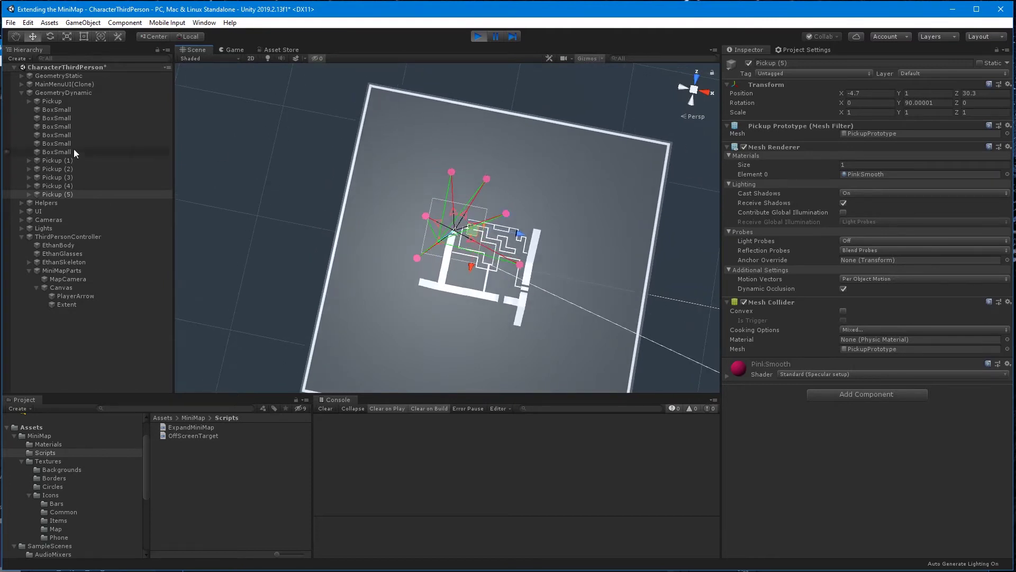
click(480, 36)
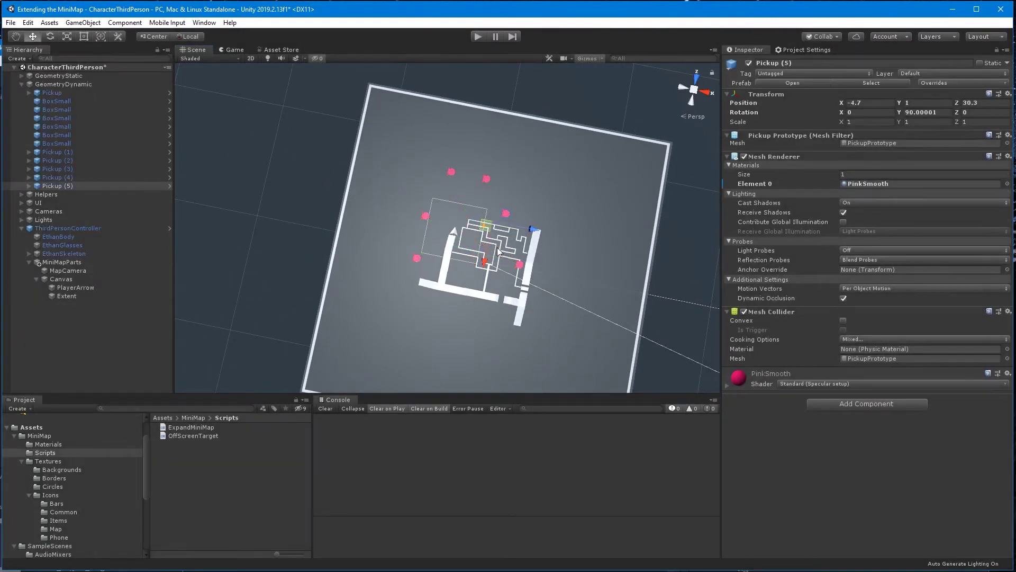
Move Pickup (3), (4) and (5) right and farther up the board.
shift+click(67, 171)
drag(533, 228, 595, 228)
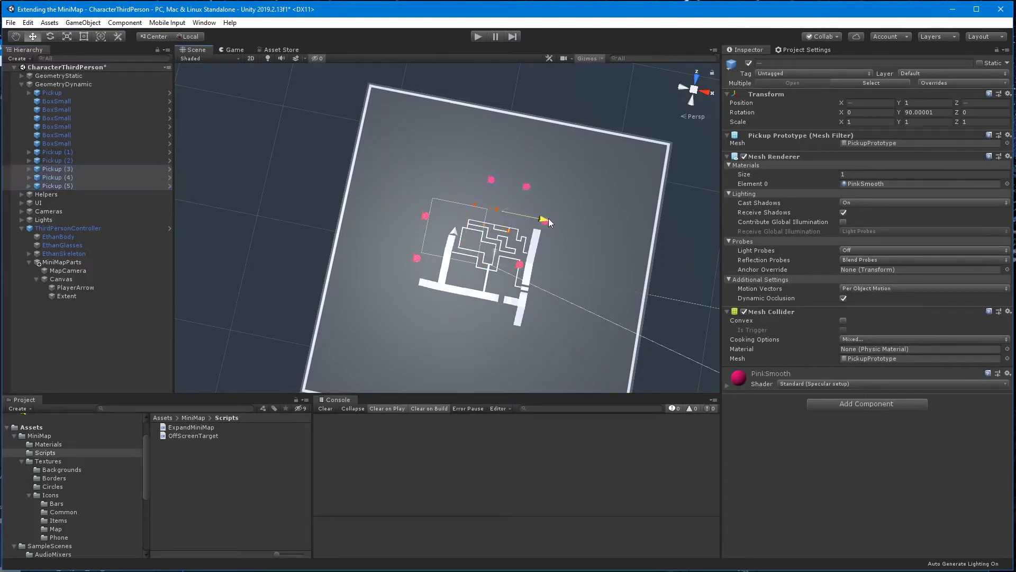
drag(548, 261, 482, 13)
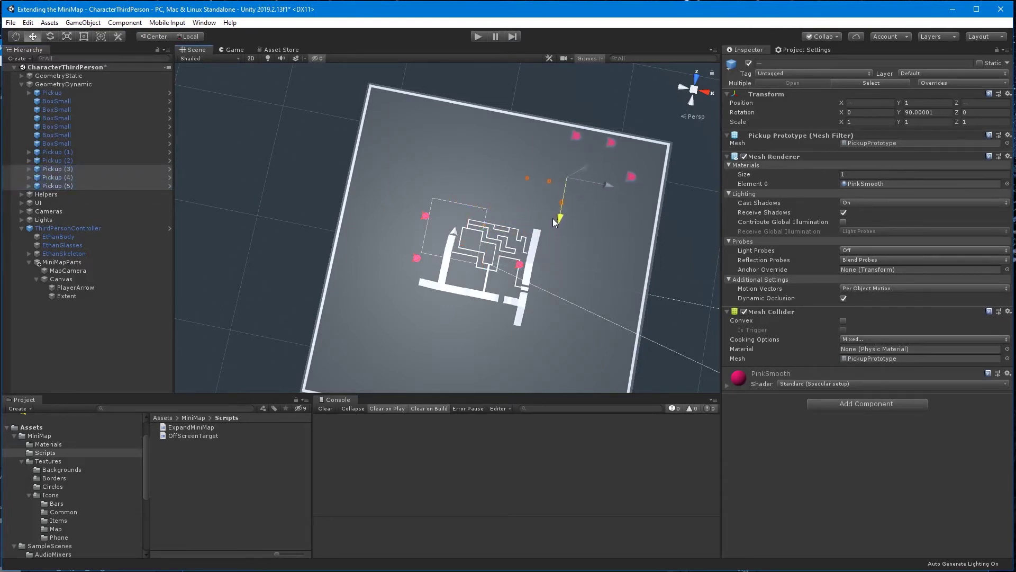
Run the game, inspect the off-screen pickup markers in the Scene view, then stop.
click(475, 36)
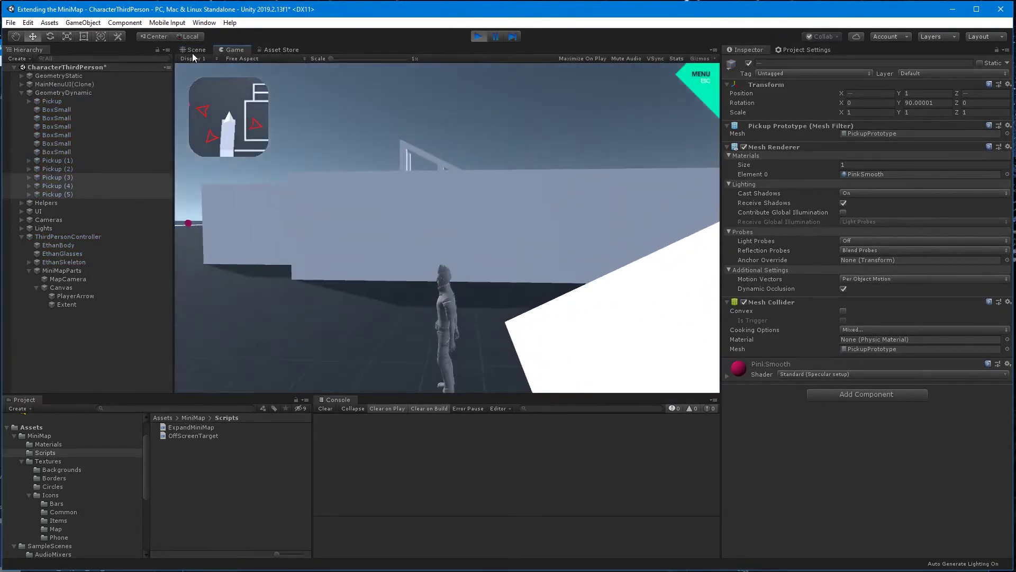
click(195, 51)
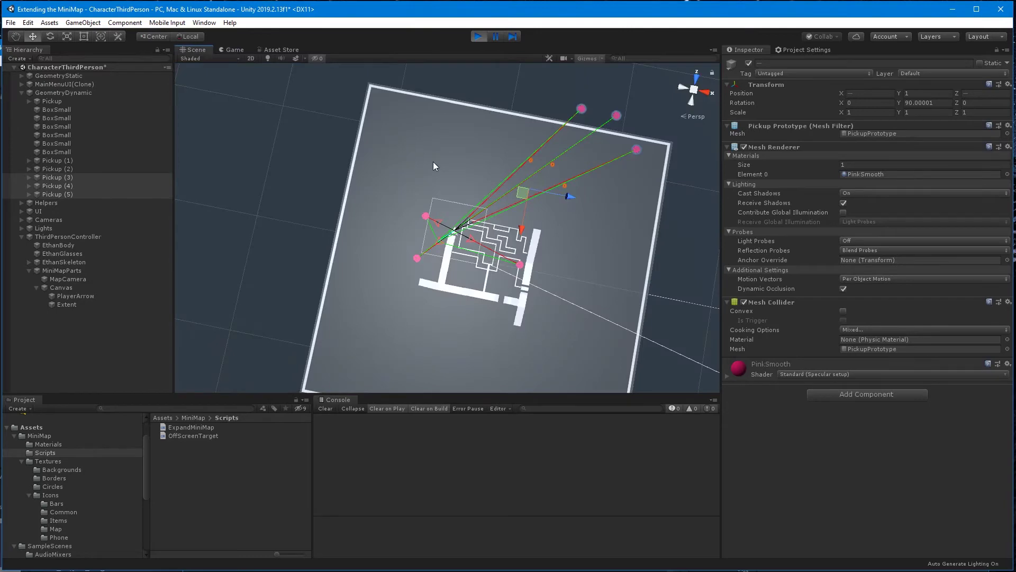
scroll(433, 161, up, 3)
scroll(431, 162, up, 2)
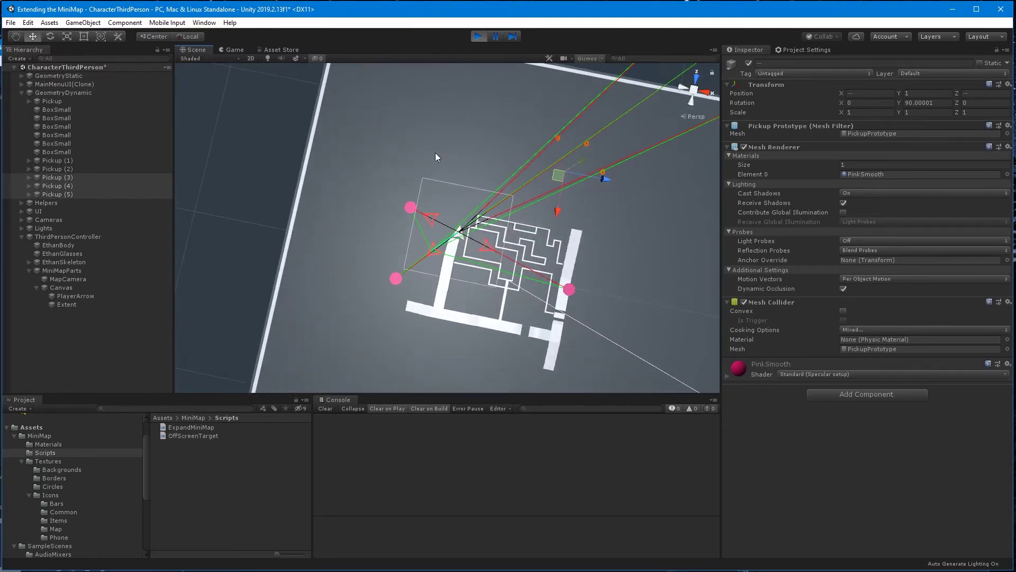
alt+drag(436, 155, 484, 206)
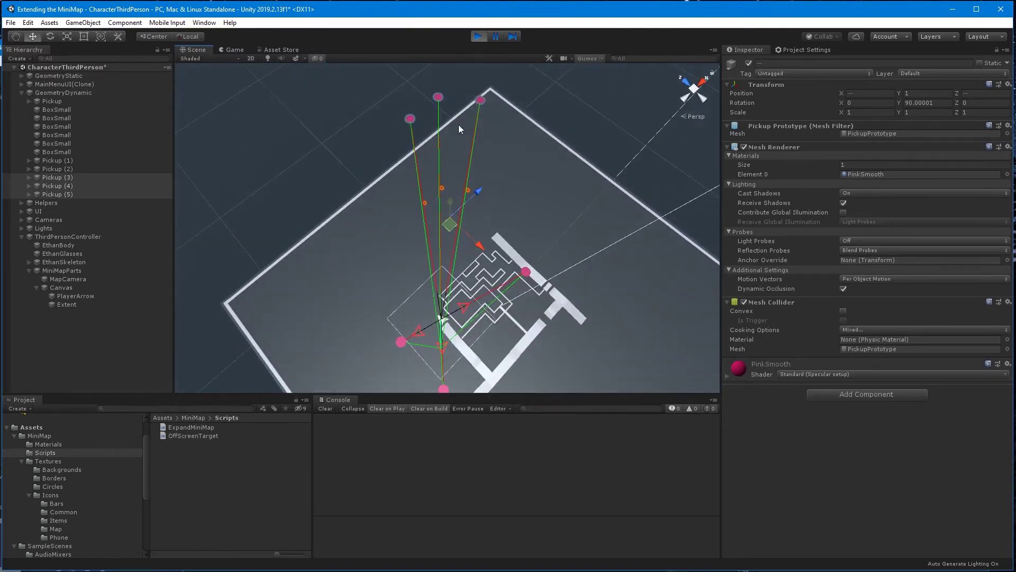
click(478, 37)
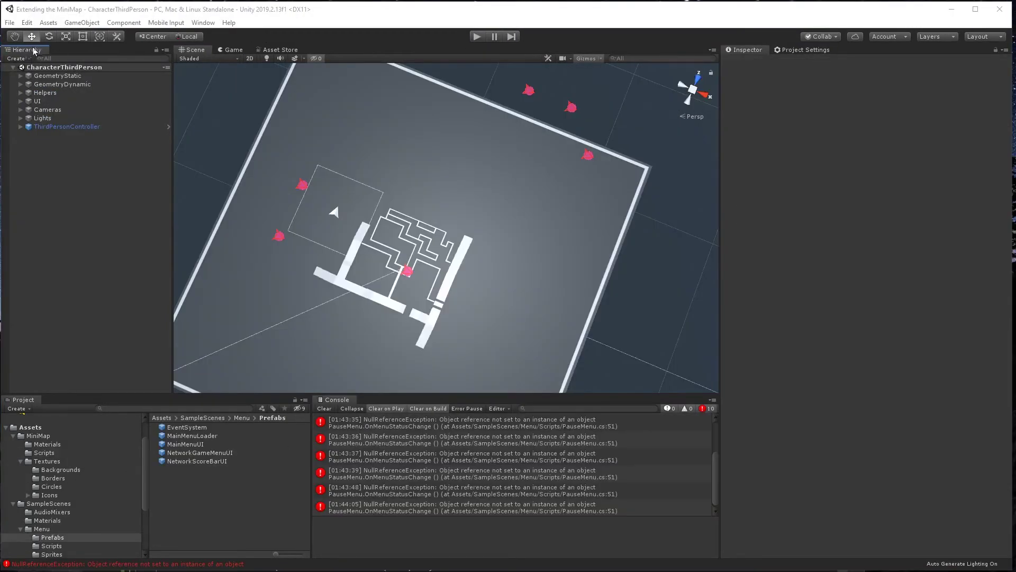
Open the MainMenuUI prefab and change MiniMapMask's Image Type from Sliced to Simple.
double_click(184, 444)
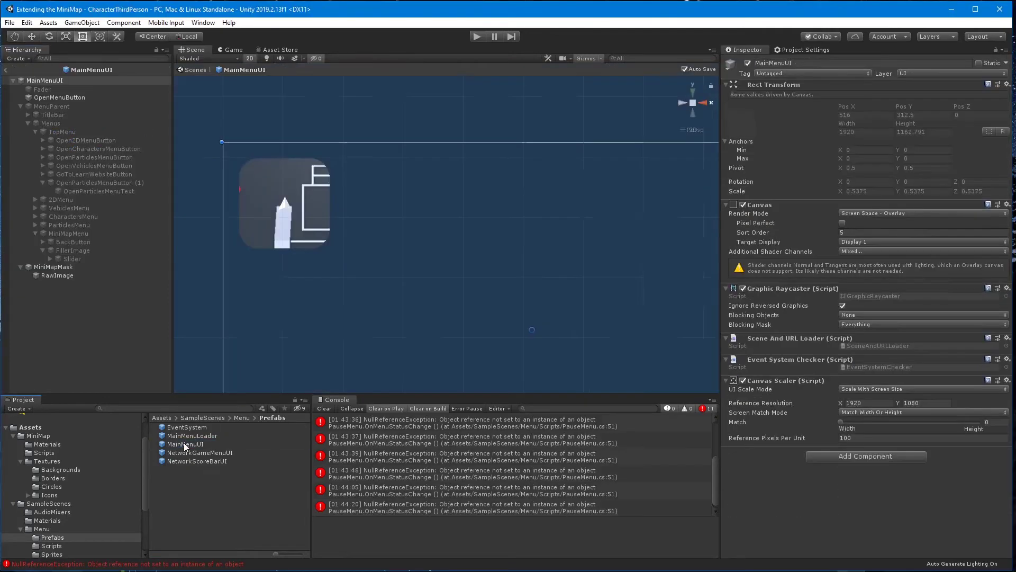
click(55, 267)
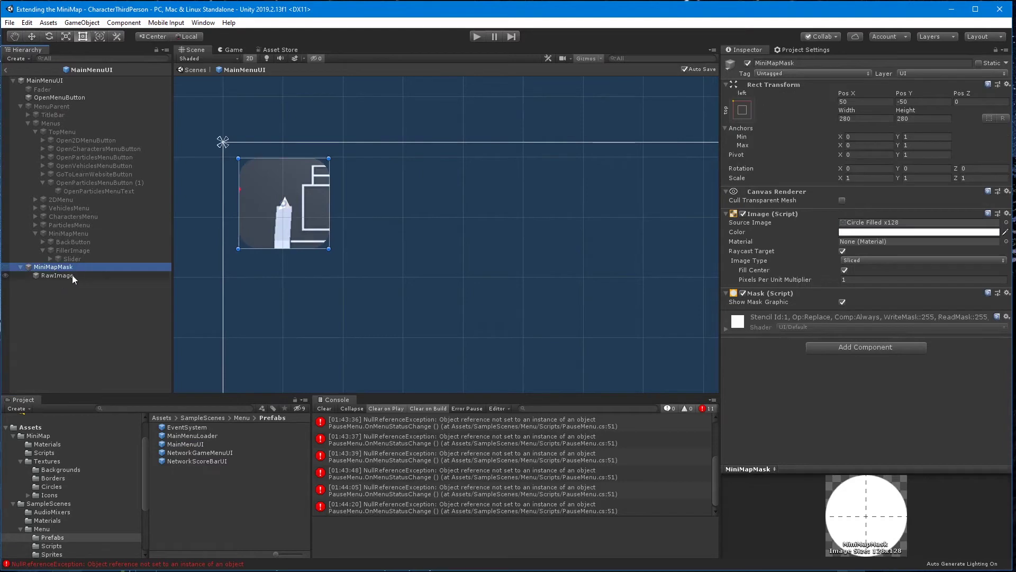
click(56, 275)
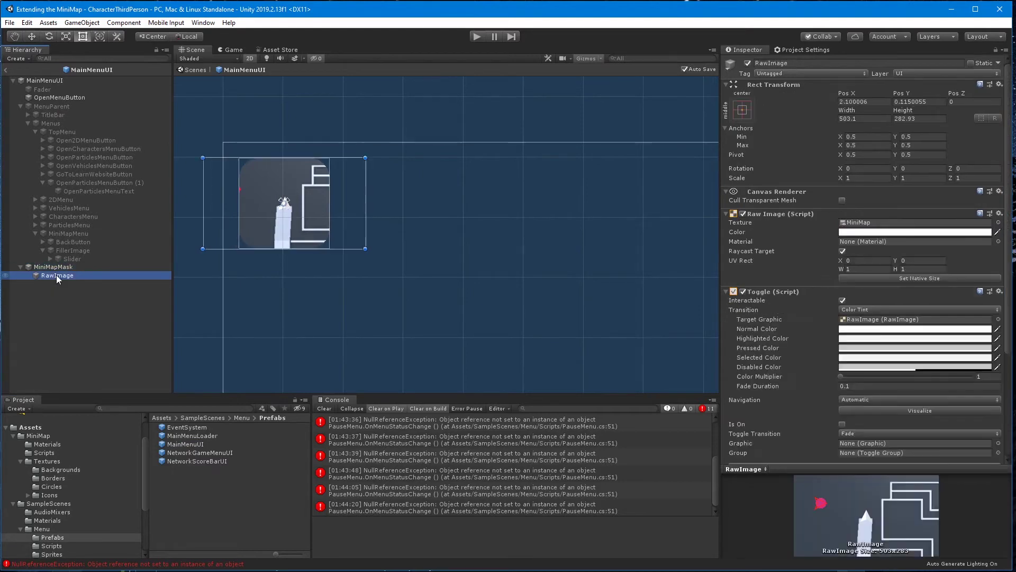
click(60, 267)
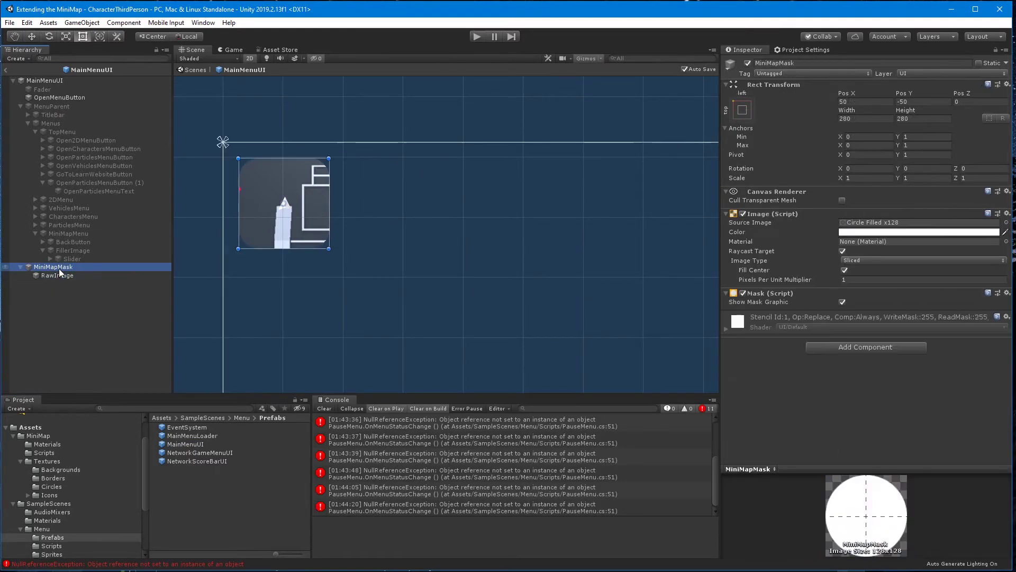
click(897, 261)
click(881, 271)
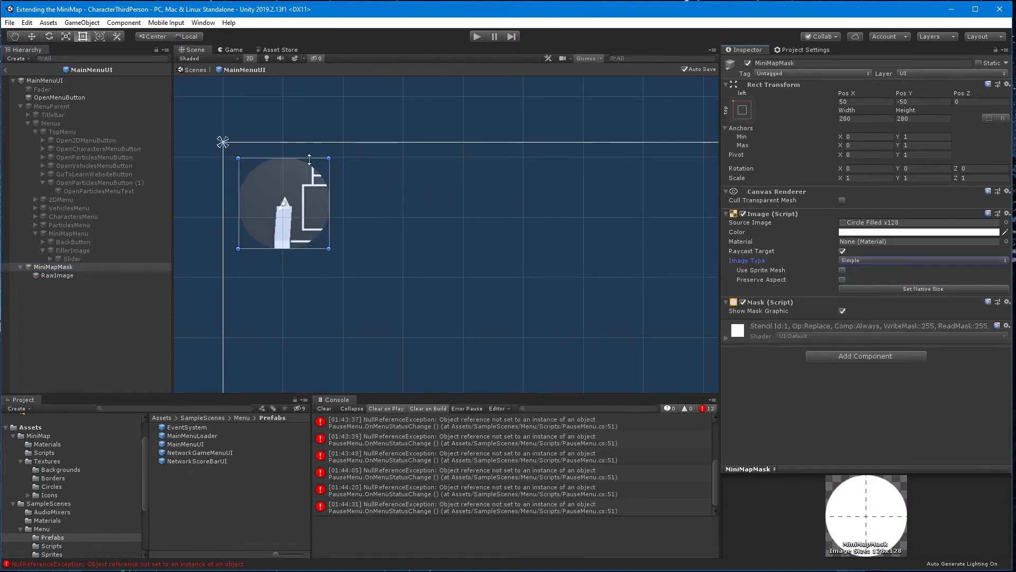
scroll(537, 297, down, 2)
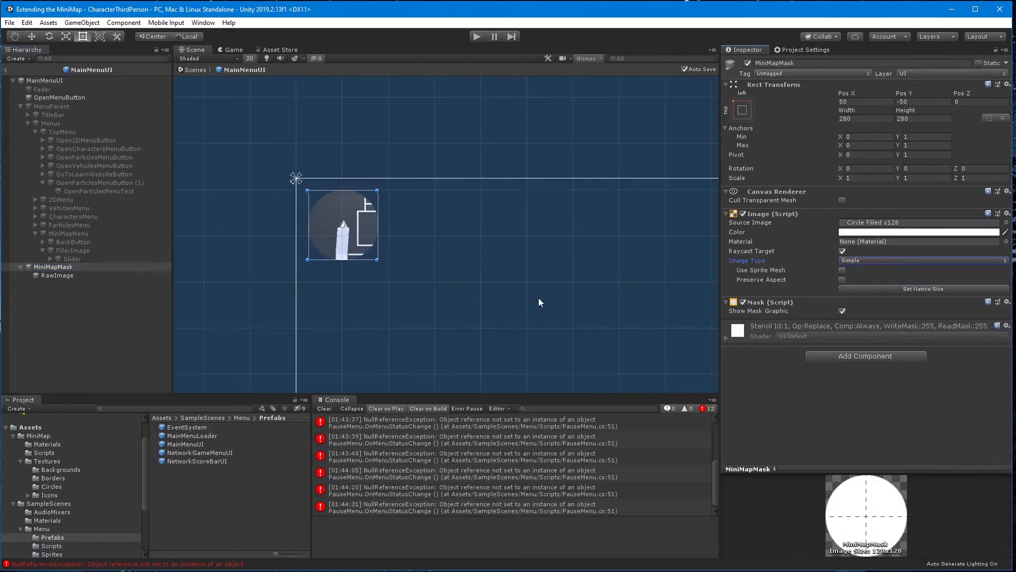
scroll(536, 291, down, 2)
middle_drag(535, 291, 468, 226)
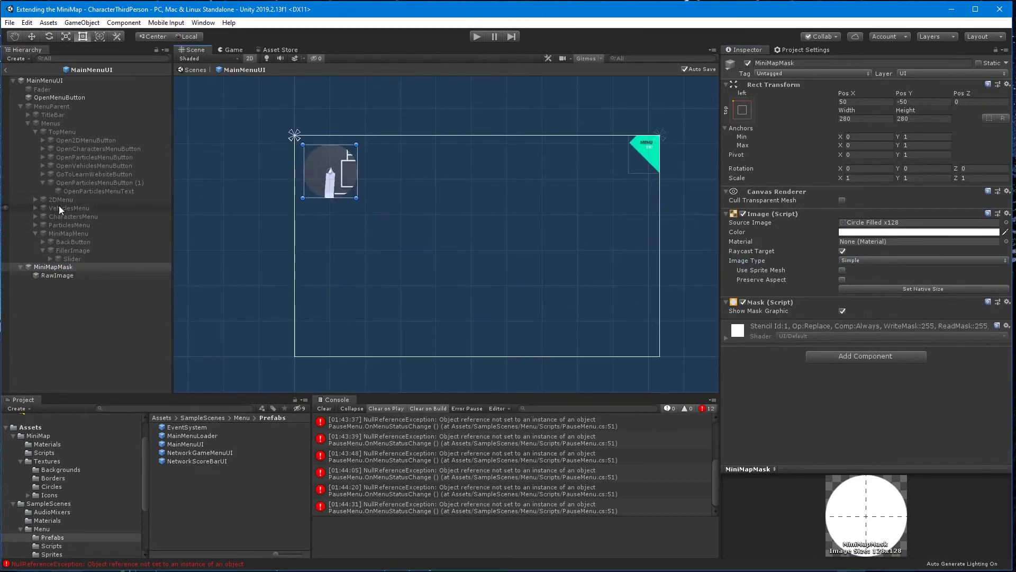
Add a UI Image under MainMenuUI and set its colour alpha to 68.
right_click(50, 78)
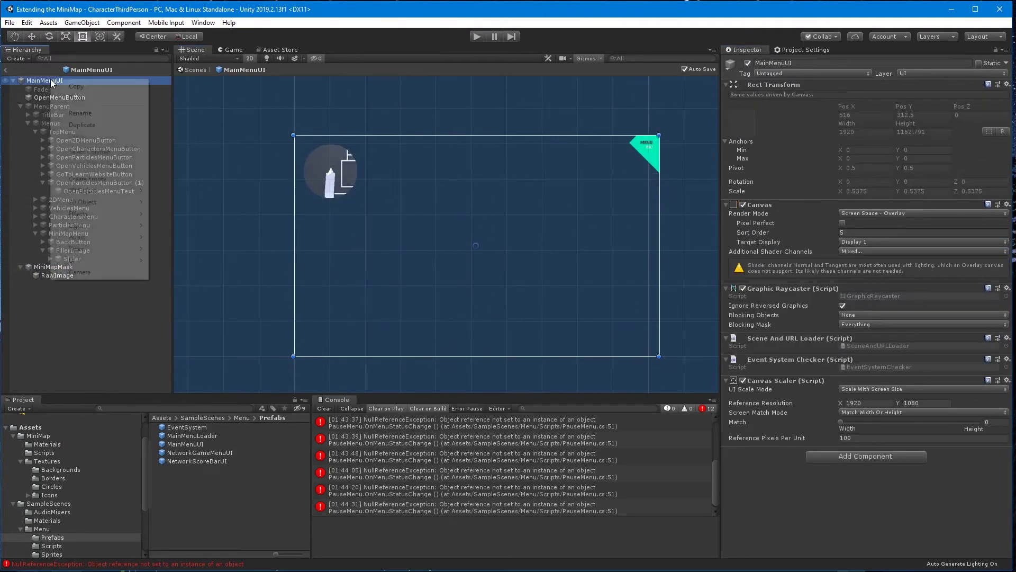
mouse_move(94, 260)
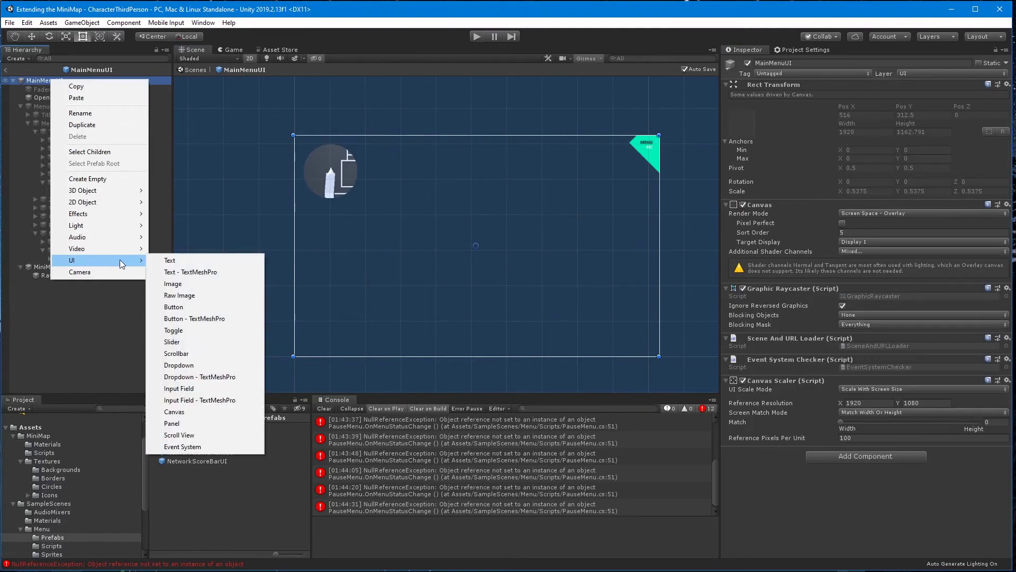
click(189, 286)
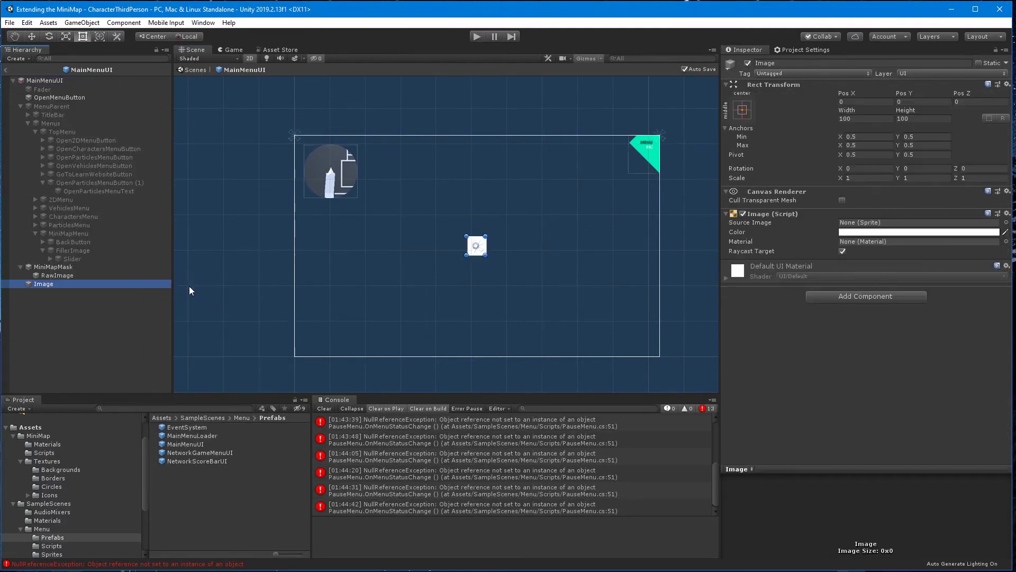
click(893, 232)
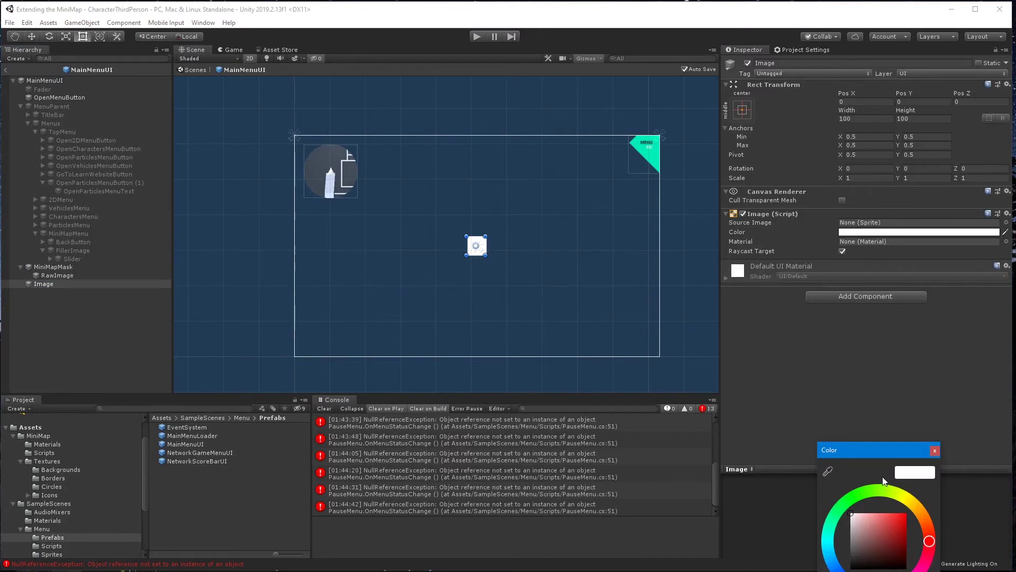
drag(870, 448, 858, 132)
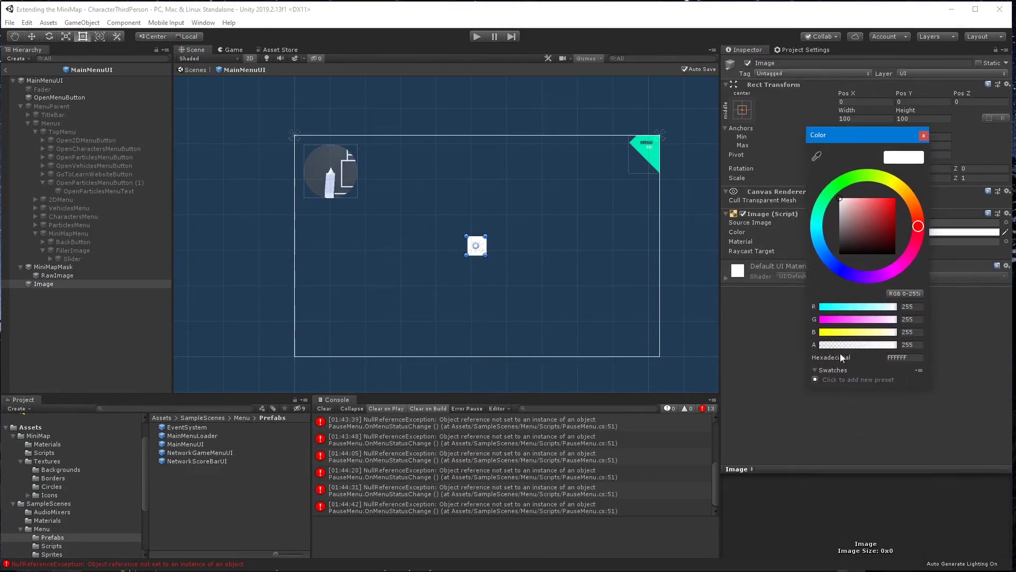
click(840, 345)
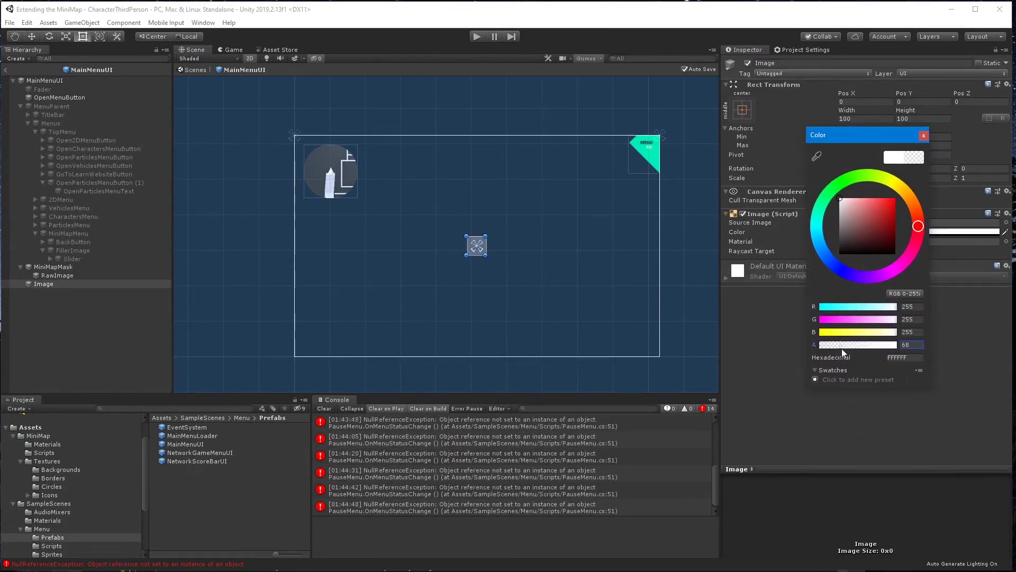
click(923, 136)
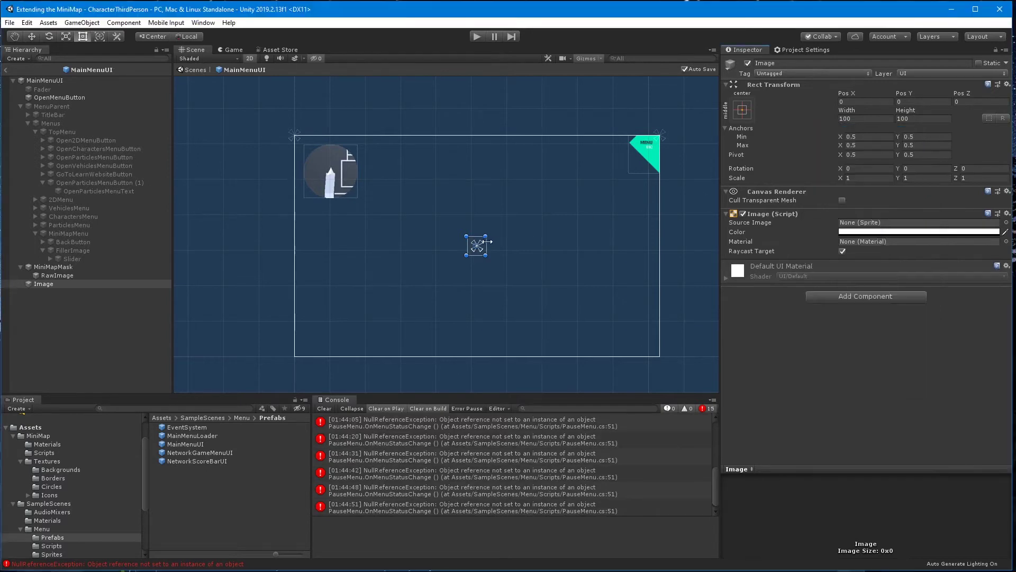
Snap the Image to the canvas's top-left corner with pivot and position, then move it 140 inward.
click(742, 109)
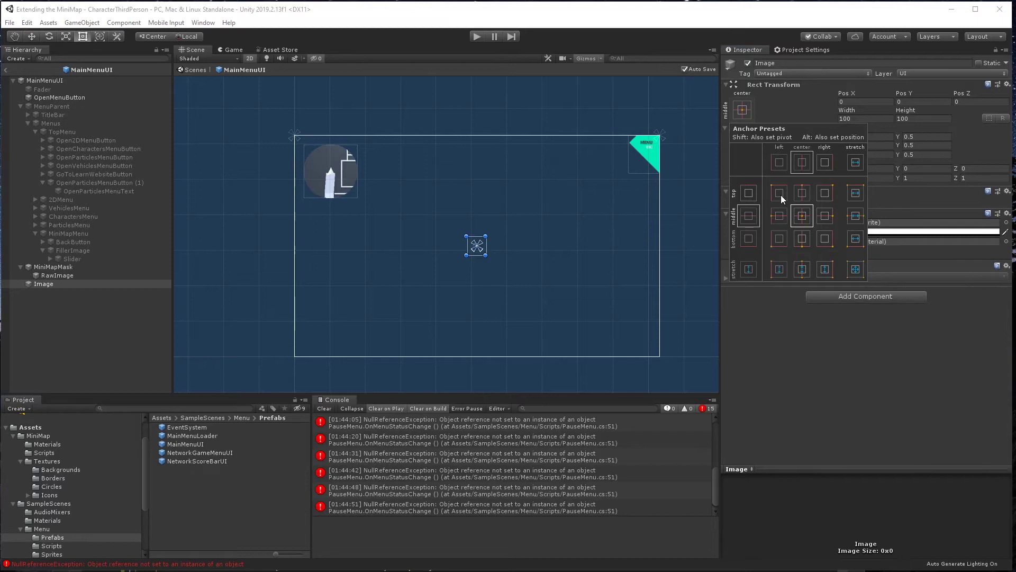
key(shift+alt)
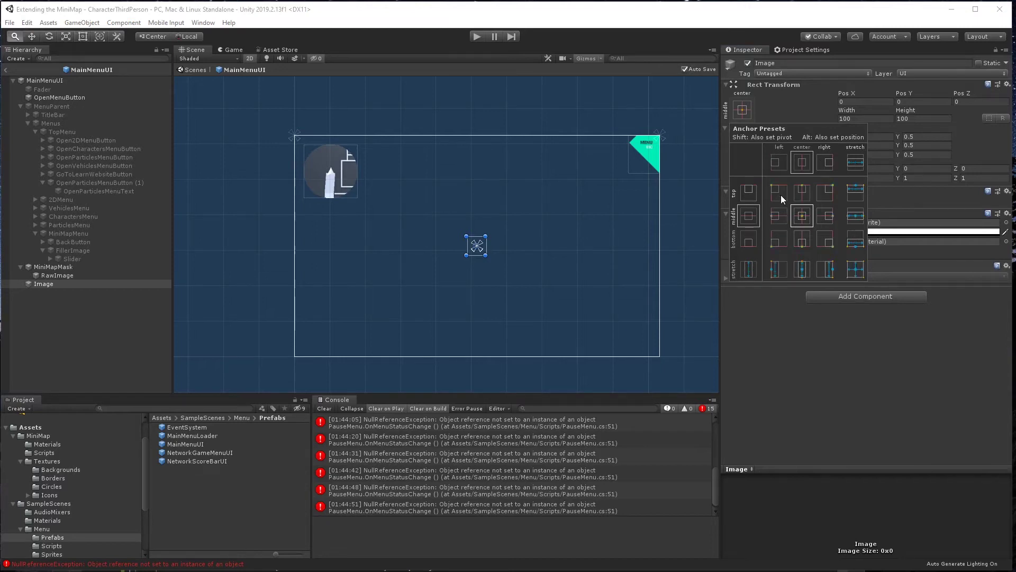
alt+shift+click(780, 195)
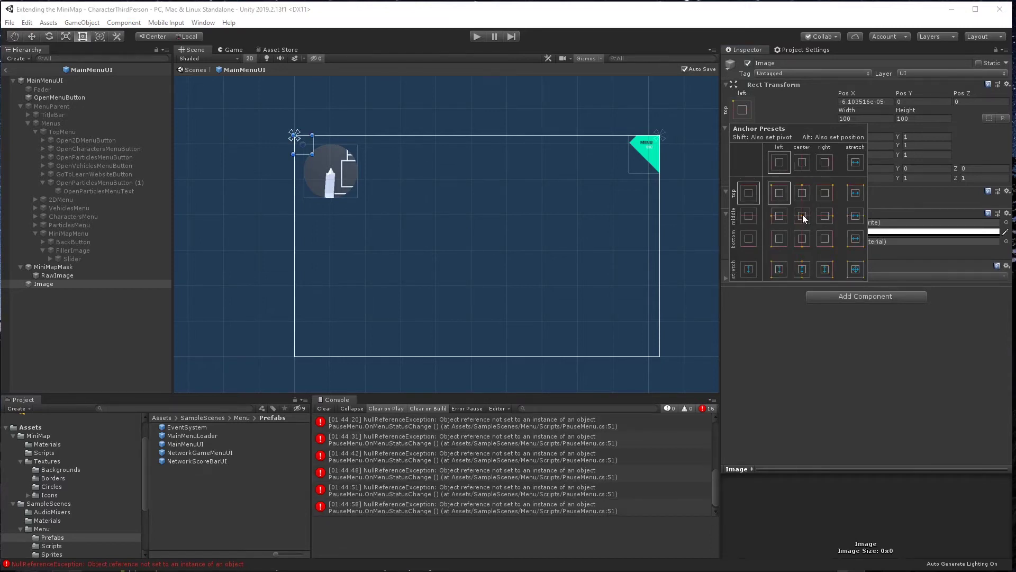
click(307, 153)
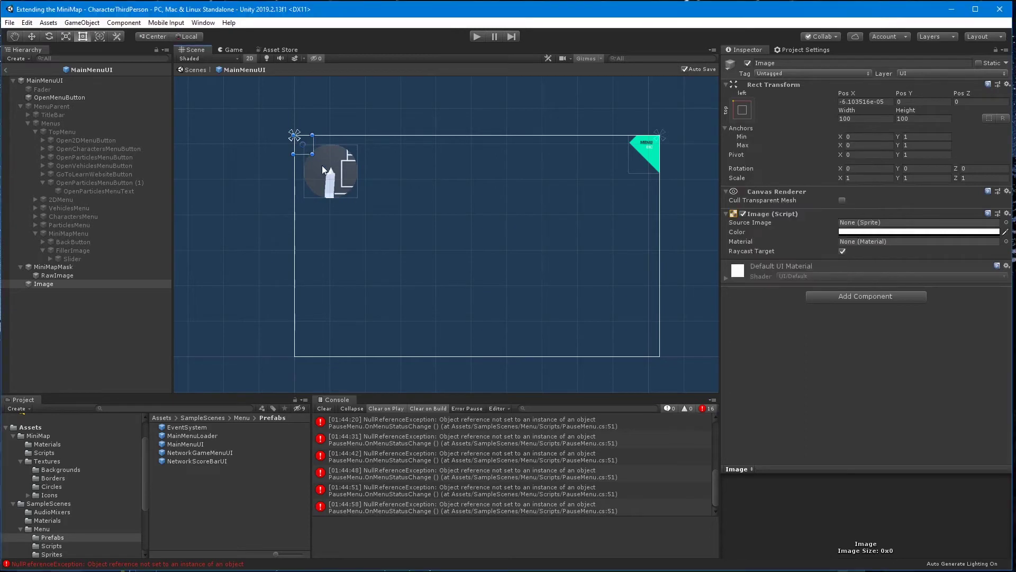
scroll(317, 153, up, 3)
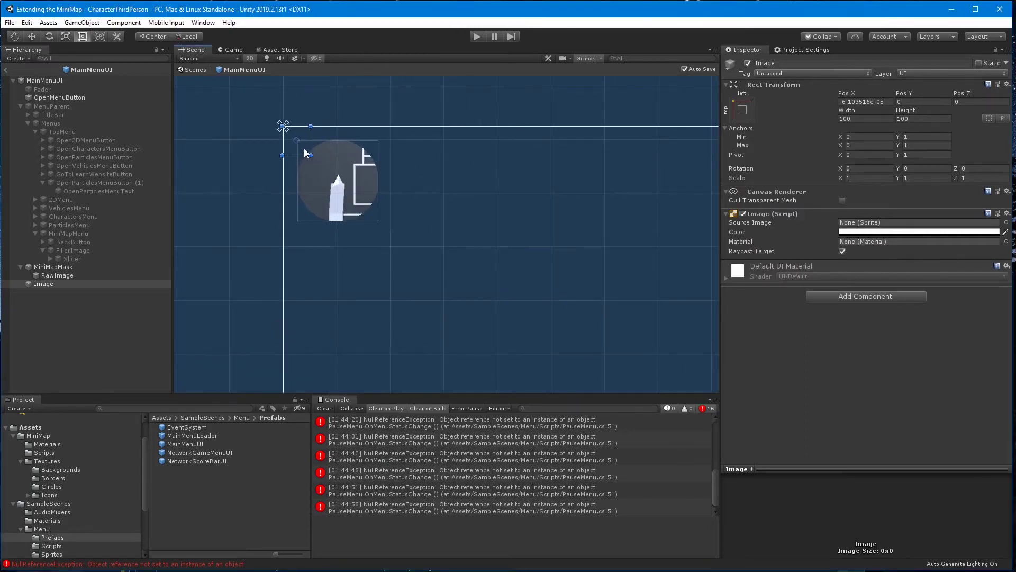
drag(305, 151, 348, 191)
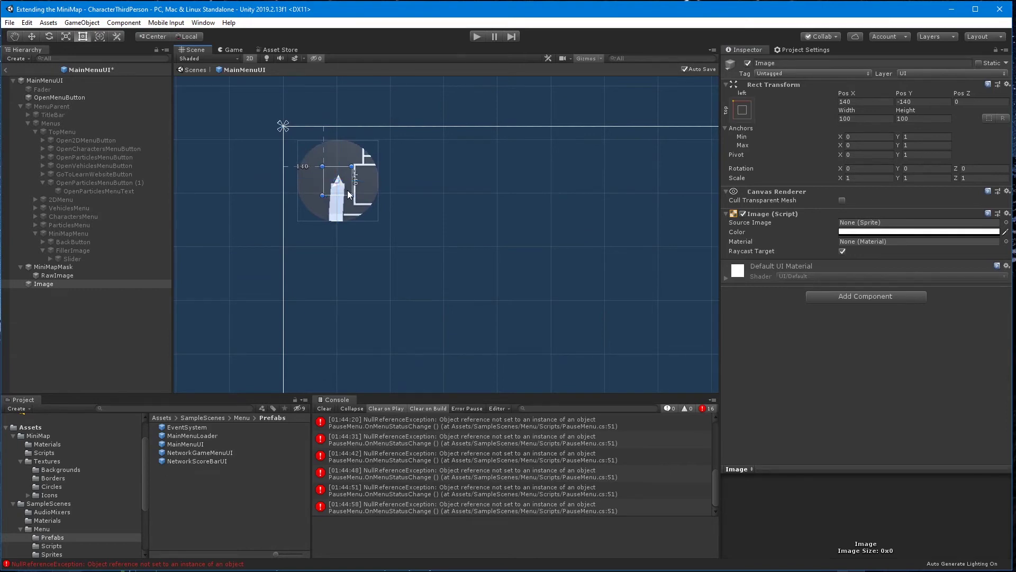
Anchor the Image to middle centre and drag its anchors toward the Image's centre.
click(742, 110)
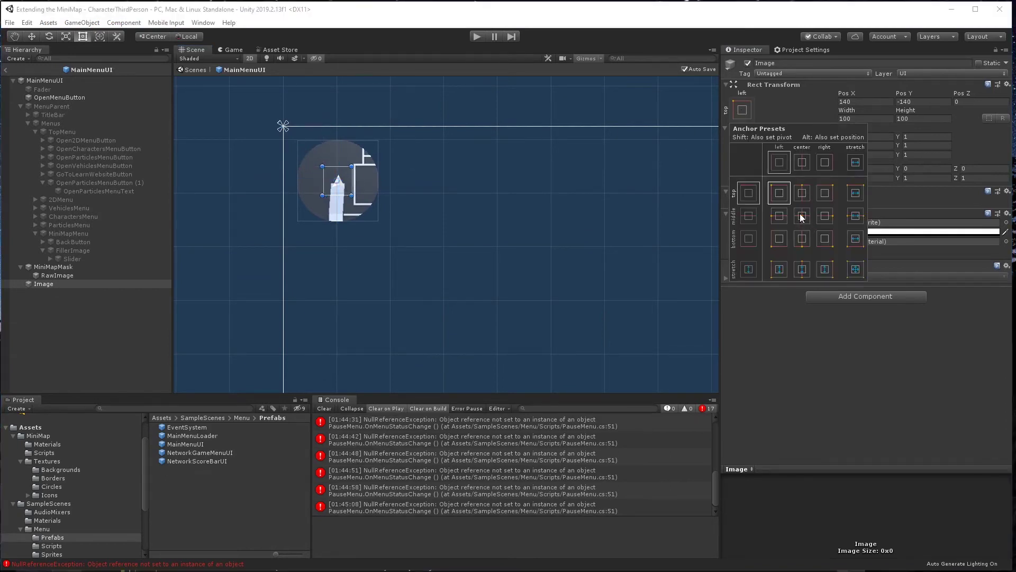
click(802, 217)
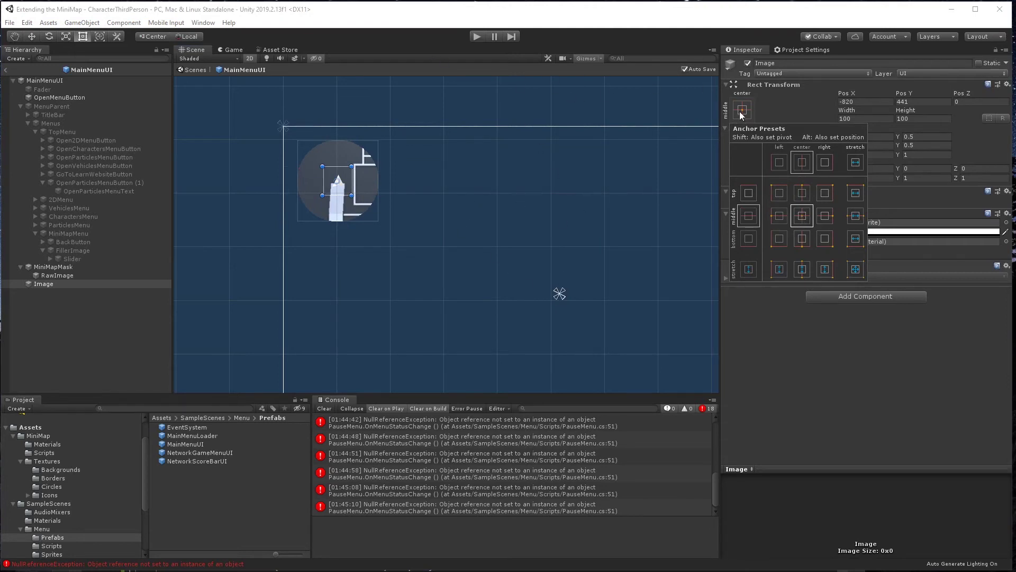
click(432, 150)
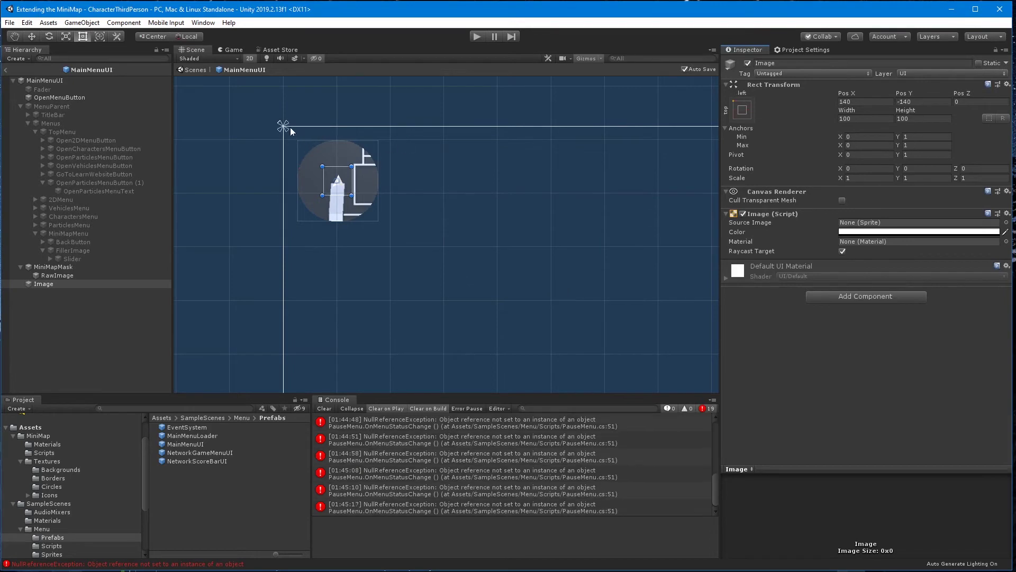
drag(288, 129, 341, 185)
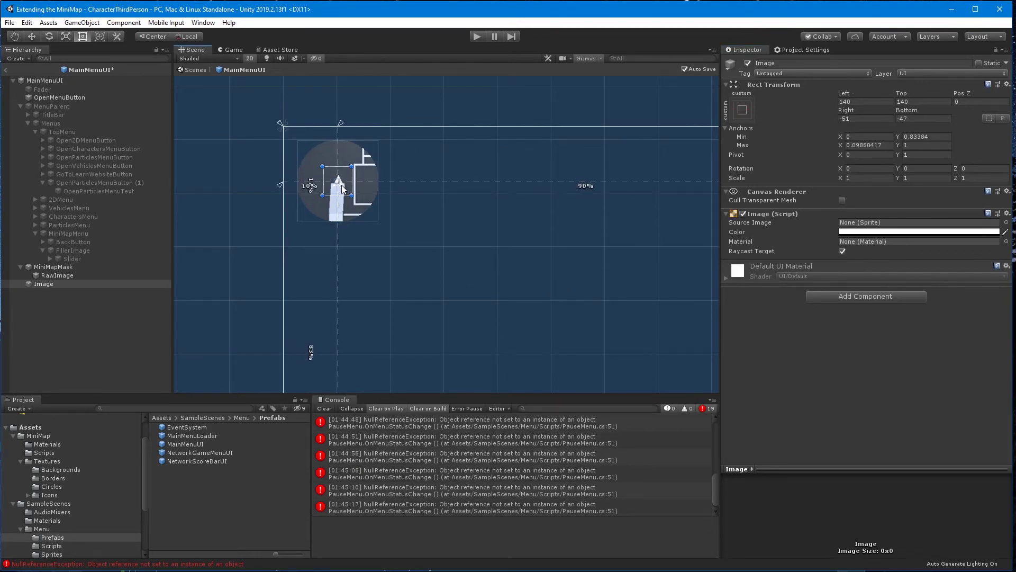
scroll(308, 131, up, 3)
scroll(310, 136, up, 1)
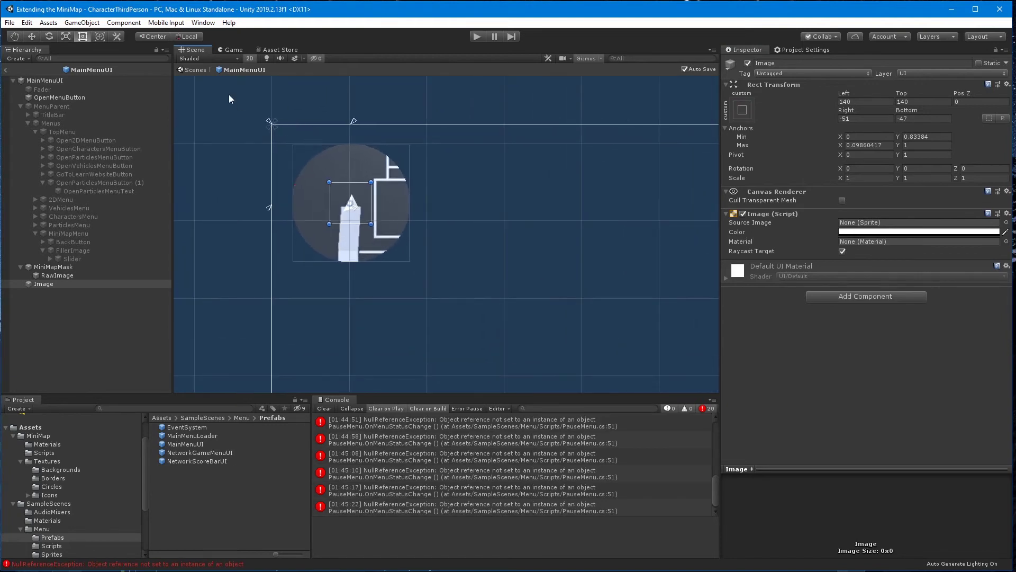
drag(269, 122, 347, 202)
Merge the anchors into one point over the player icon, at Pos X -51.5, Y 50.209.
scroll(365, 216, up, 2)
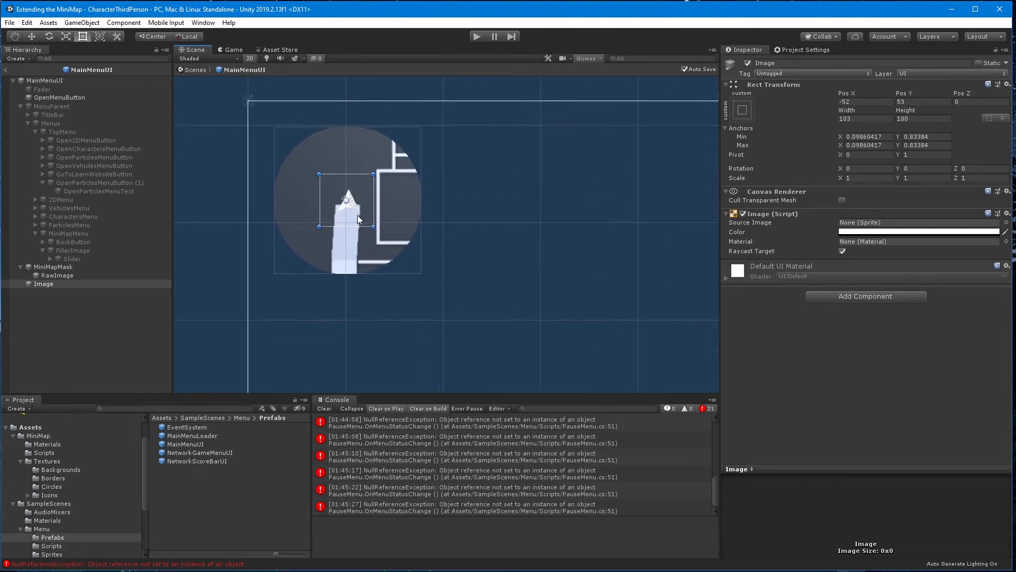
scroll(349, 213, up, 2)
scroll(344, 211, up, 2)
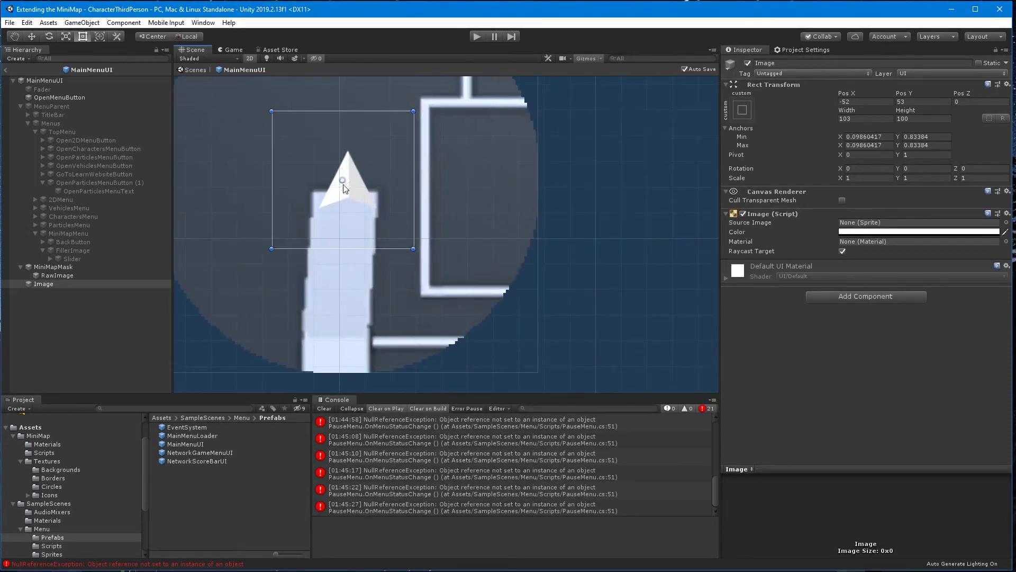
drag(342, 181, 340, 180)
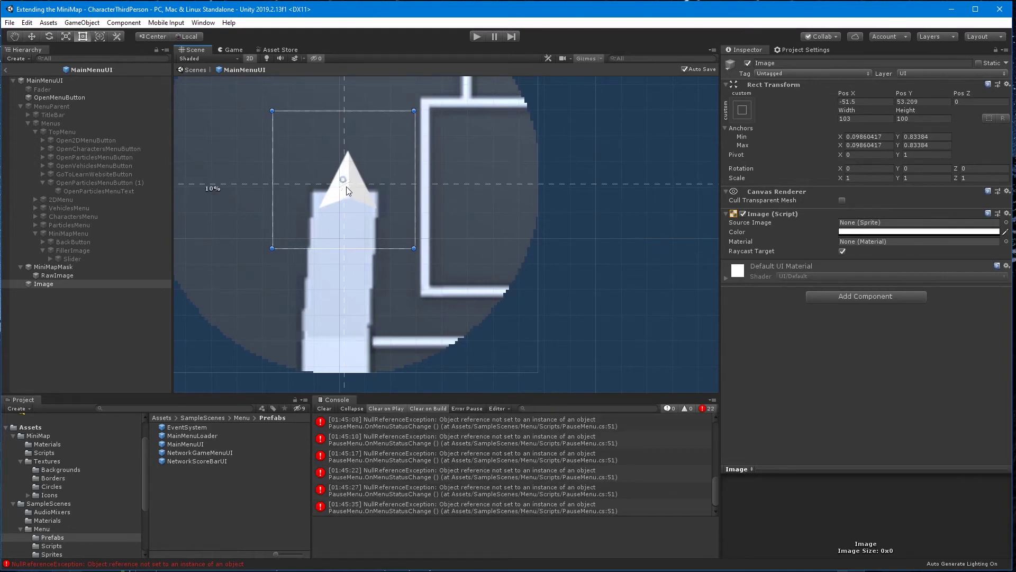
drag(341, 180, 340, 177)
drag(347, 188, 341, 184)
scroll(343, 183, up, 5)
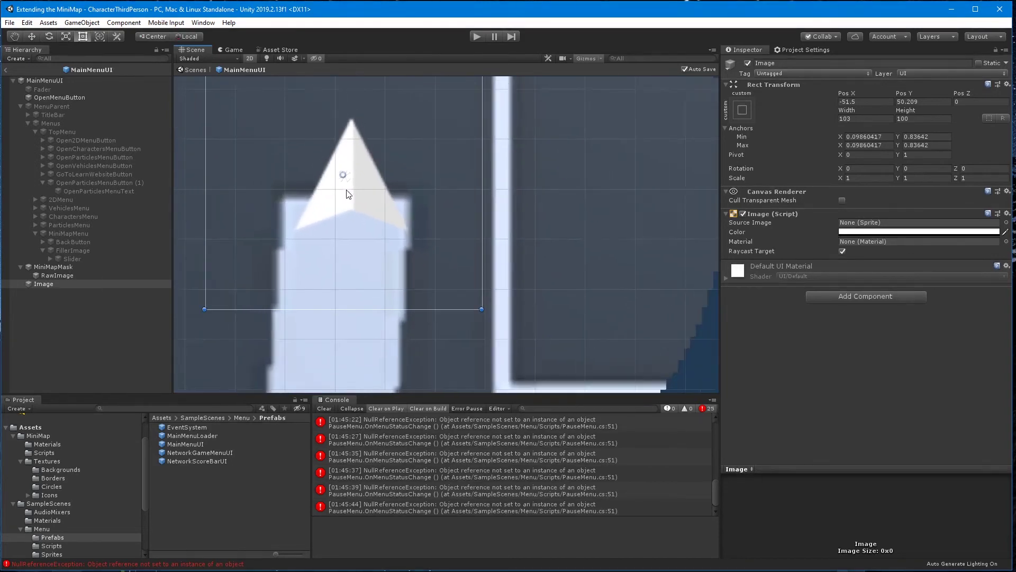
scroll(349, 194, down, 2)
scroll(352, 195, down, 2)
scroll(353, 195, down, 2)
scroll(352, 199, down, 2)
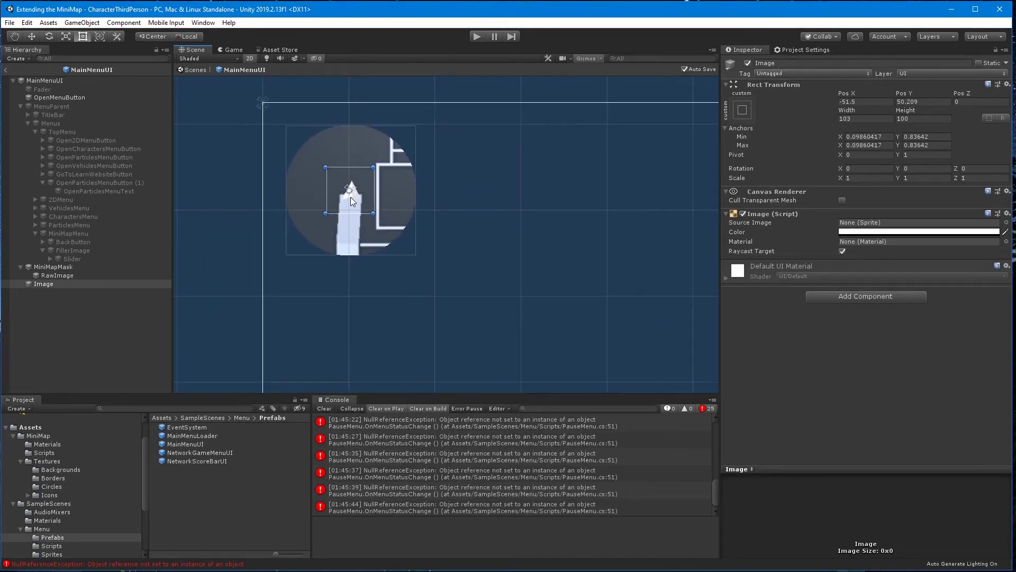
scroll(352, 197, down, 2)
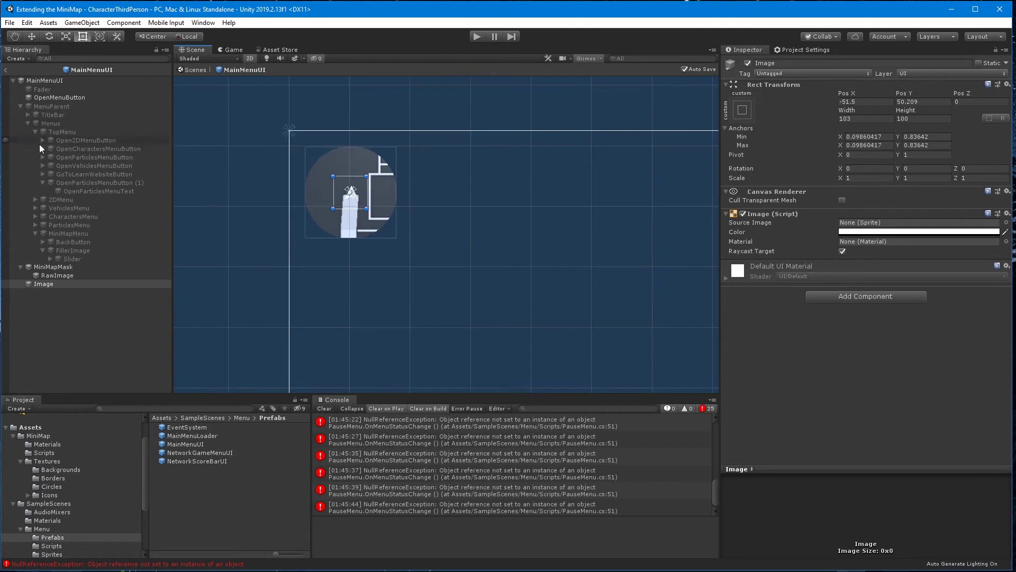
Resize the Image to 300×300 and drag it over the minimap circle.
click(32, 37)
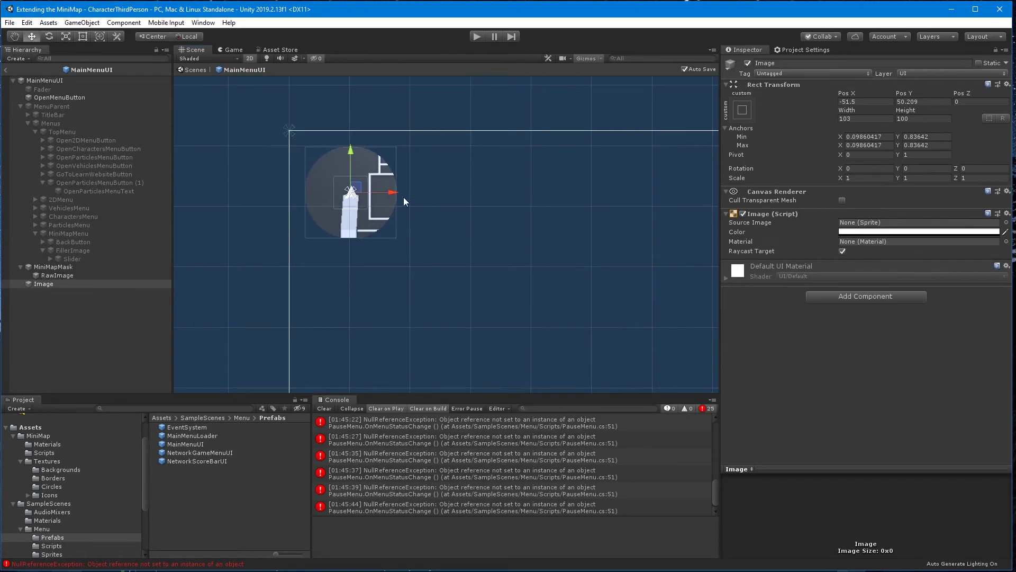
click(83, 36)
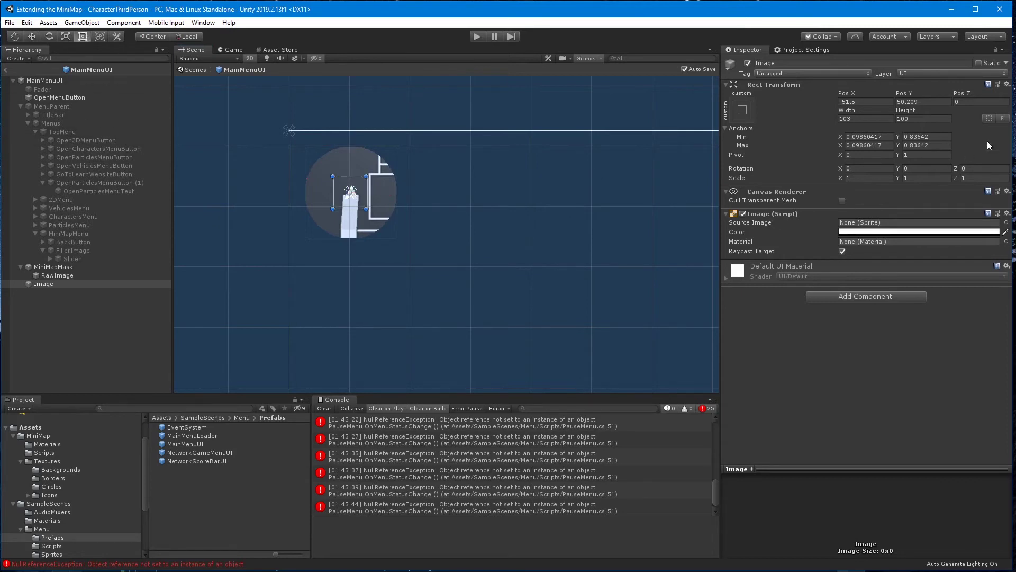
click(861, 118)
text(30)
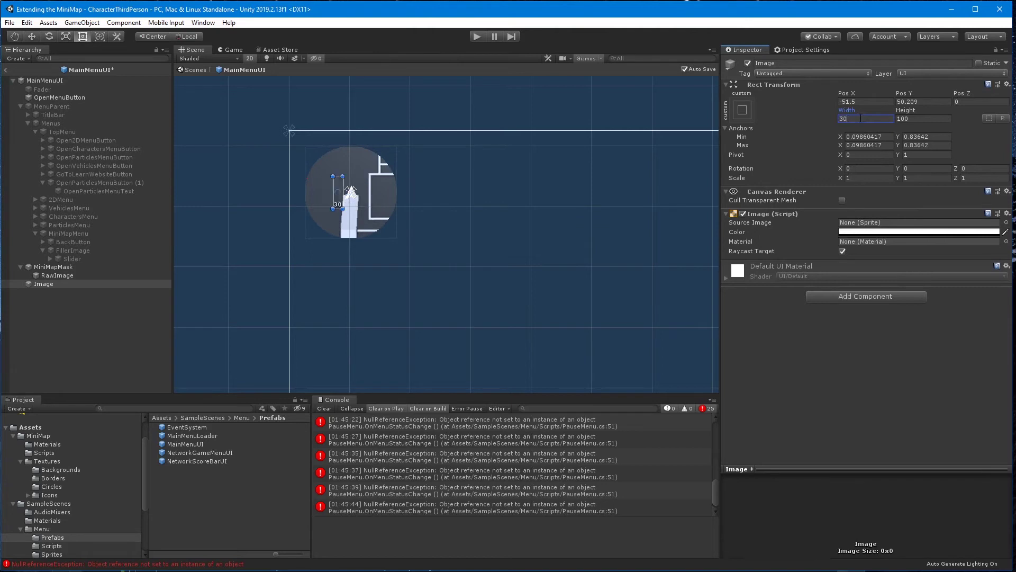
text(0)
key(Tab)
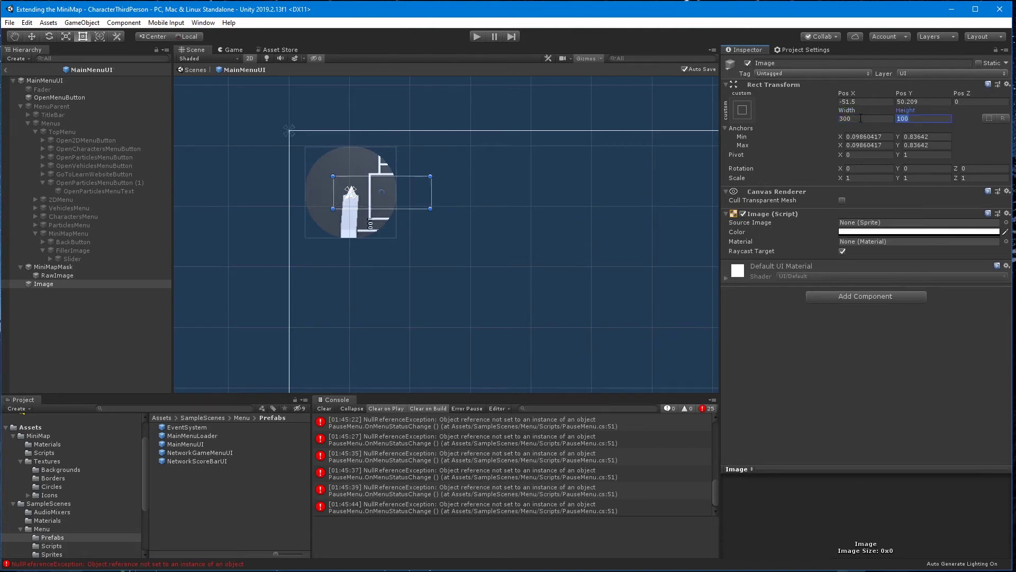
text(300)
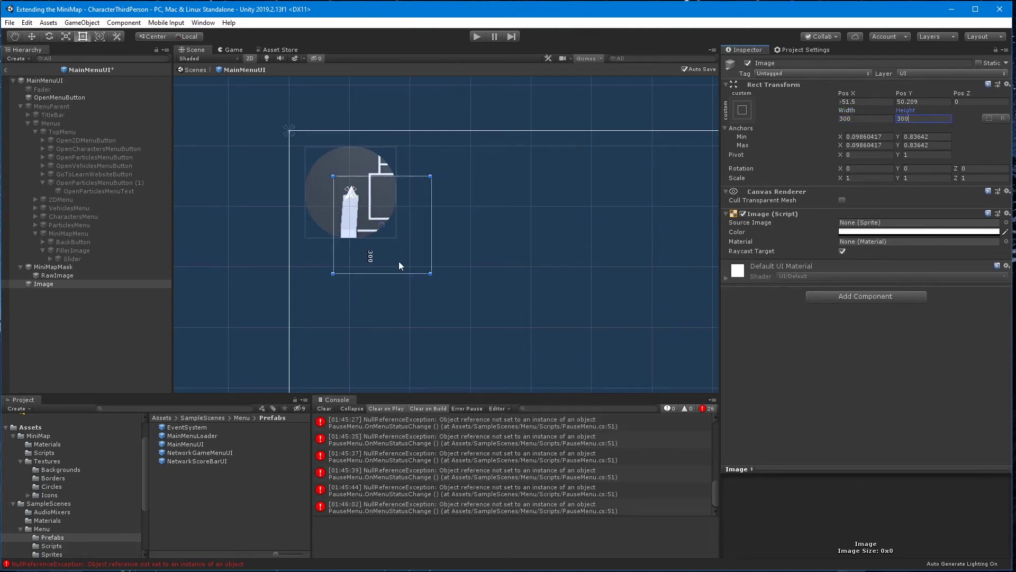
drag(400, 262, 368, 229)
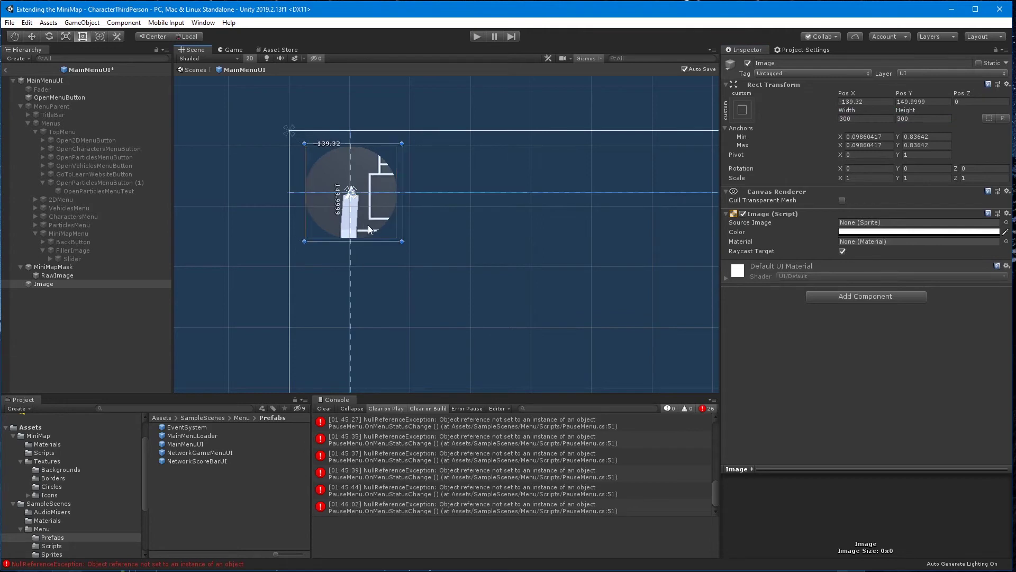
Try setting Anchors Min X to 0, then undo it back to 0.0986.
scroll(367, 225, up, 4)
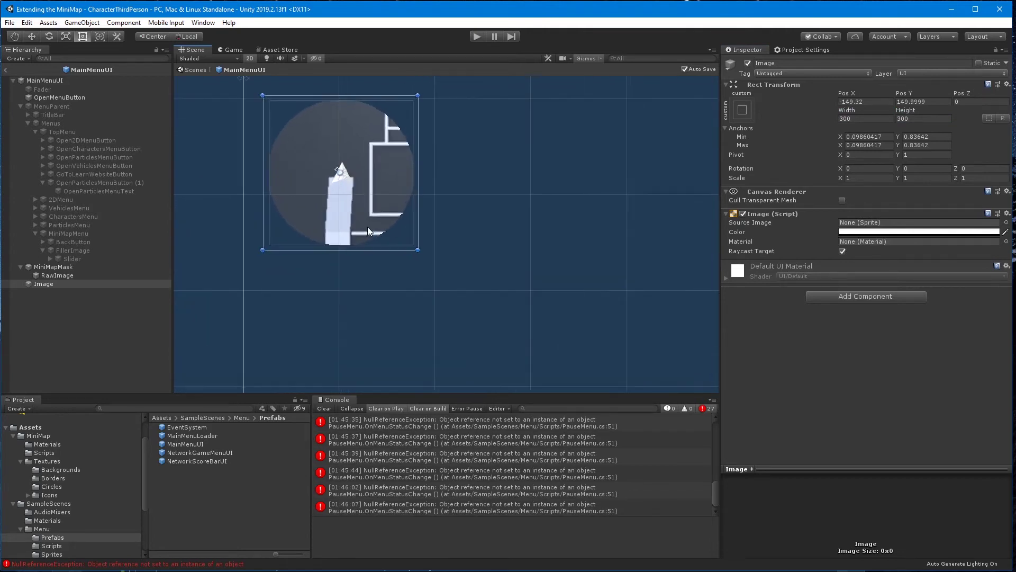
scroll(368, 226, down, 2)
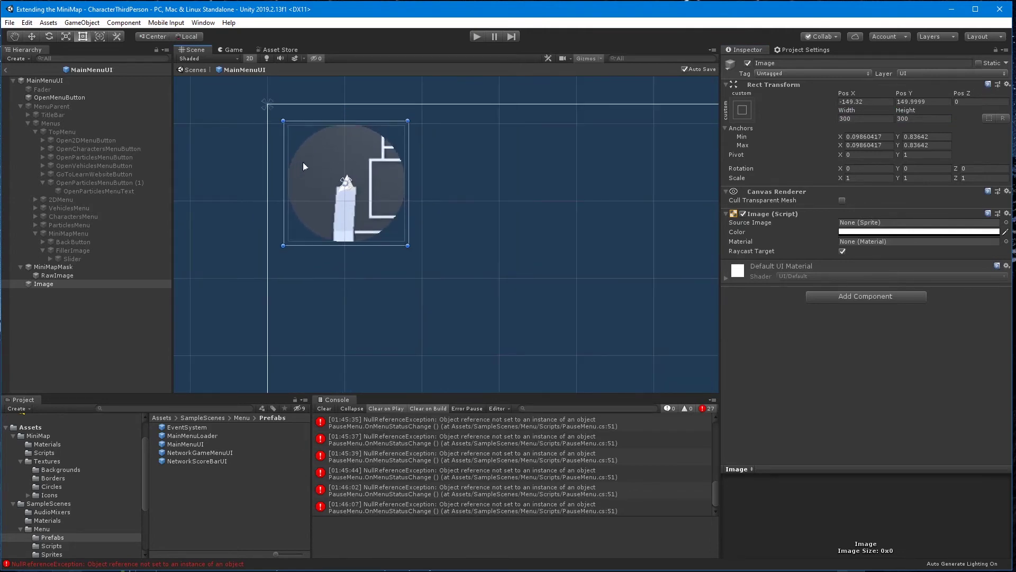
click(886, 136)
text(0)
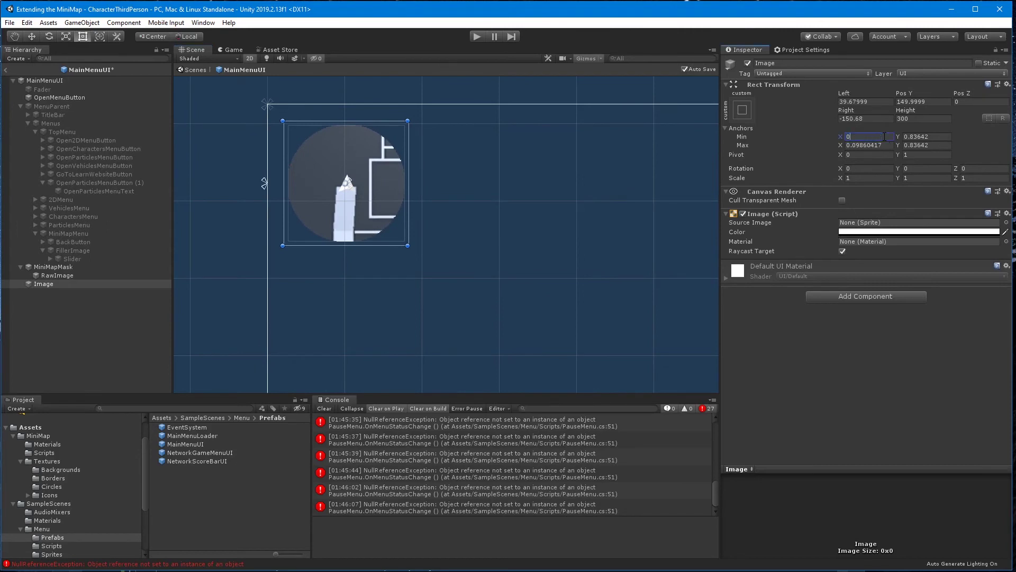
key(ctrl+z)
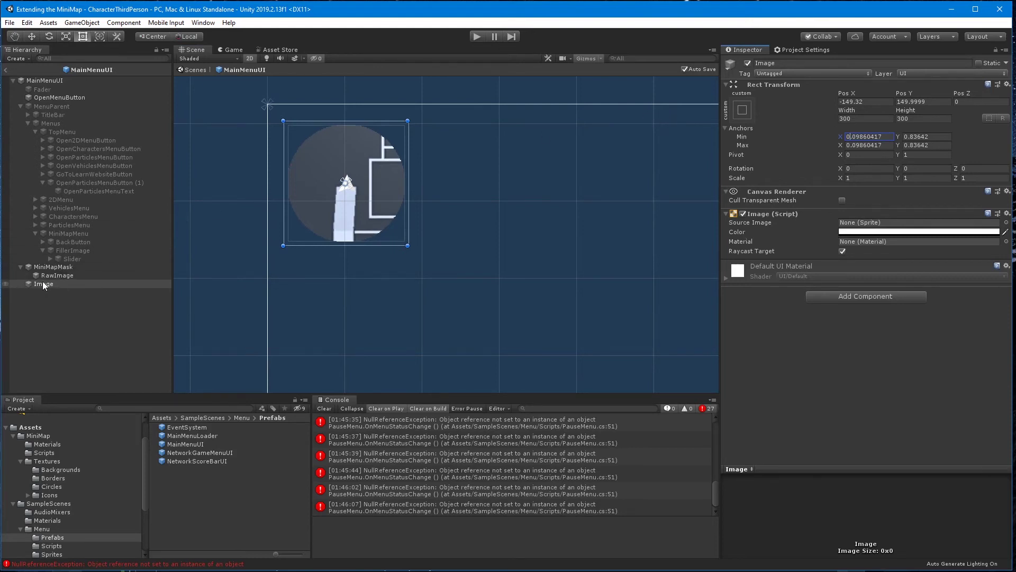
click(51, 266)
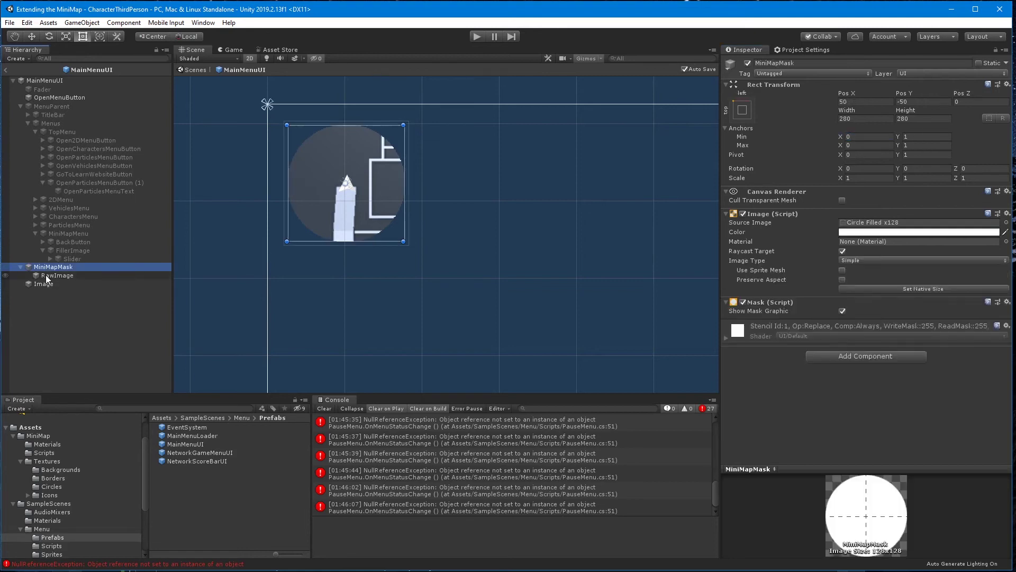
Parent MiniMapMask under Image, keeping RawImage inside MiniMapMask.
shift+click(48, 276)
drag(47, 267, 47, 283)
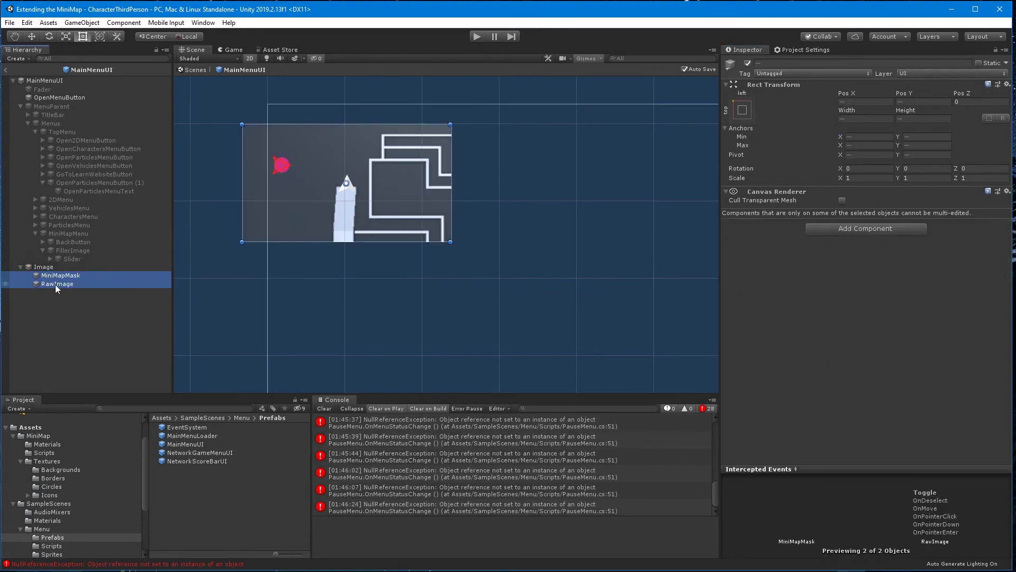
click(55, 284)
drag(62, 283, 59, 276)
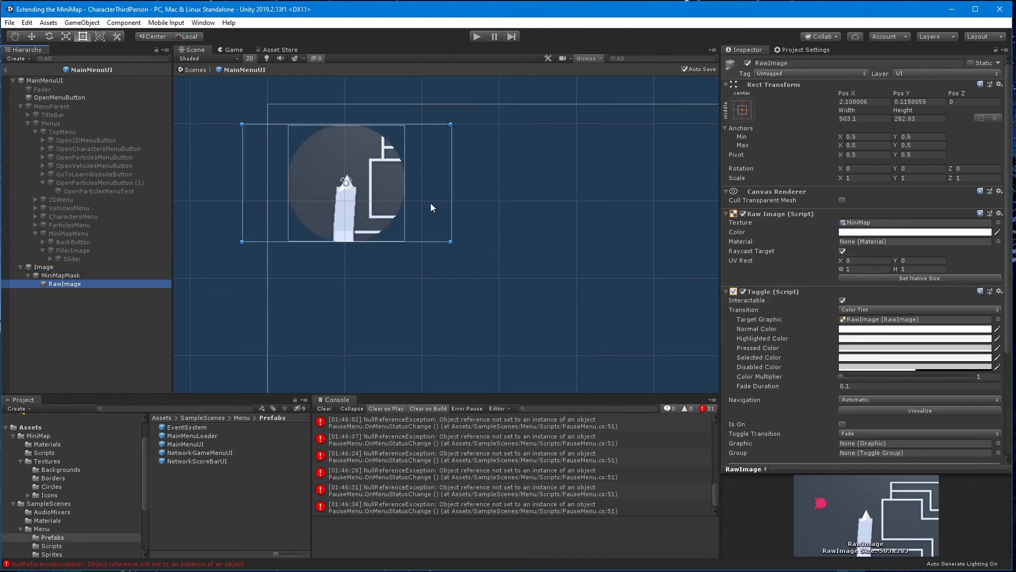
Add a new child Image (1) under Image and size it 300×300.
click(53, 269)
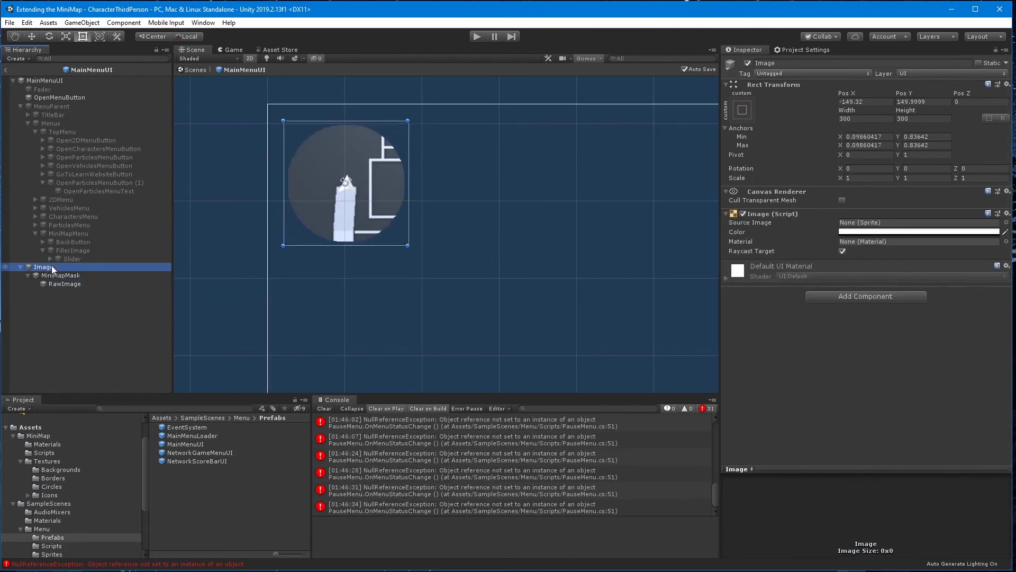
right_click(53, 269)
mouse_move(140, 453)
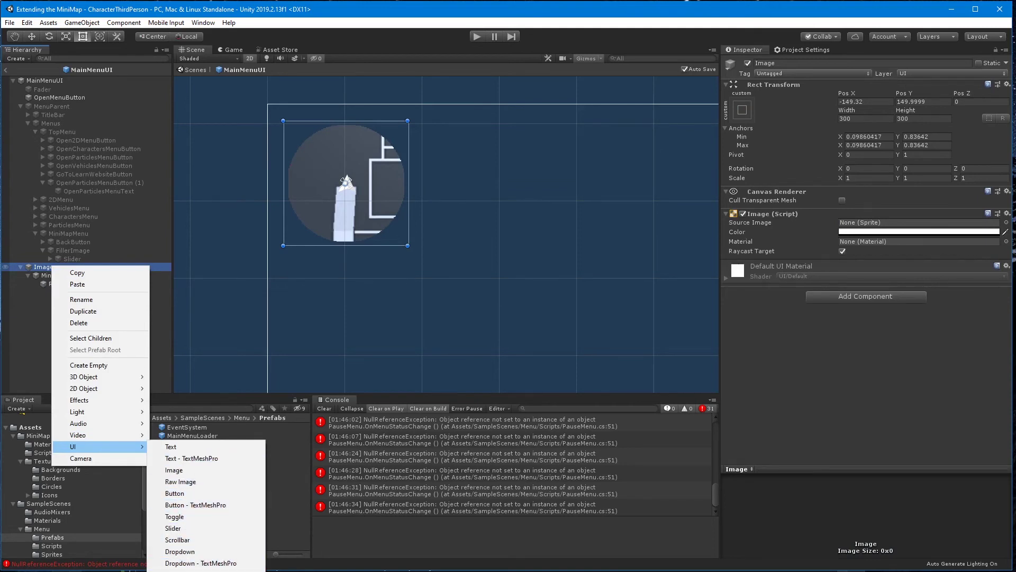
click(186, 472)
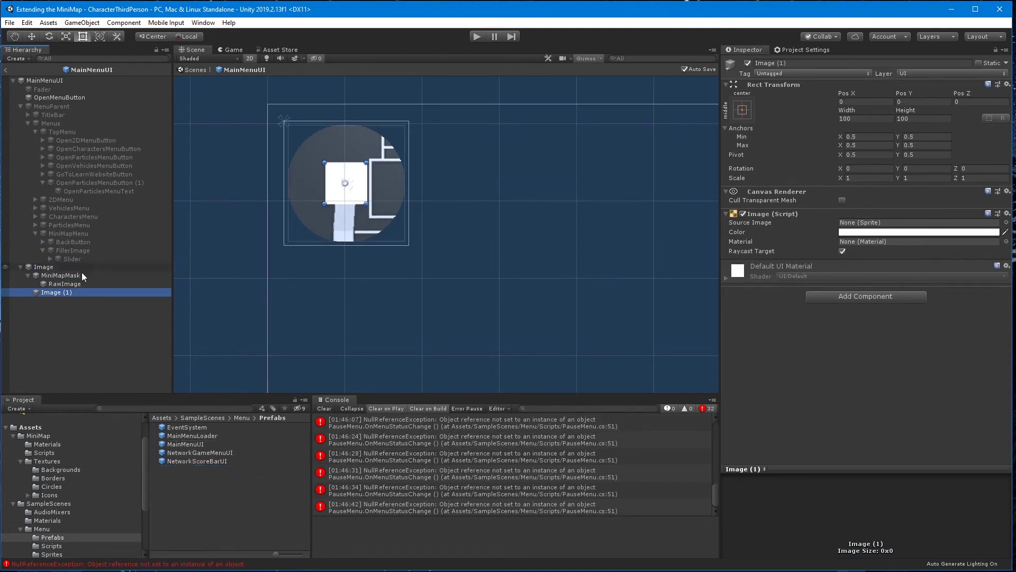
click(871, 118)
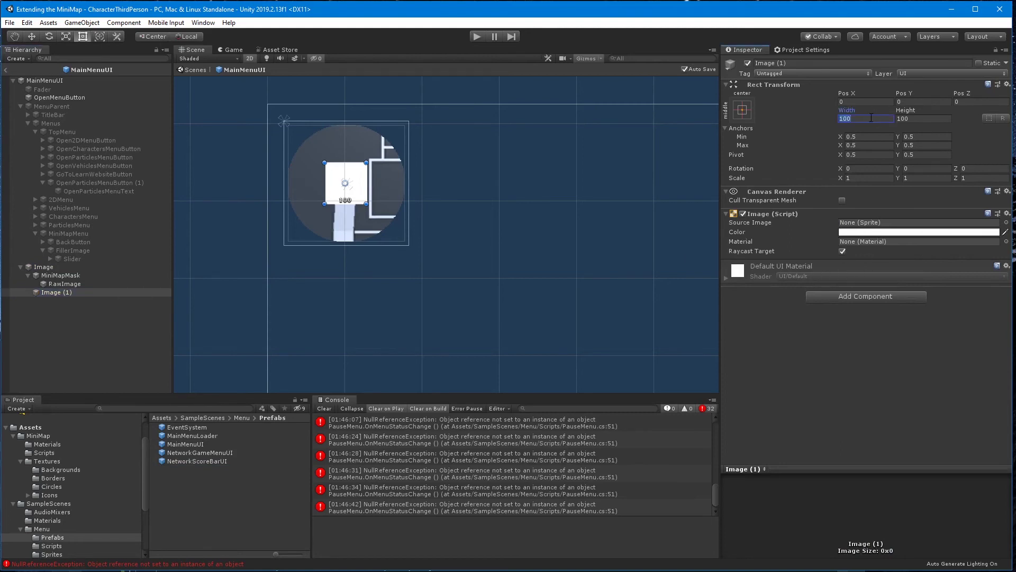
text(300)
key(Tab)
text(300)
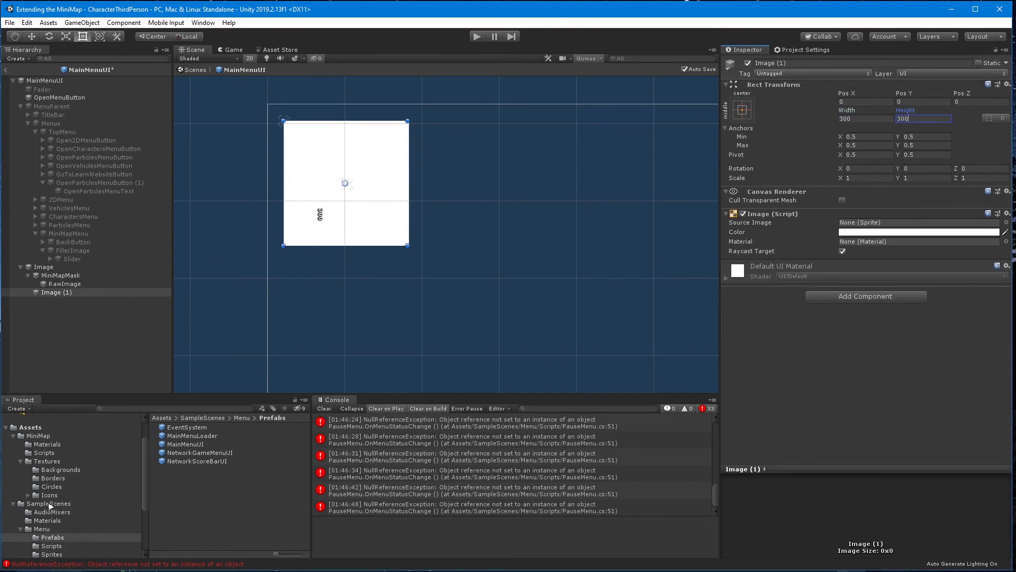
Assign the Circle Outline x128 s5 sprite to Image (1).
click(47, 485)
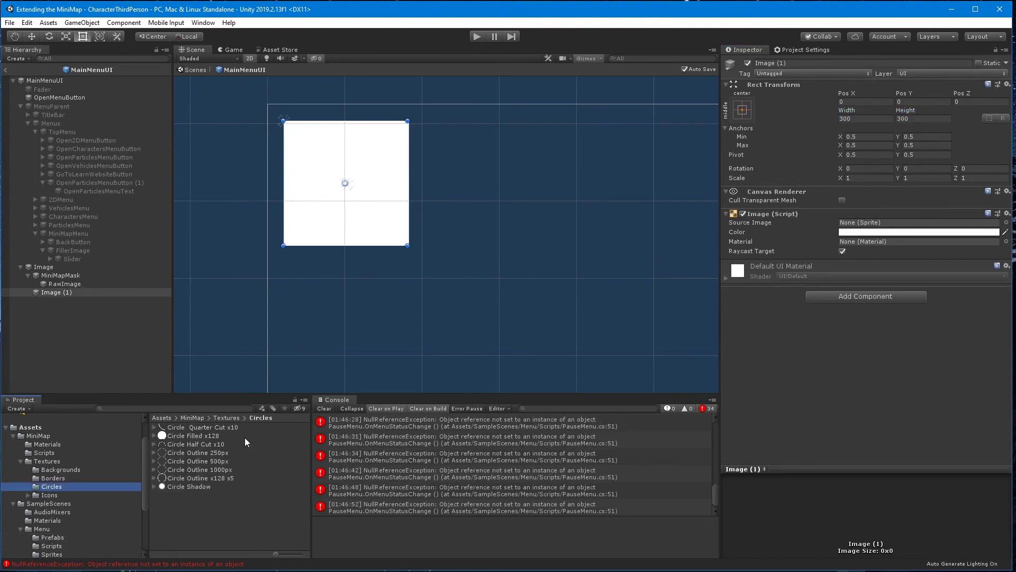
drag(189, 478, 882, 224)
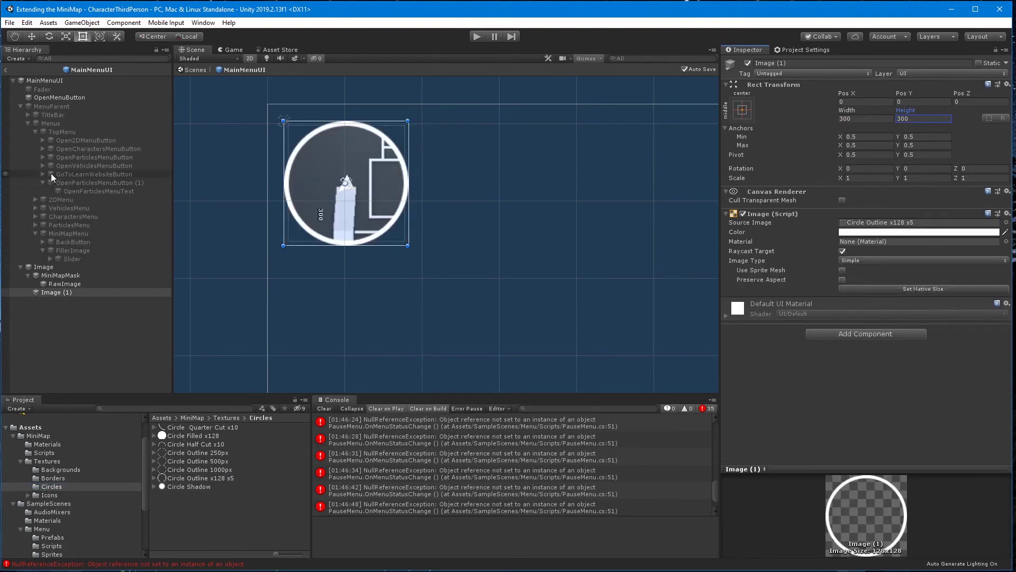
click(63, 284)
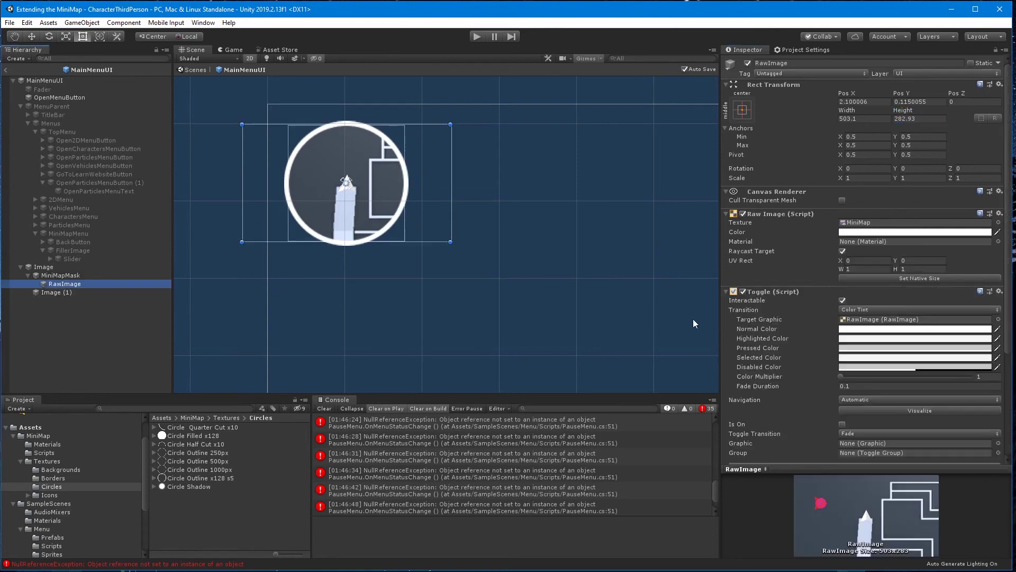
click(479, 36)
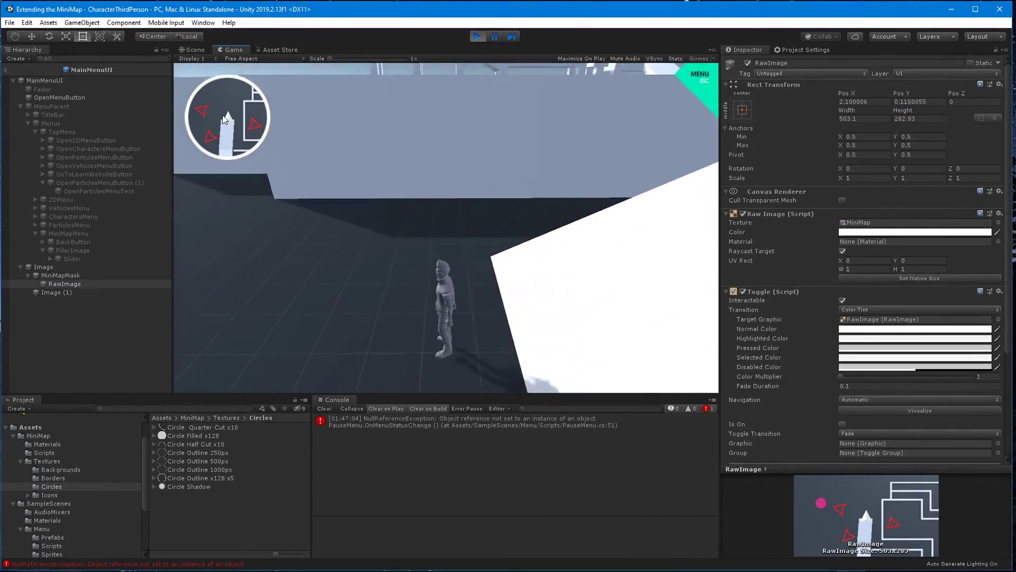
click(695, 77)
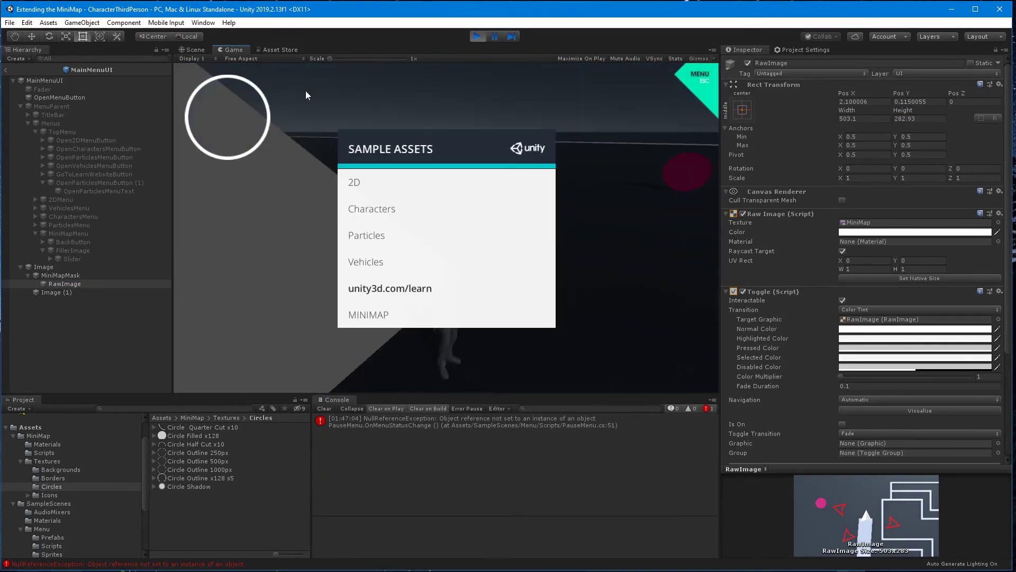
click(477, 36)
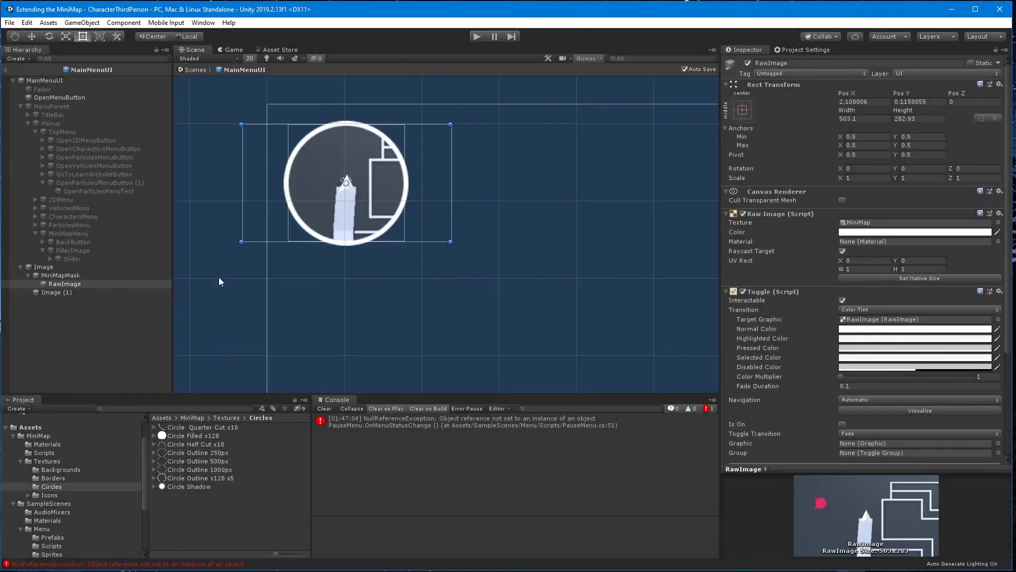
Copy RawImage's Toggle component and paste it as a new component onto the Image parent.
scroll(774, 291, down, 5)
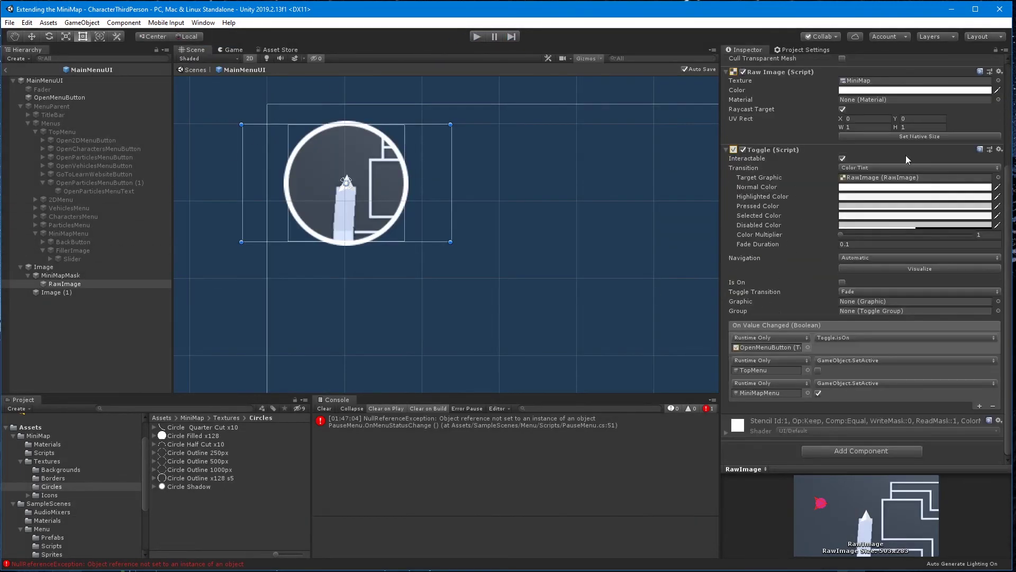
click(998, 152)
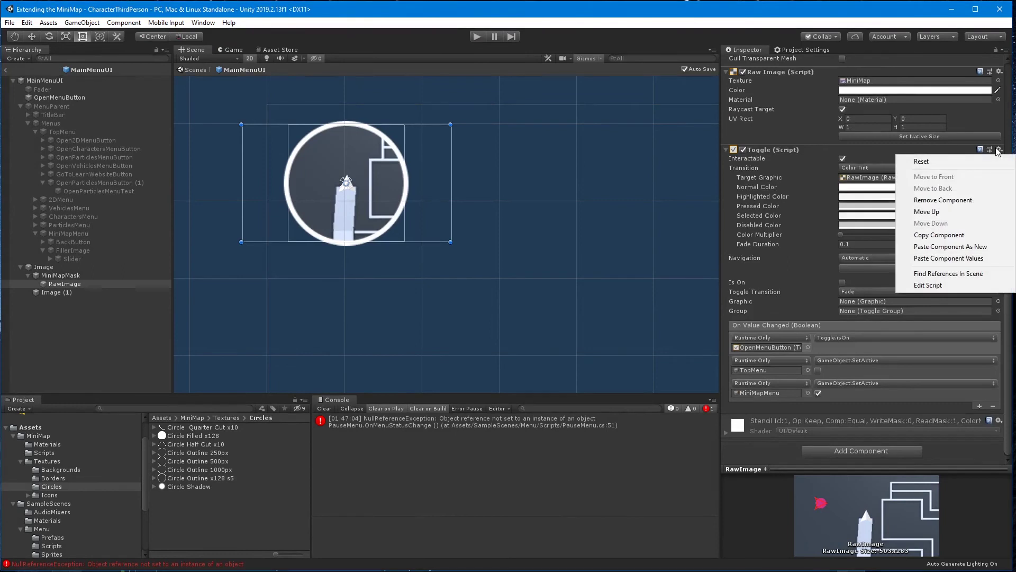
click(942, 234)
click(39, 268)
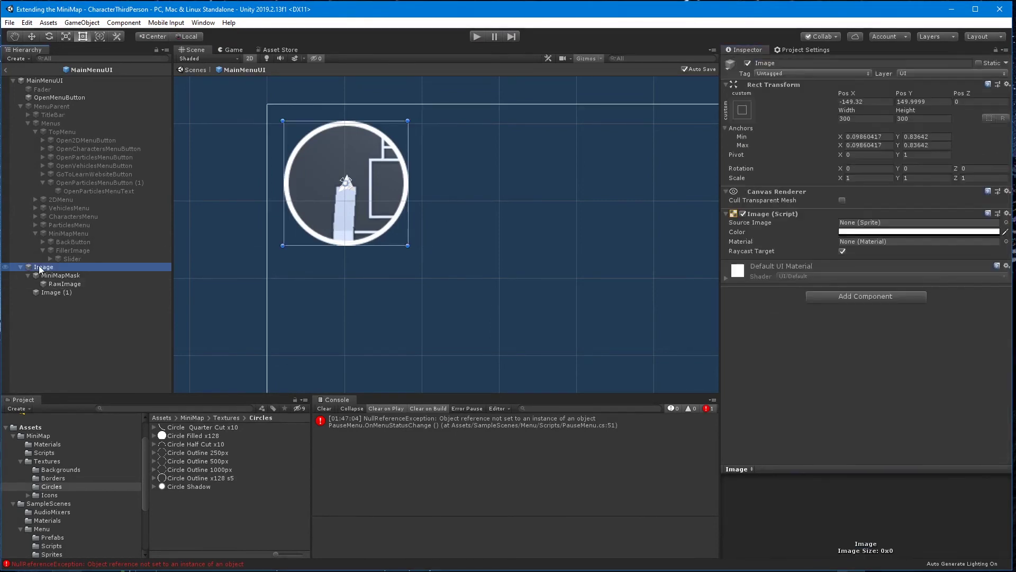
click(1007, 213)
click(947, 312)
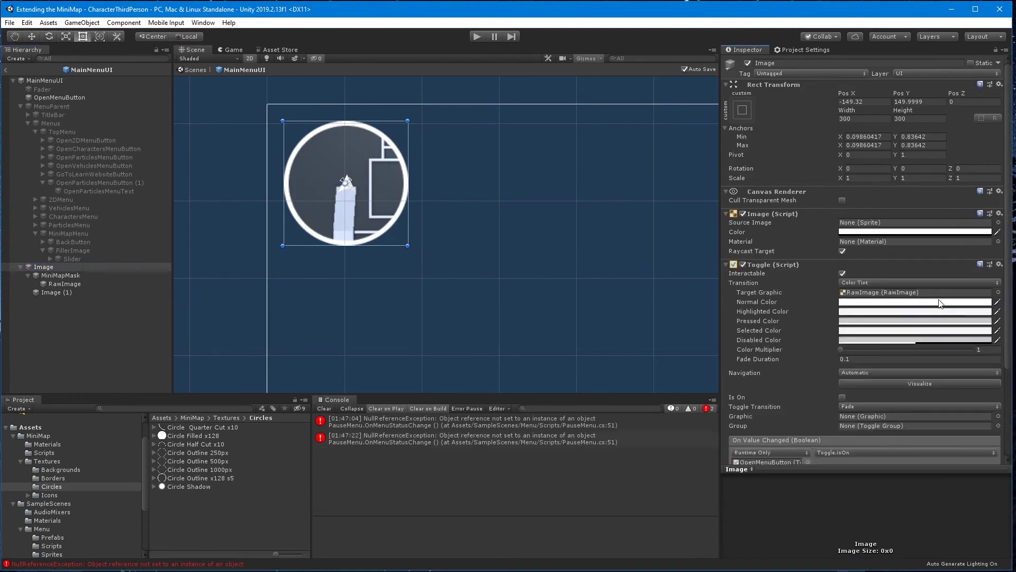
Remove the leftover Toggle component from RawImage.
scroll(770, 273, down, 5)
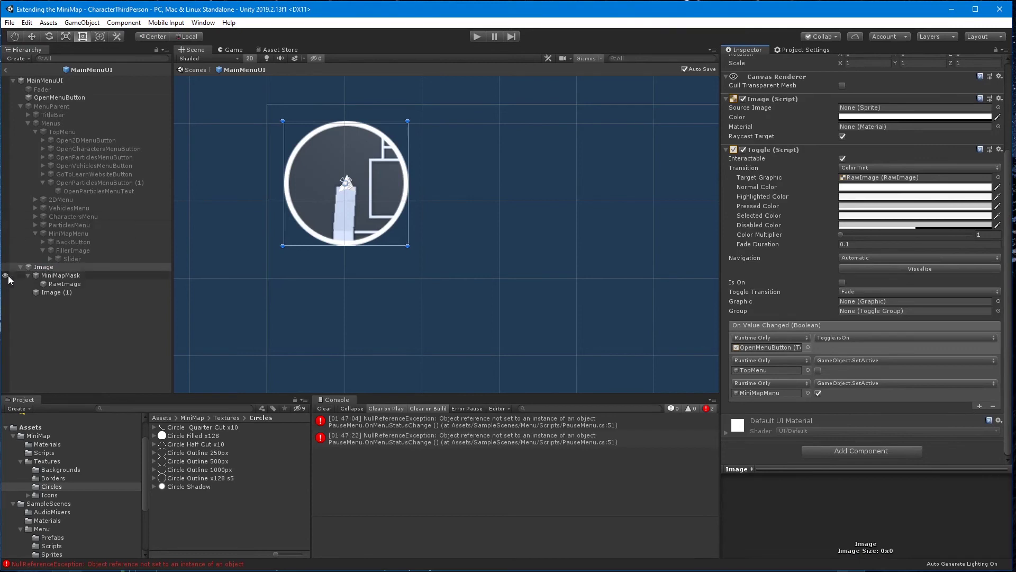
click(64, 284)
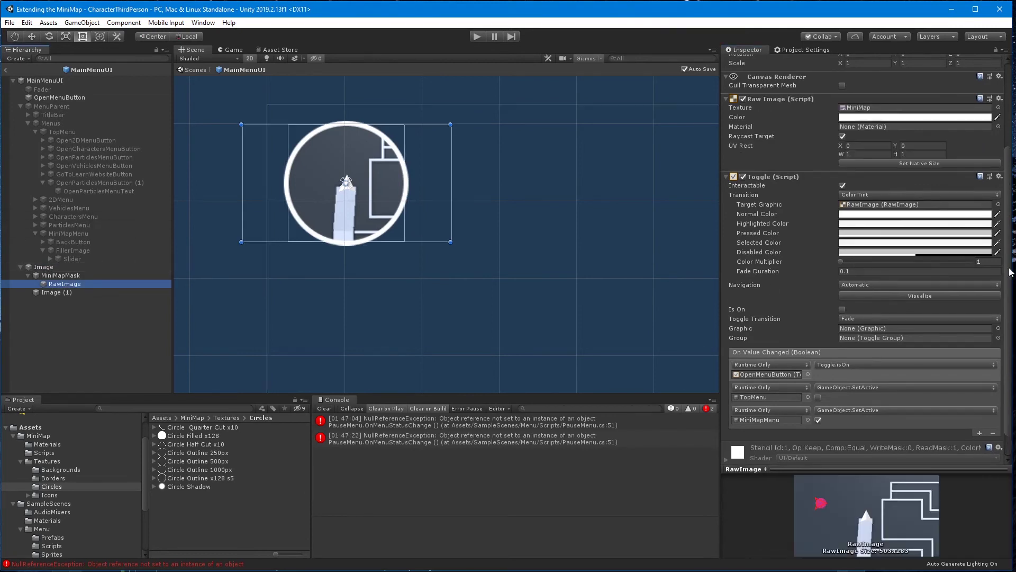
click(999, 177)
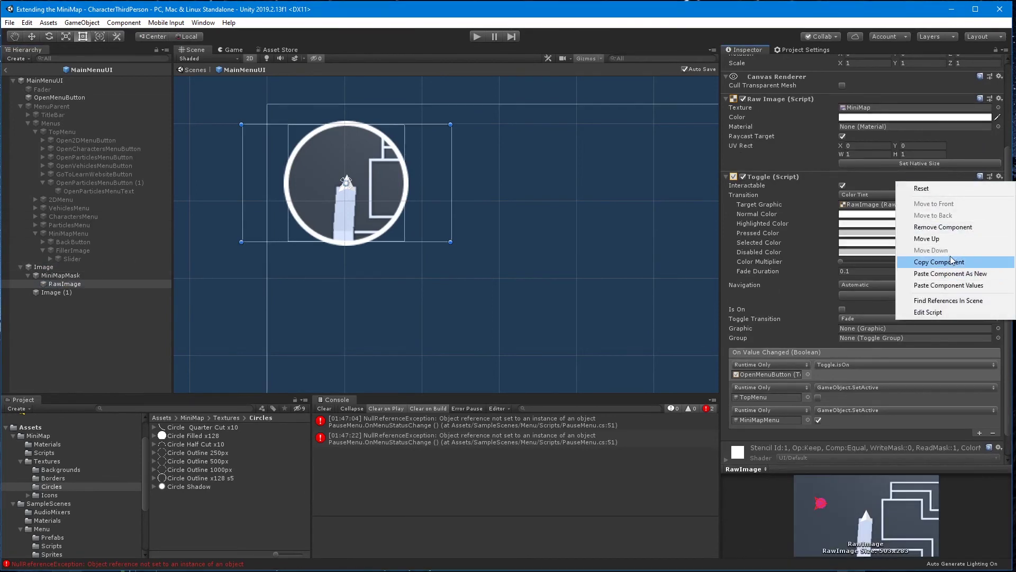
click(952, 227)
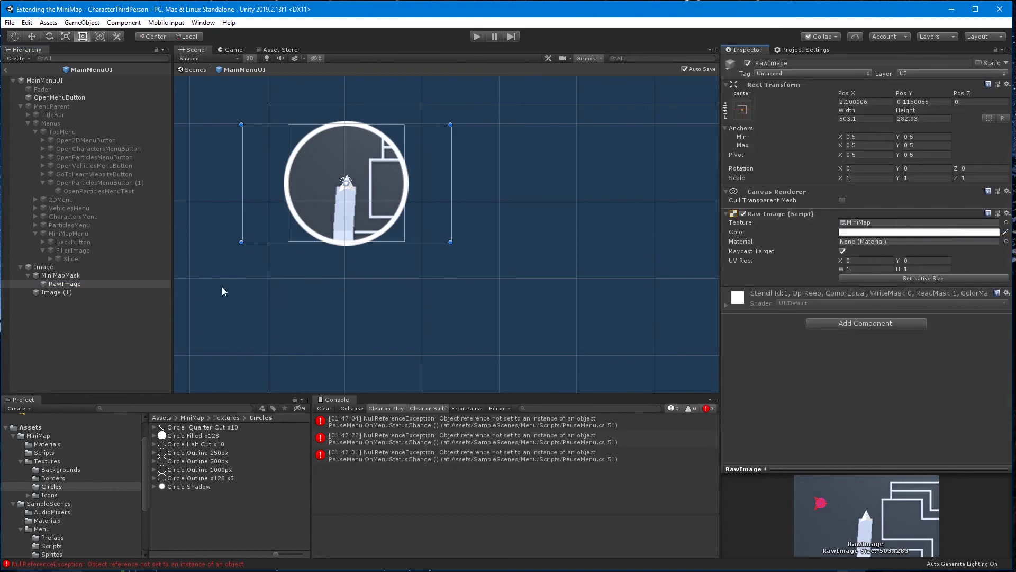
Rename the Image parent to MiniMap and set it as OpenMenuButton's Pause Menu Minimap reference, replacing MiniMapMask.
click(75, 100)
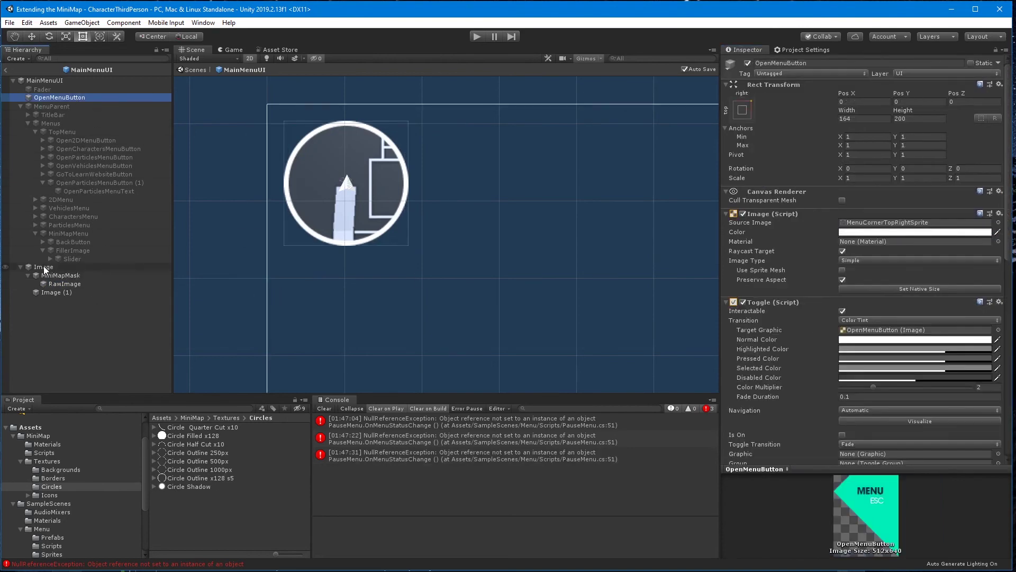
scroll(820, 242, down, 10)
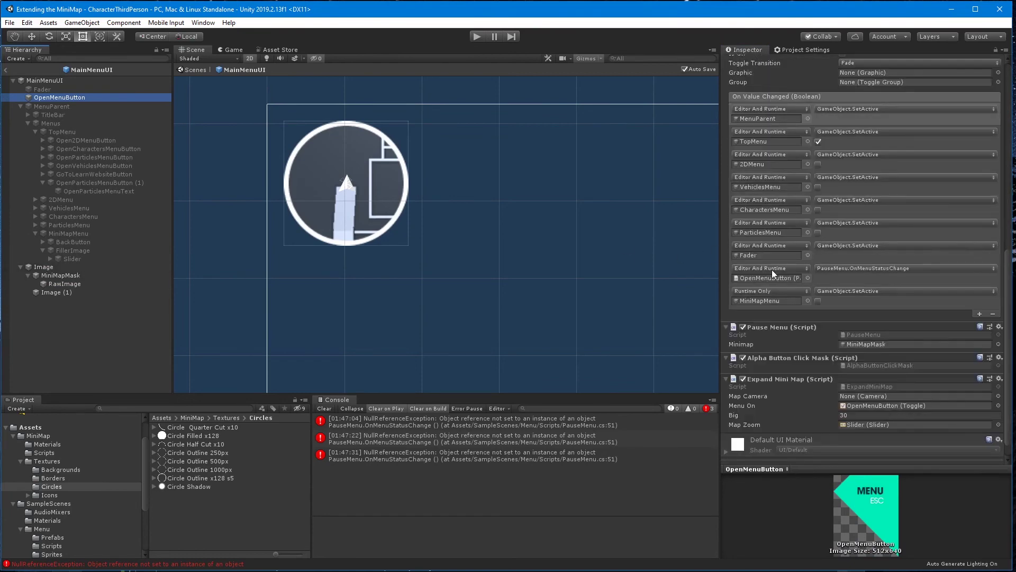
click(43, 268)
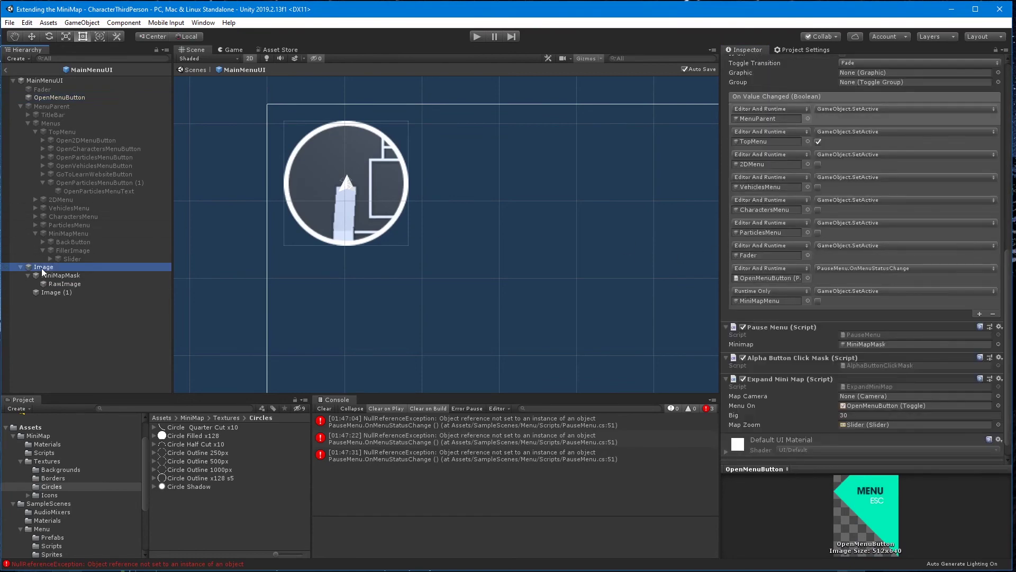
click(43, 269)
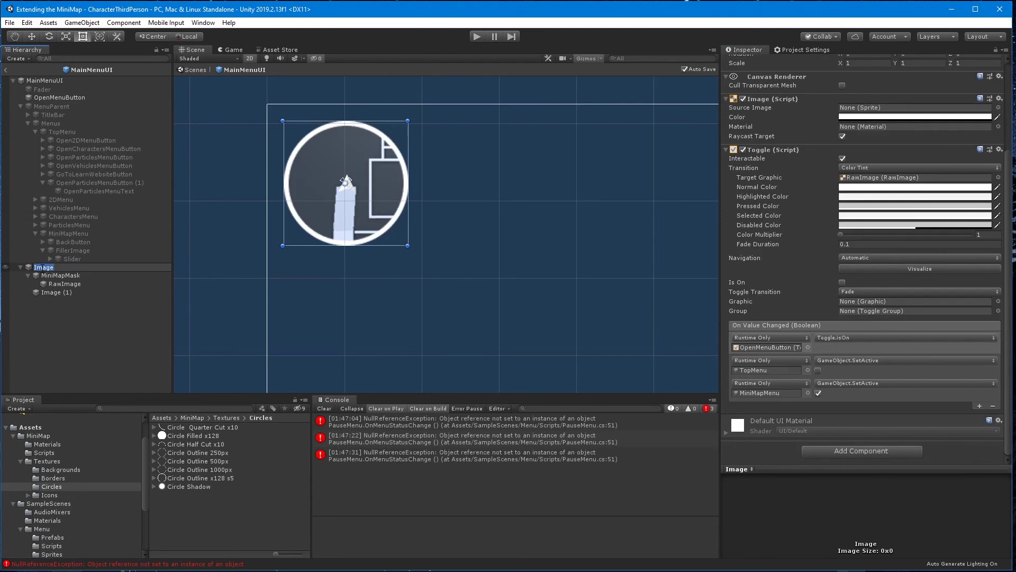
text(MiniMap)
key(Return)
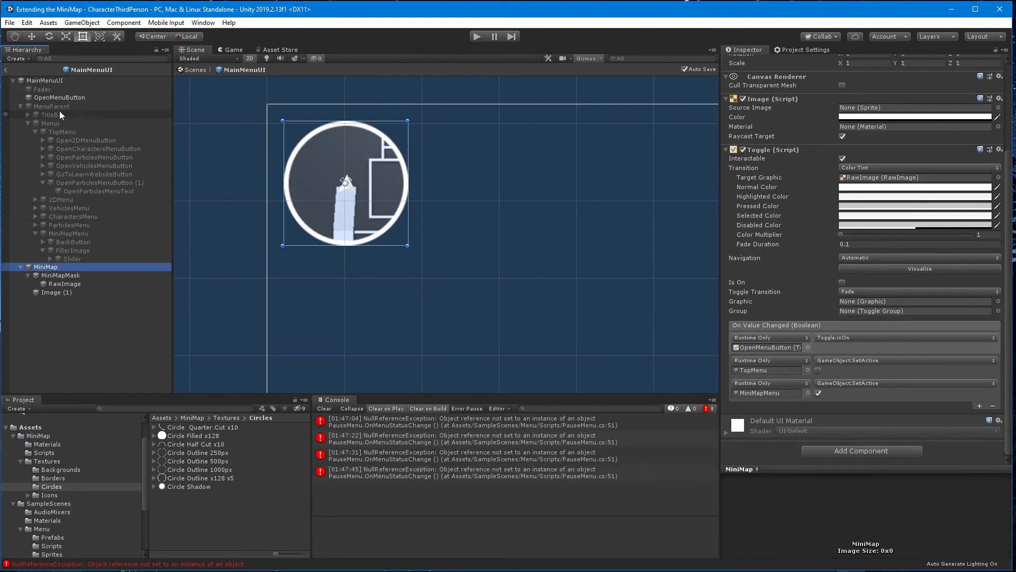
click(54, 98)
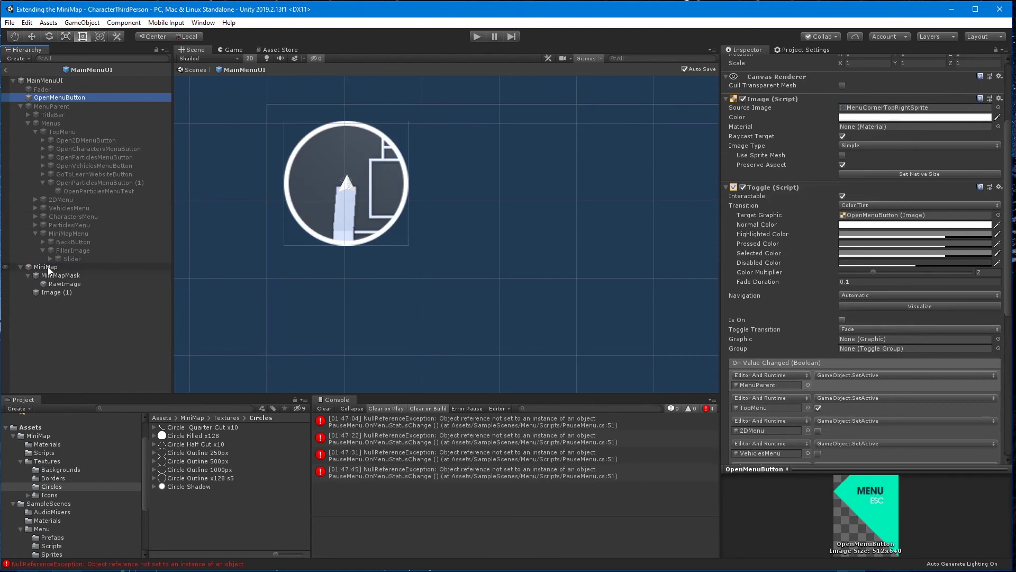
drag(48, 270, 867, 423)
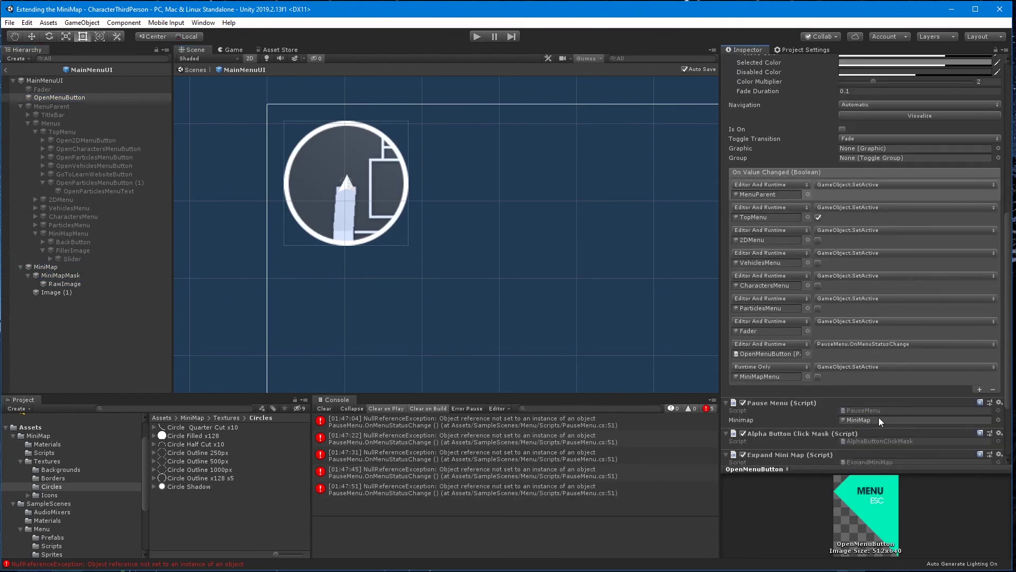
click(478, 37)
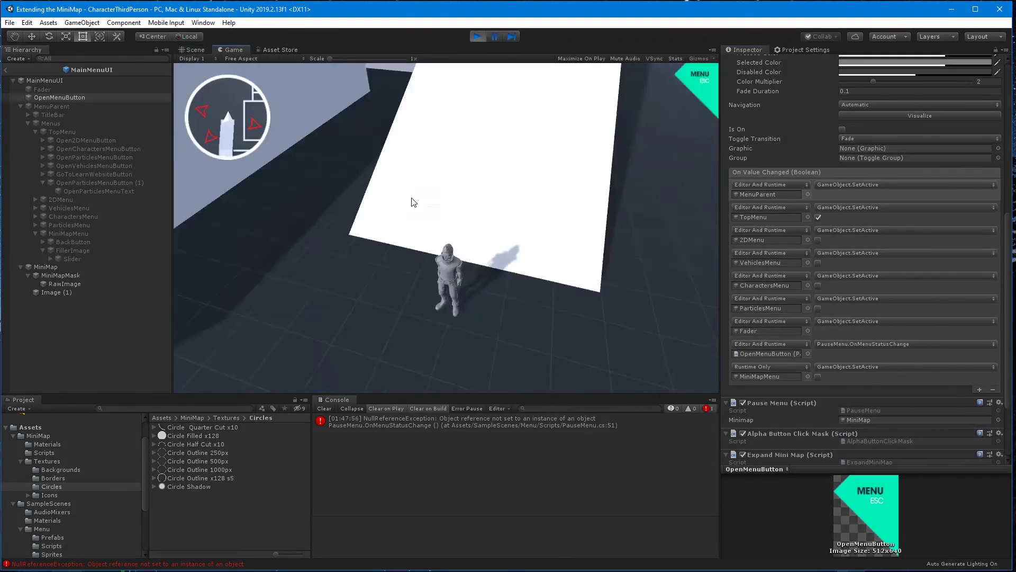
click(243, 118)
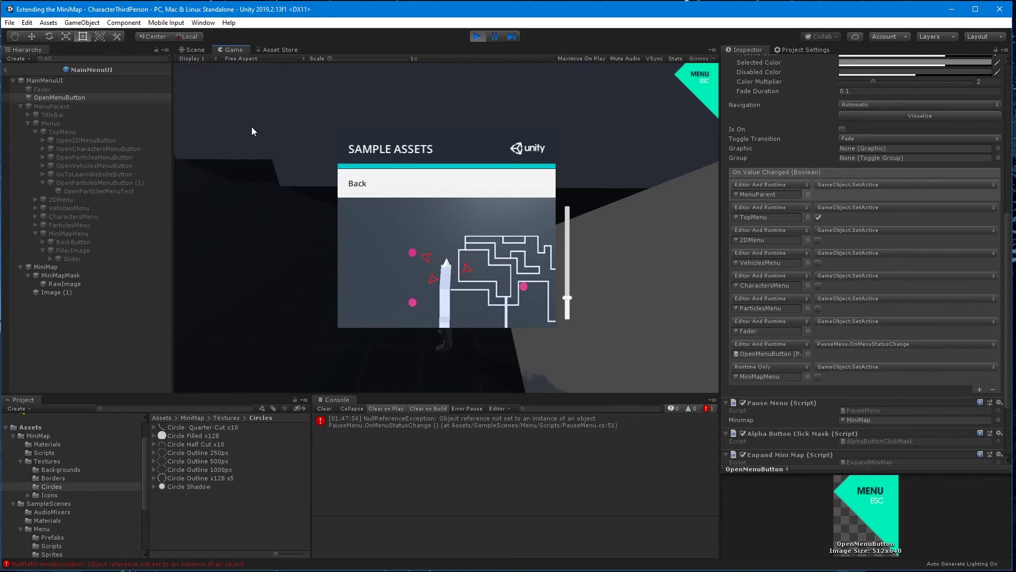
drag(568, 296, 575, 223)
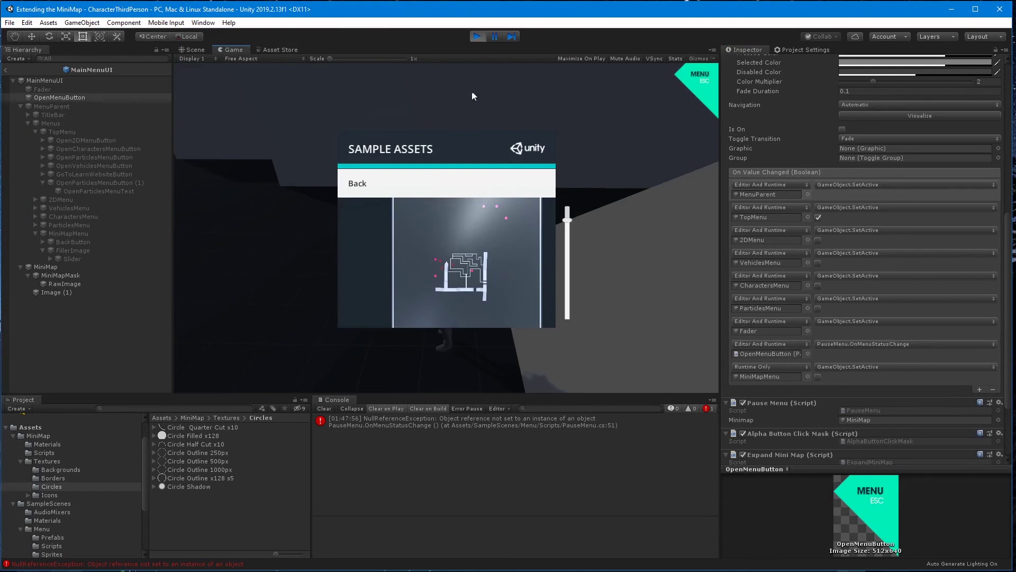
click(683, 91)
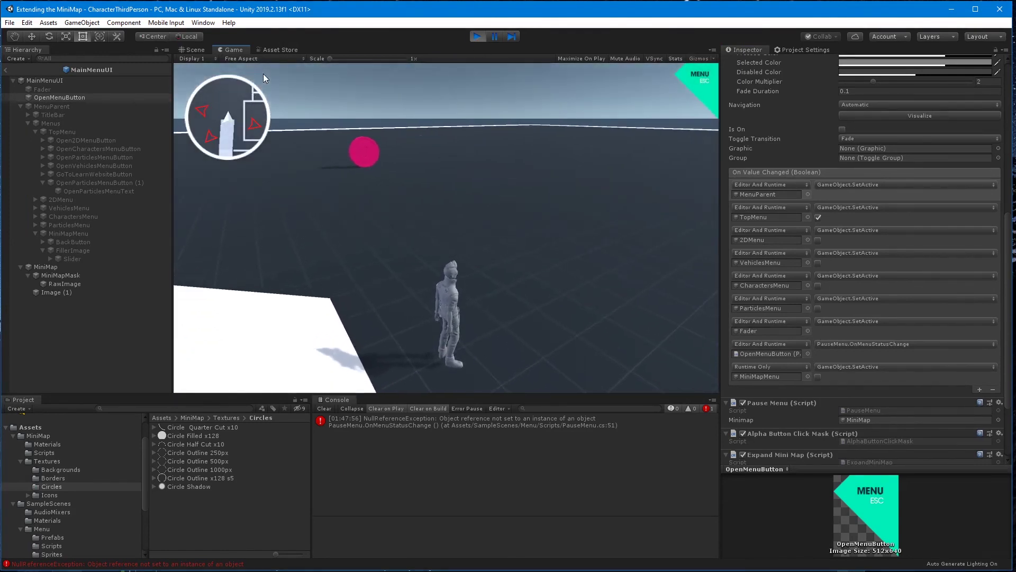
key(w)
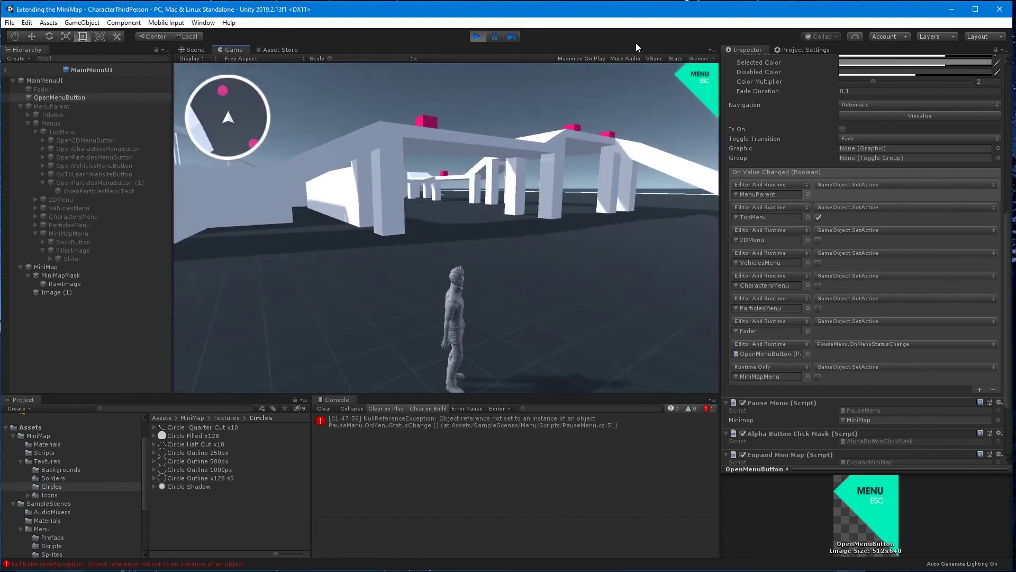
click(476, 37)
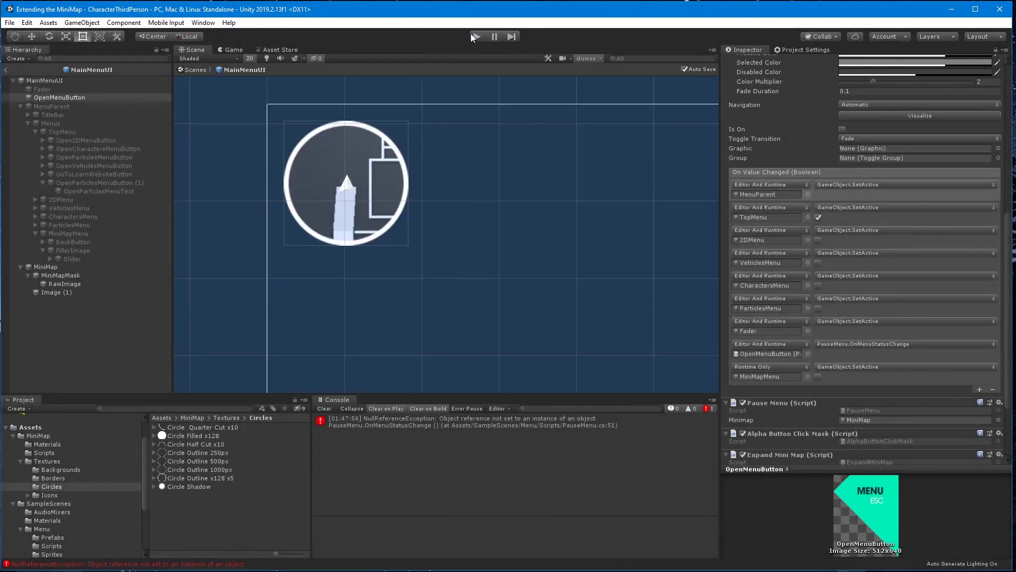